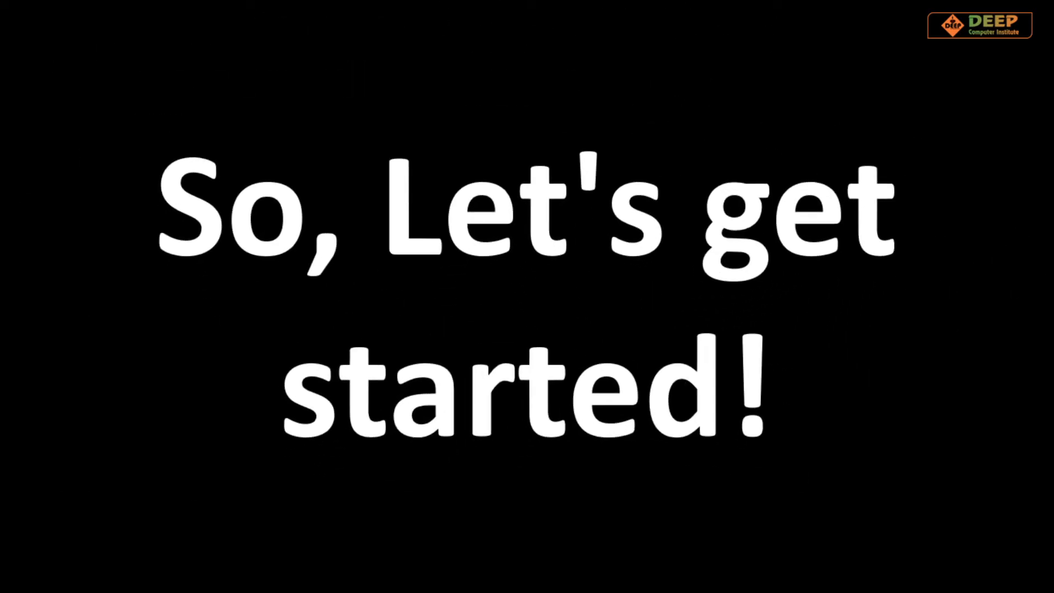
- Switch to the Book1 workbook in Excel and examine the entries in the Product Details column
{"action": "key", "text": "alt+Tab"}
{"action": "key", "text": "alt+Tab"}
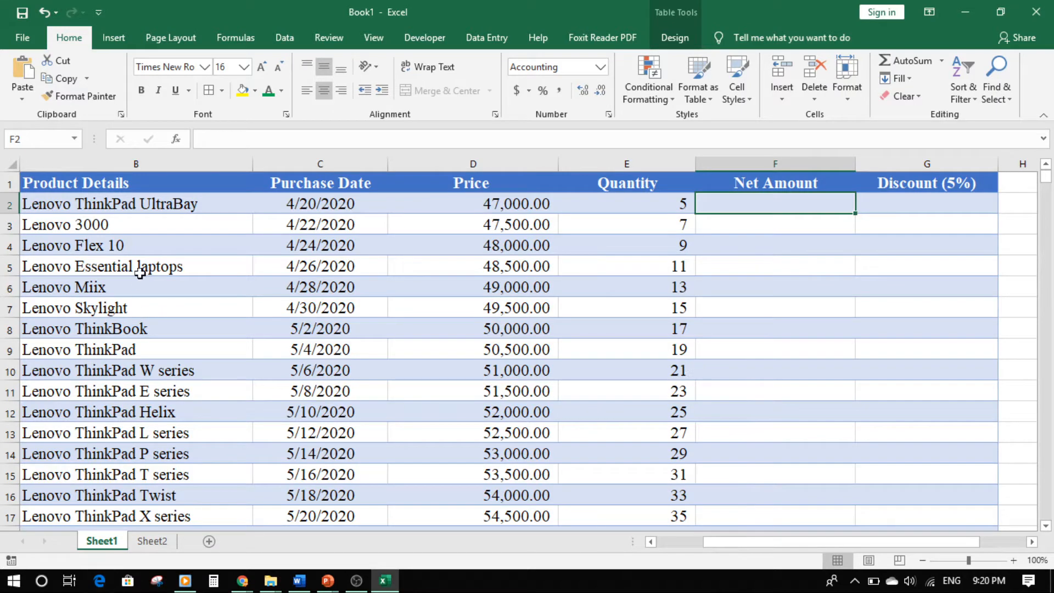
{"action": "left_click", "coordinate": [234, 262]}
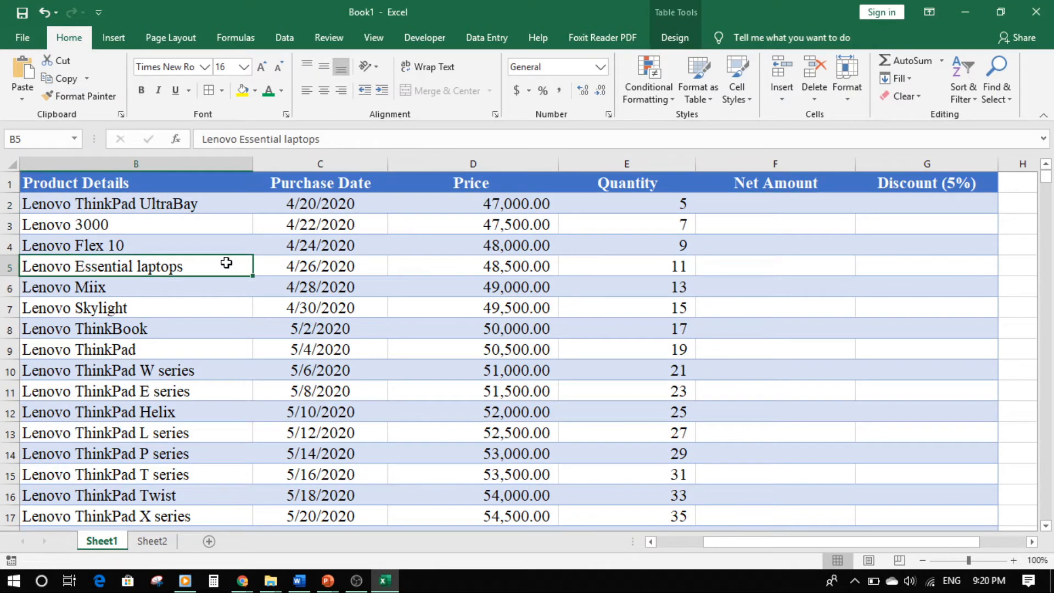
{"action": "left_click", "coordinate": [157, 181]}
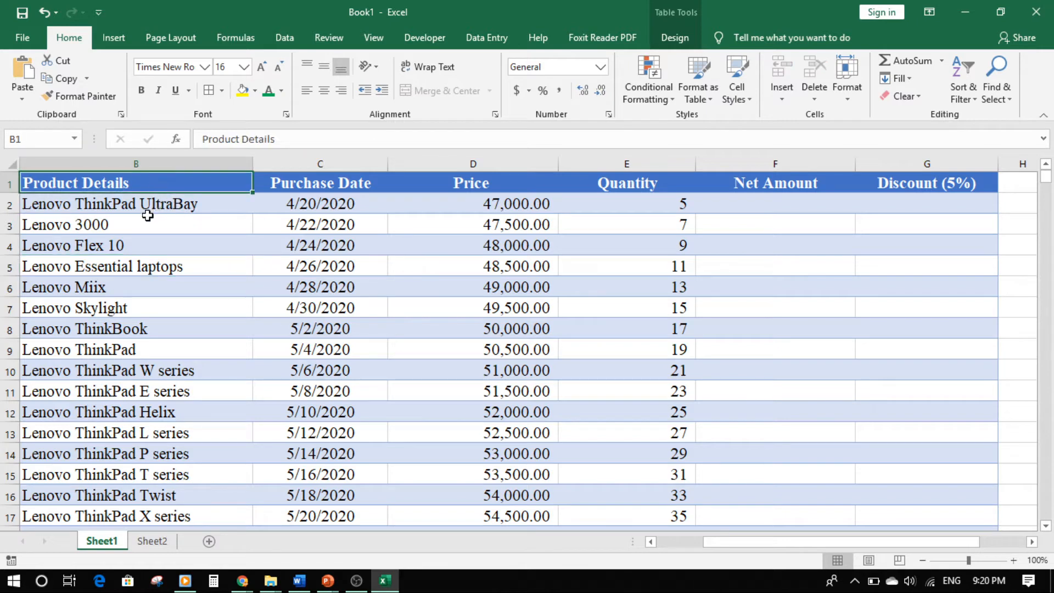
{"action": "left_click_drag", "start_coordinate": [89, 207], "coordinate": [75, 506]}
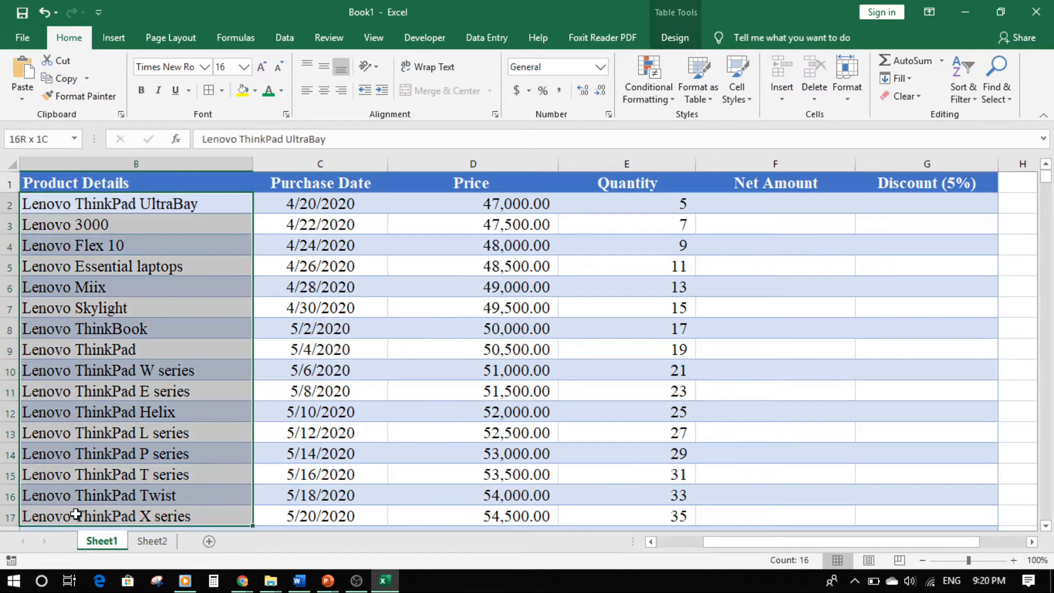
{"action": "left_click", "coordinate": [105, 394]}
{"action": "scroll", "coordinate": [110, 404], "scroll_direction": "down", "scroll_amount": 19}
{"action": "scroll", "coordinate": [116, 406], "scroll_direction": "up", "scroll_amount": 19}
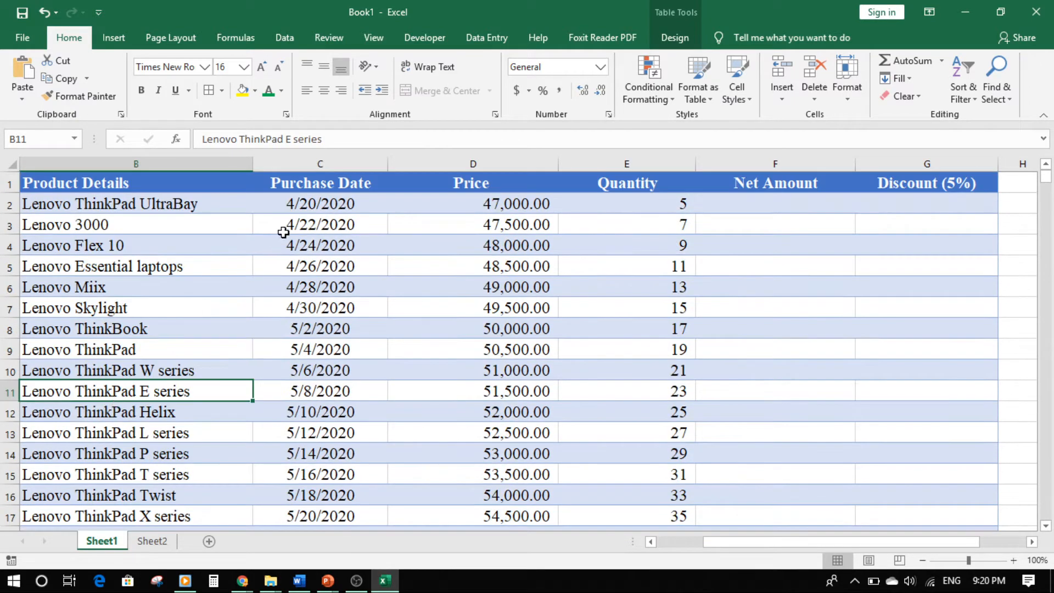
- Examine the Purchase Date, Price, Quantity, Net Amount and Discount (5%) columns of the product table
{"action": "left_click", "coordinate": [302, 182]}
{"action": "left_click", "coordinate": [482, 184]}
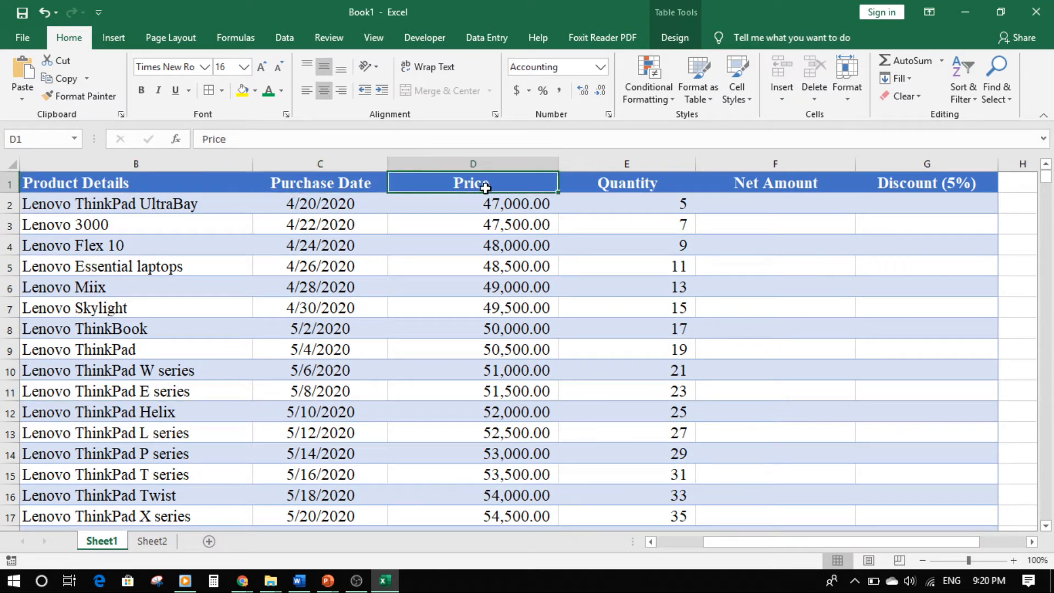
{"action": "left_click", "coordinate": [643, 186]}
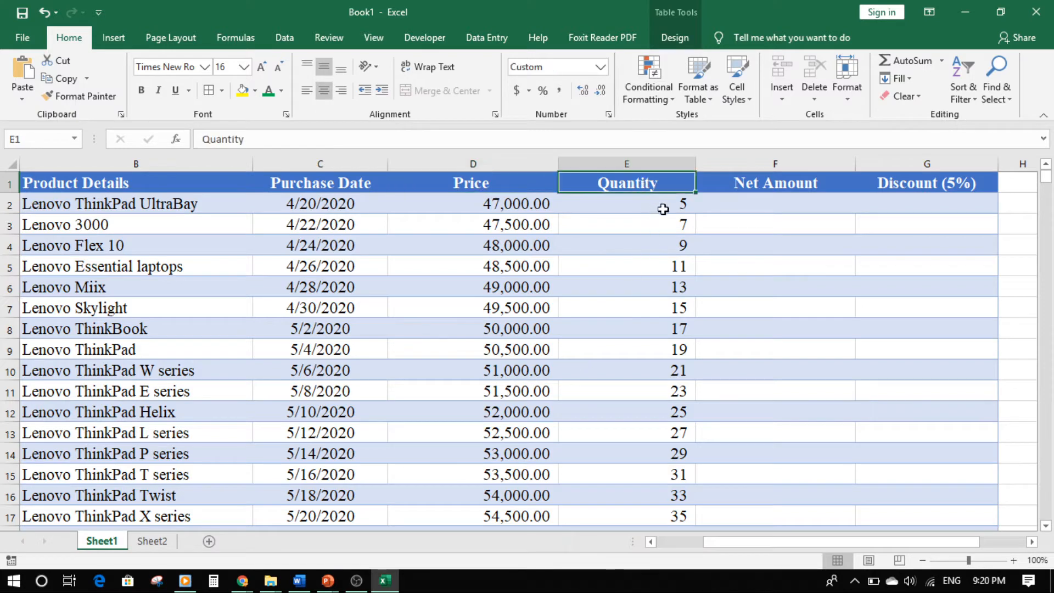
{"action": "left_click", "coordinate": [508, 205]}
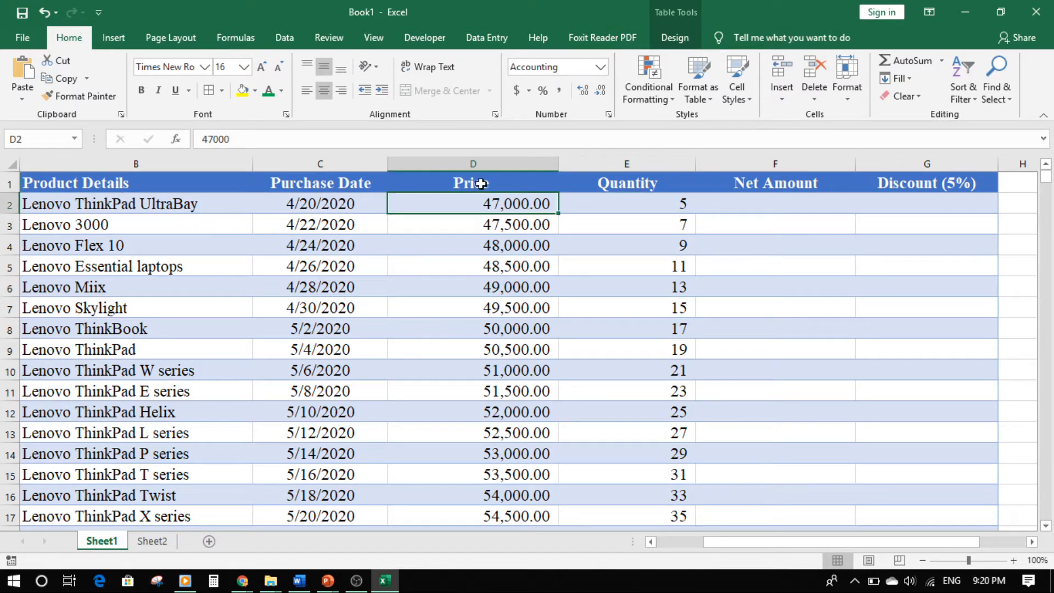
{"action": "left_click", "coordinate": [686, 199]}
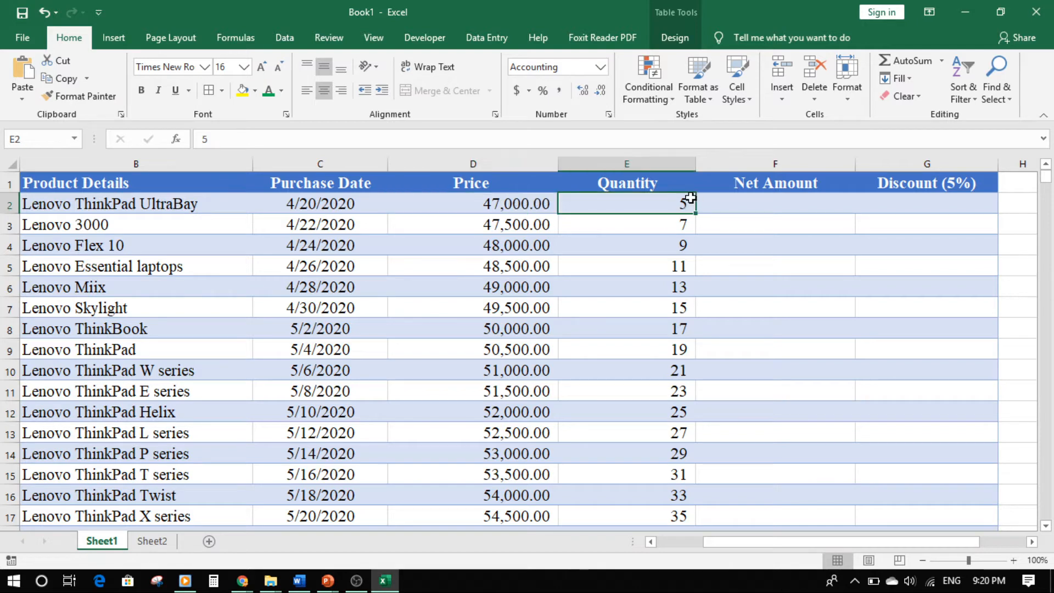
{"action": "left_click", "coordinate": [506, 211]}
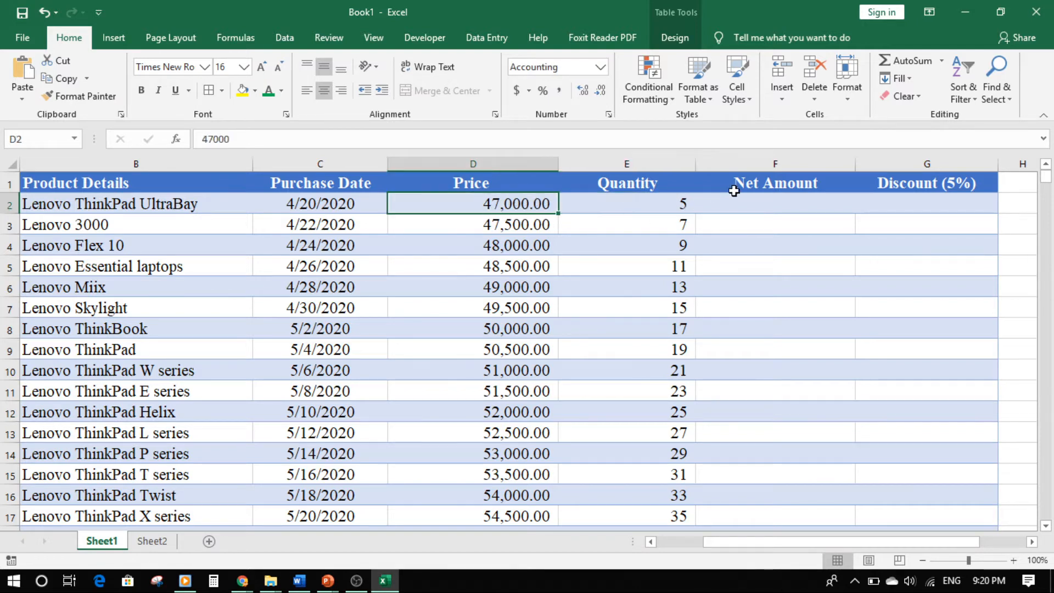
{"action": "left_click", "coordinate": [766, 203]}
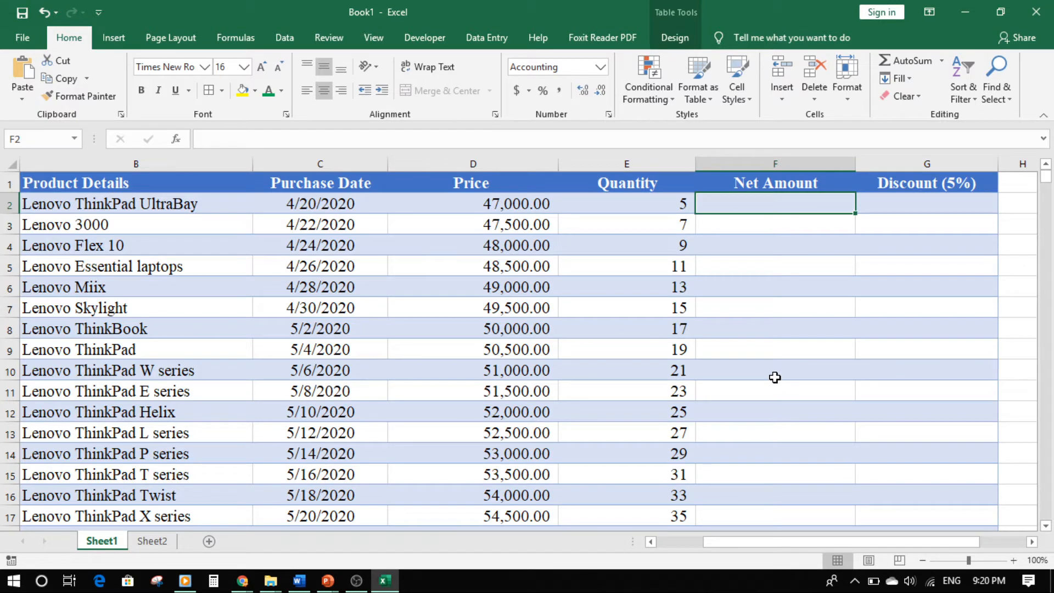
{"action": "left_click", "coordinate": [907, 201]}
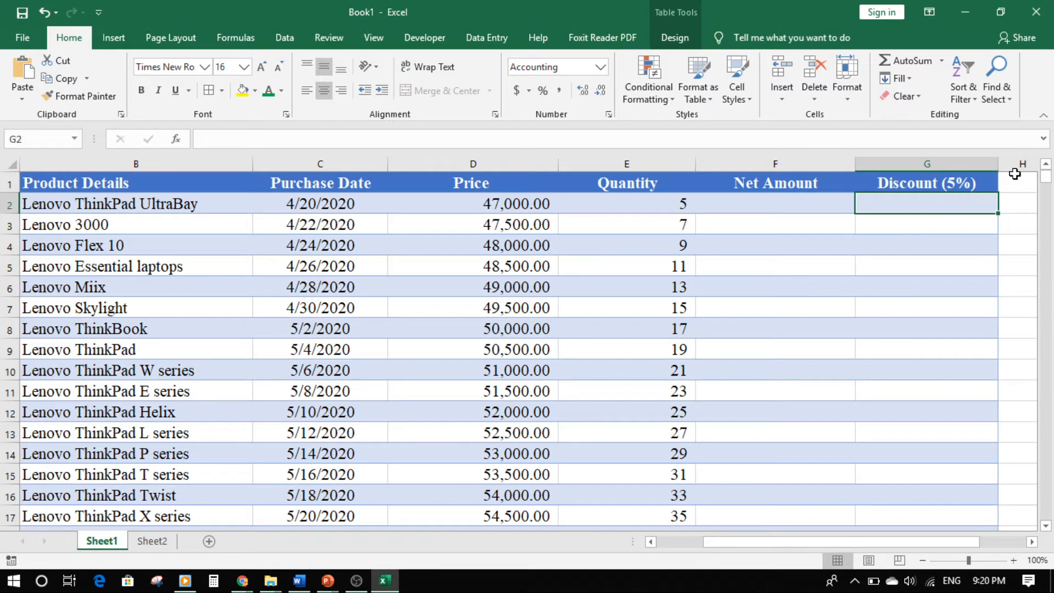
- Shorten the Net Amount header in F1 to Amount
{"action": "left_click", "coordinate": [750, 181]}
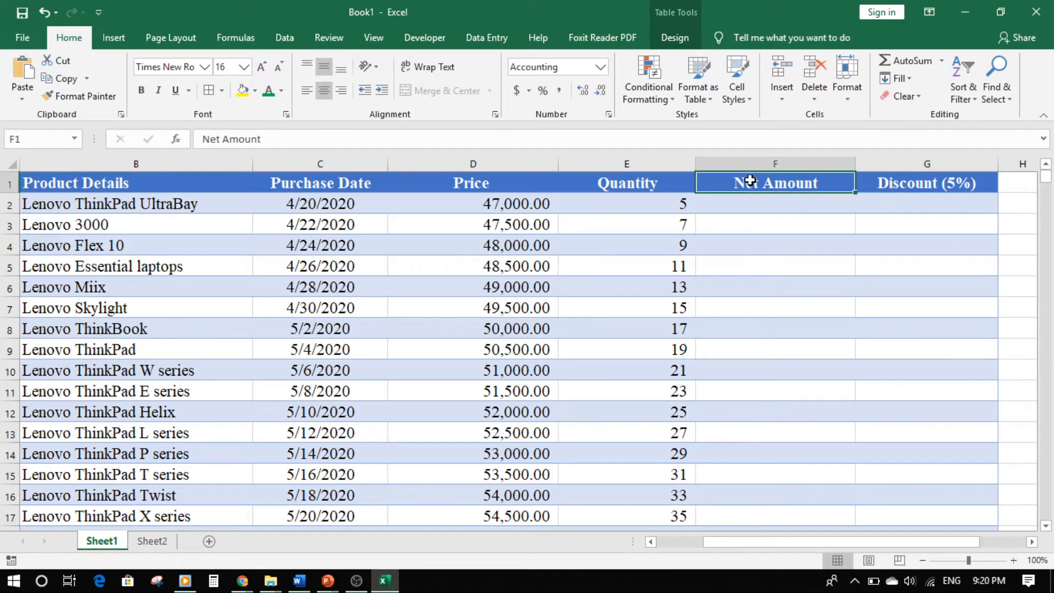
{"action": "left_click", "coordinate": [208, 138]}
{"action": "double_click", "coordinate": [208, 138]}
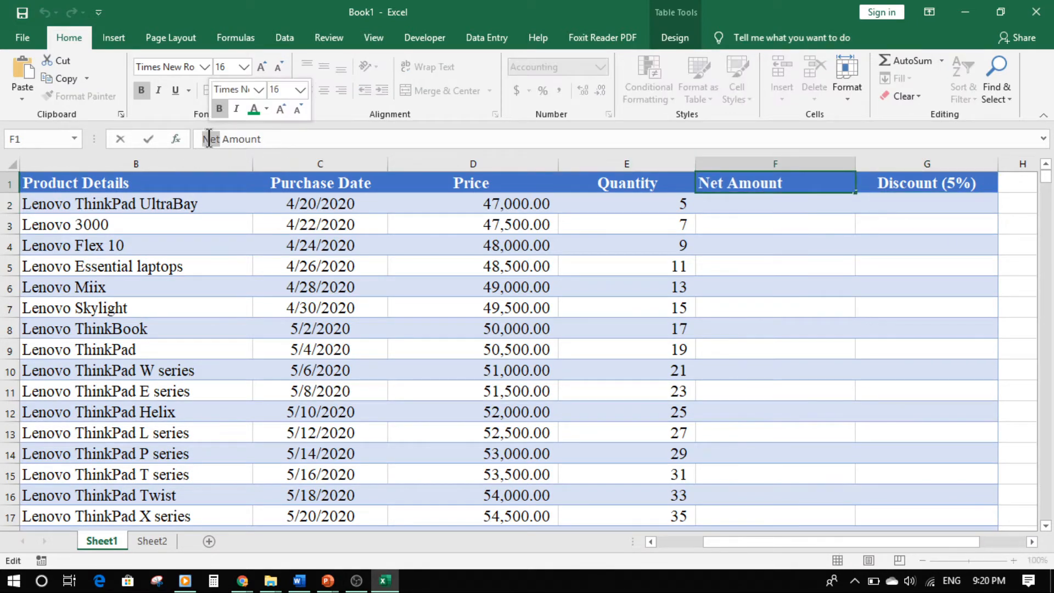
{"action": "key", "text": "BackSpace"}
{"action": "key", "text": "Tab"}
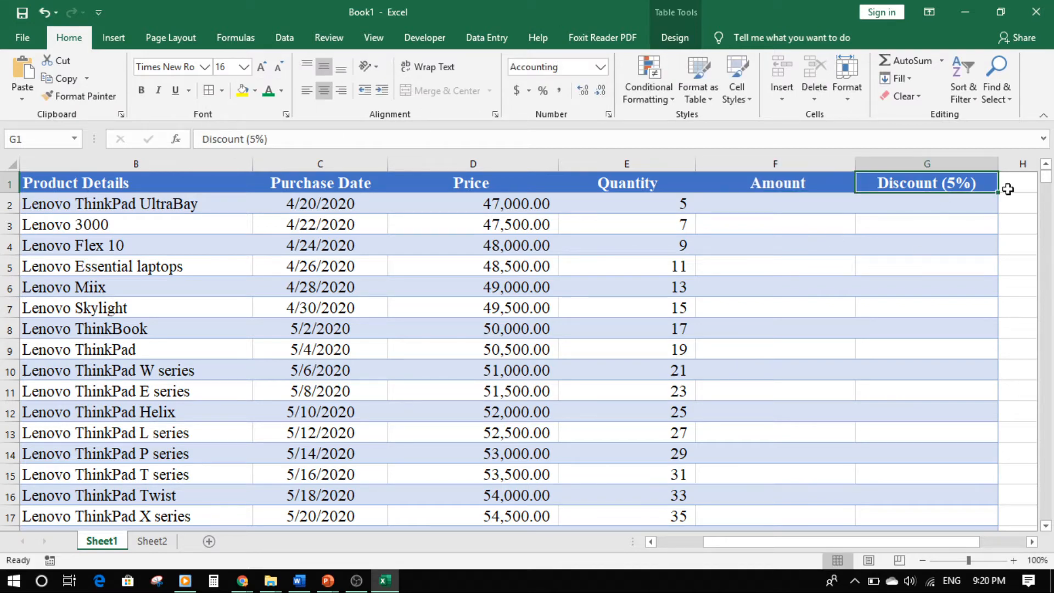
- Examine the empty Amount and Discount (5%) columns and how far down the product table extends
{"action": "left_click", "coordinate": [771, 212]}
{"action": "left_click", "coordinate": [924, 201]}
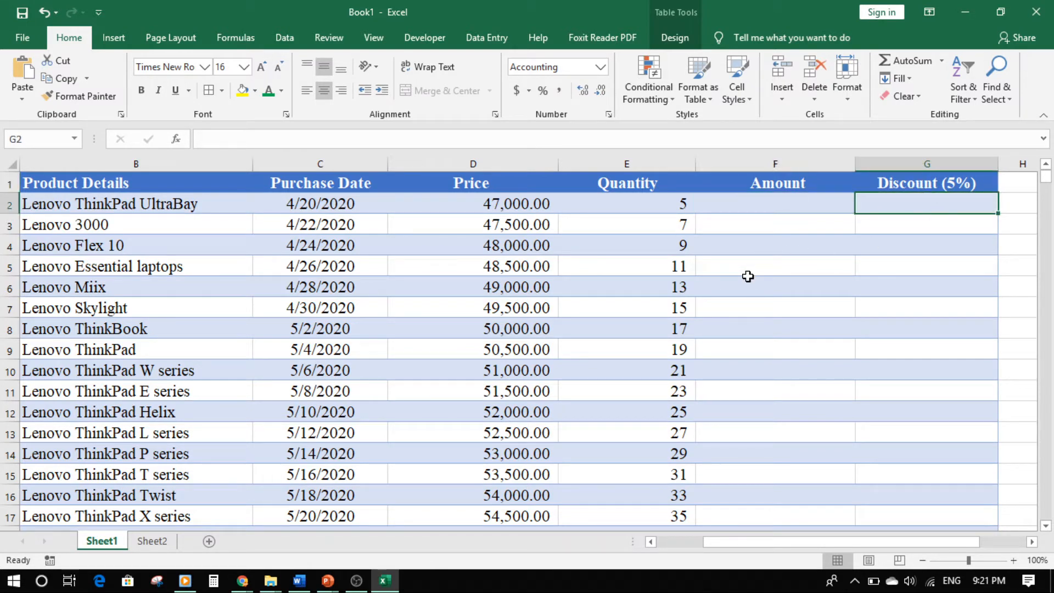
{"action": "left_click", "coordinate": [776, 201]}
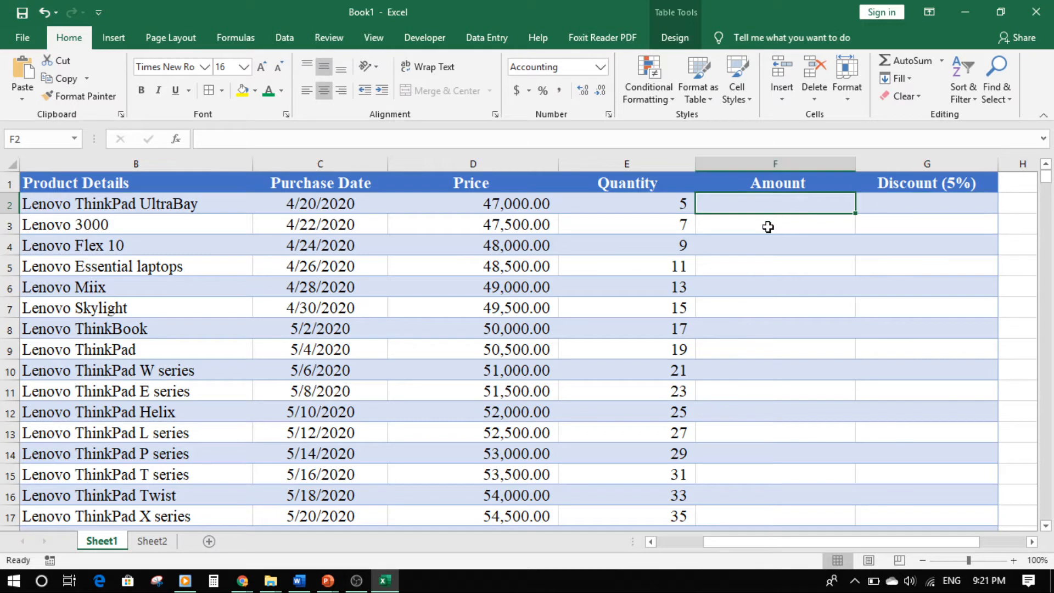
{"action": "key", "text": "alt+Tab"}
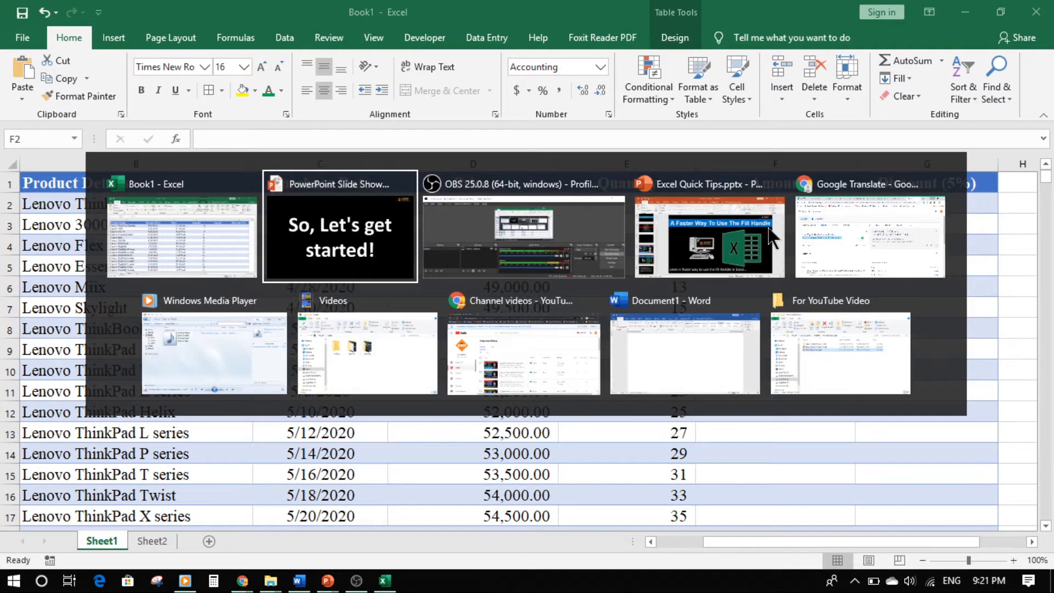
{"action": "key", "text": "alt+Tab"}
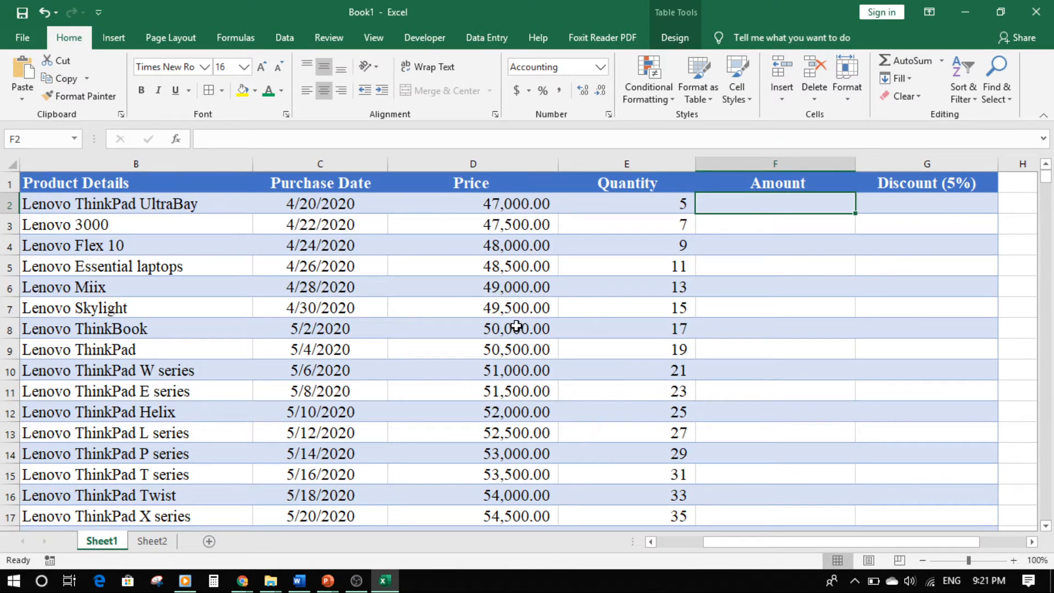
{"action": "scroll", "coordinate": [655, 264], "scroll_direction": "down", "scroll_amount": 20}
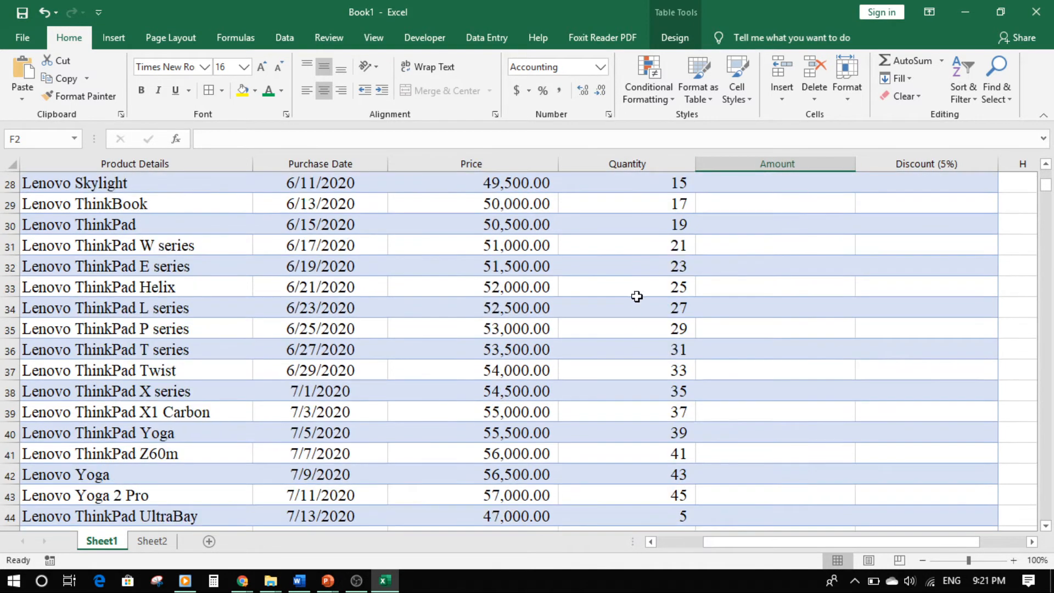
{"action": "scroll", "coordinate": [791, 240], "scroll_direction": "up", "scroll_amount": 20}
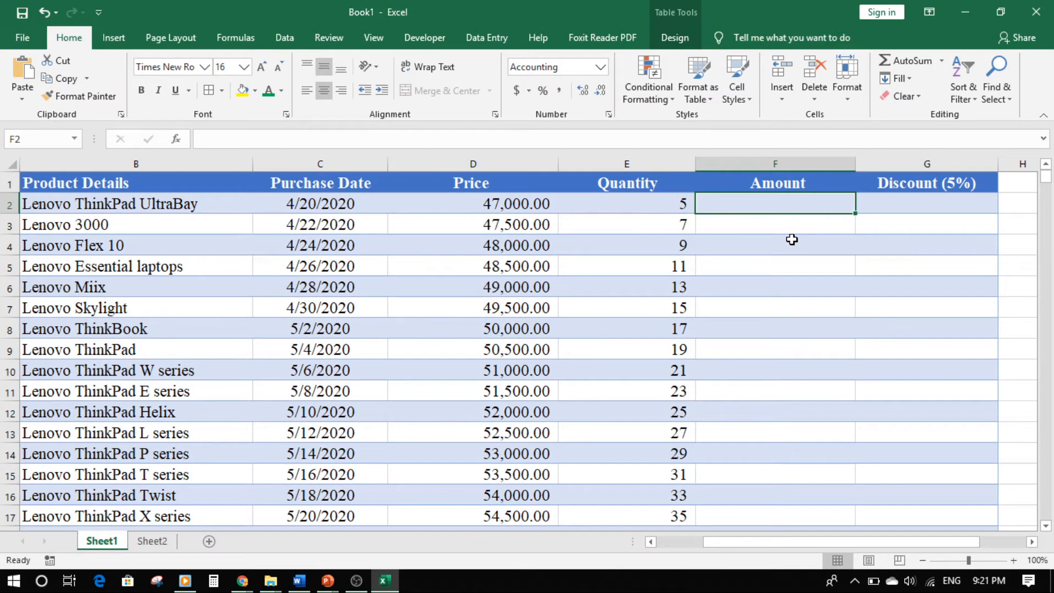
{"action": "key", "text": "ctrl+Down"}
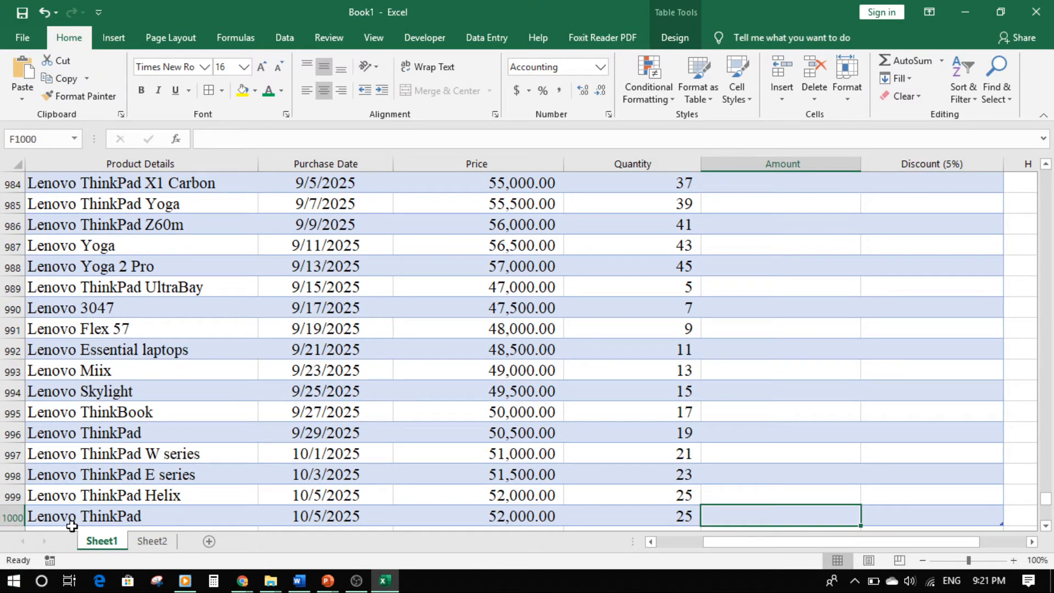
{"action": "key", "text": "ctrl+Up"}
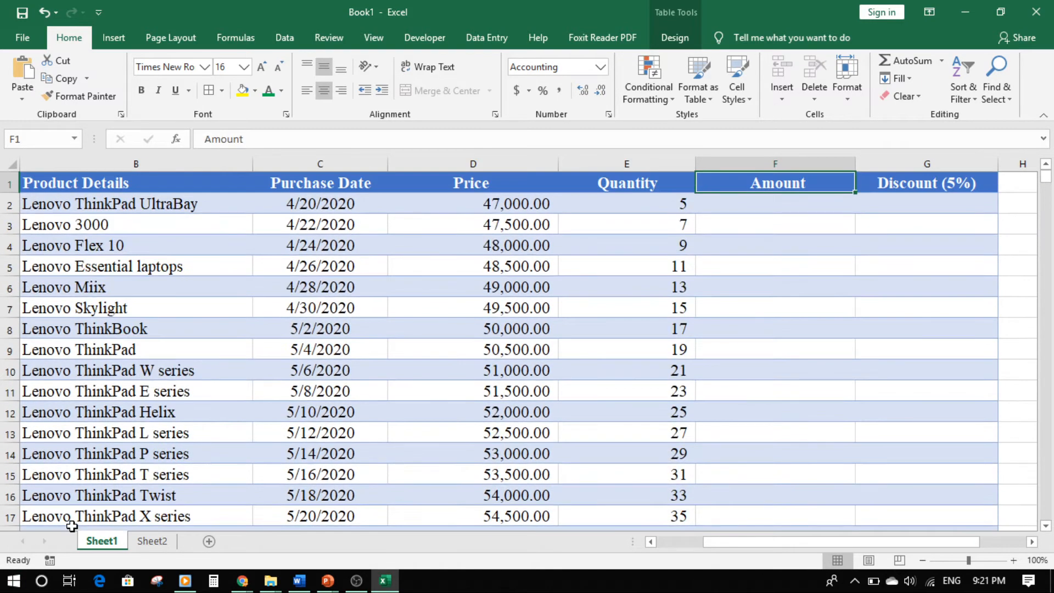
{"action": "left_click", "coordinate": [757, 208]}
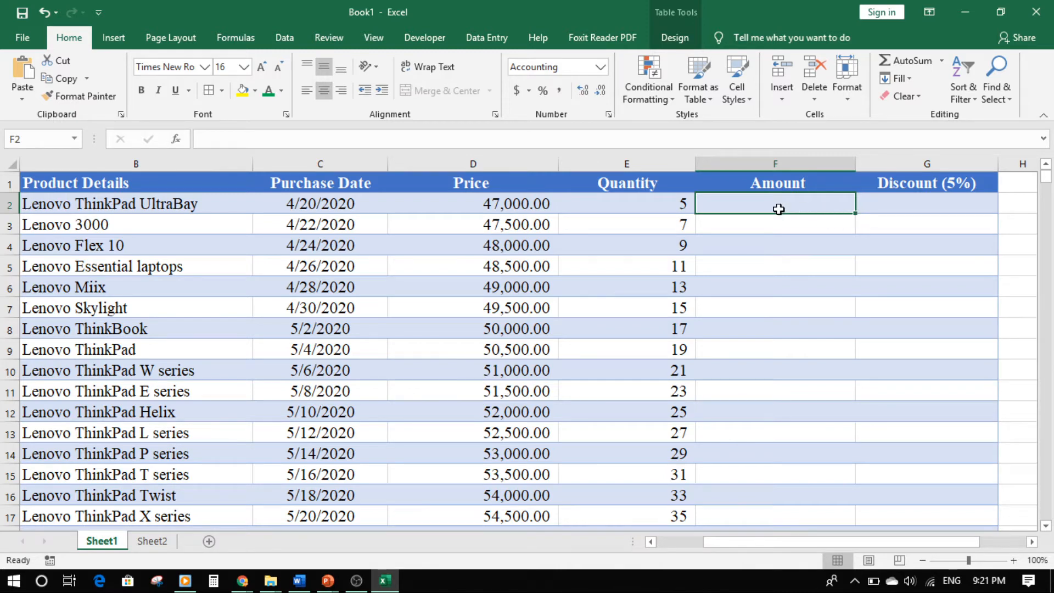
{"action": "type", "text": "="}
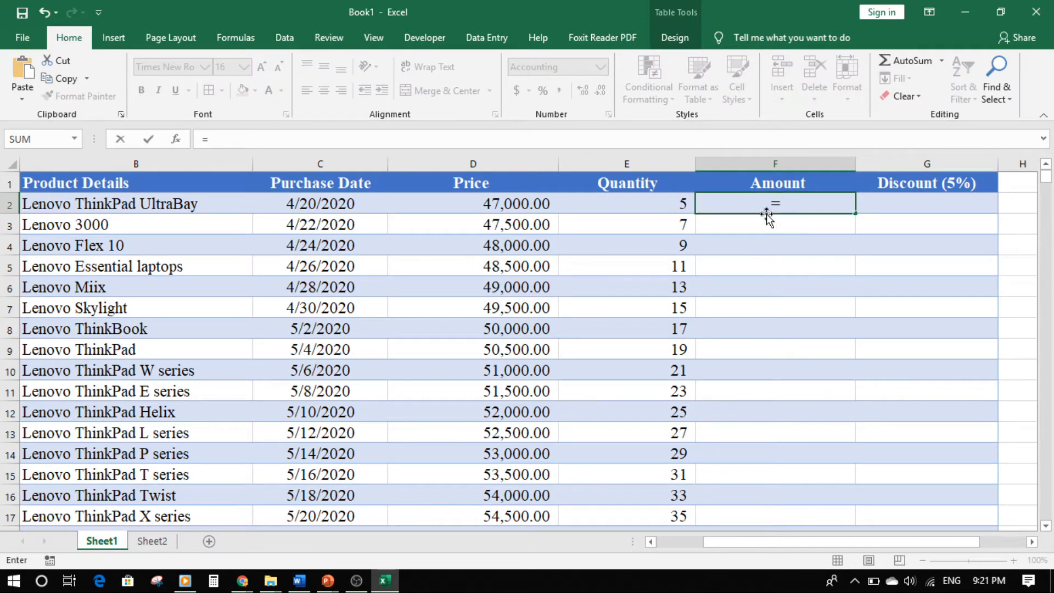
{"action": "left_click", "coordinate": [517, 203]}
{"action": "type", "text": "*"}
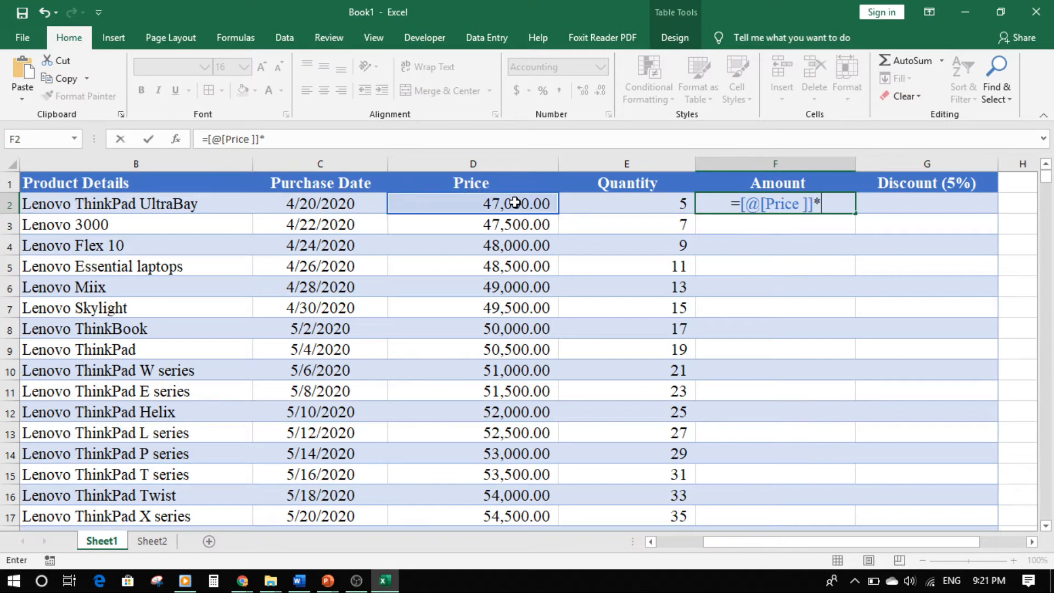
{"action": "left_click", "coordinate": [639, 205]}
{"action": "key", "text": "Return"}
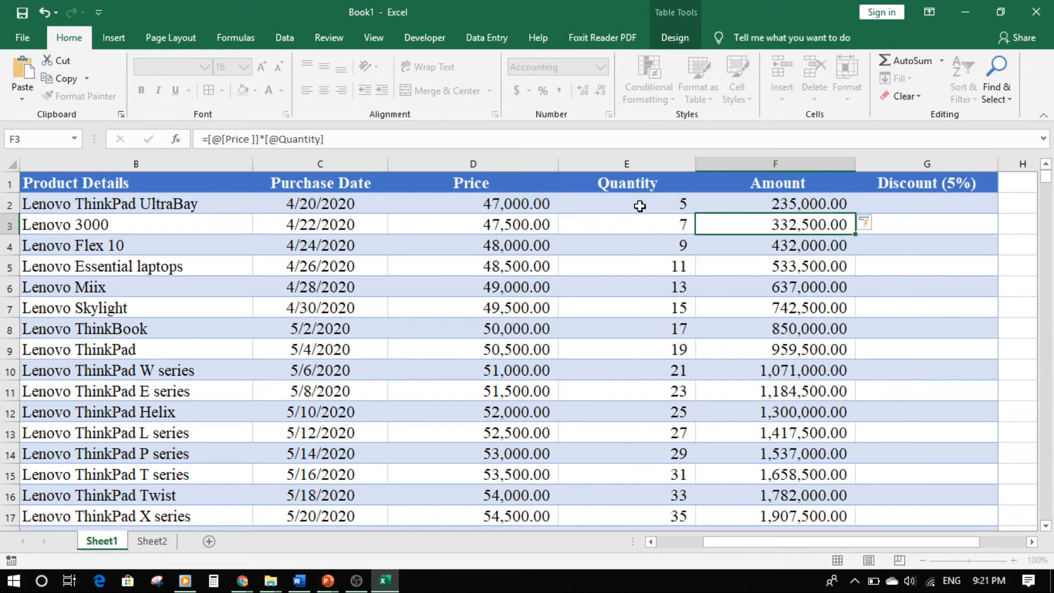
{"action": "left_click", "coordinate": [804, 205]}
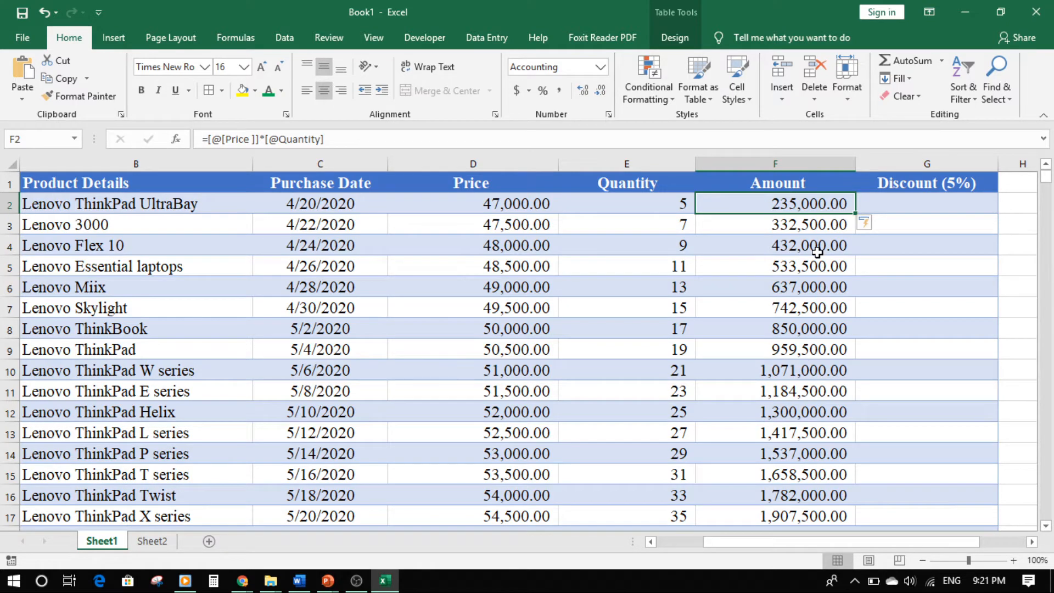
{"action": "key", "text": "ctrl+z"}
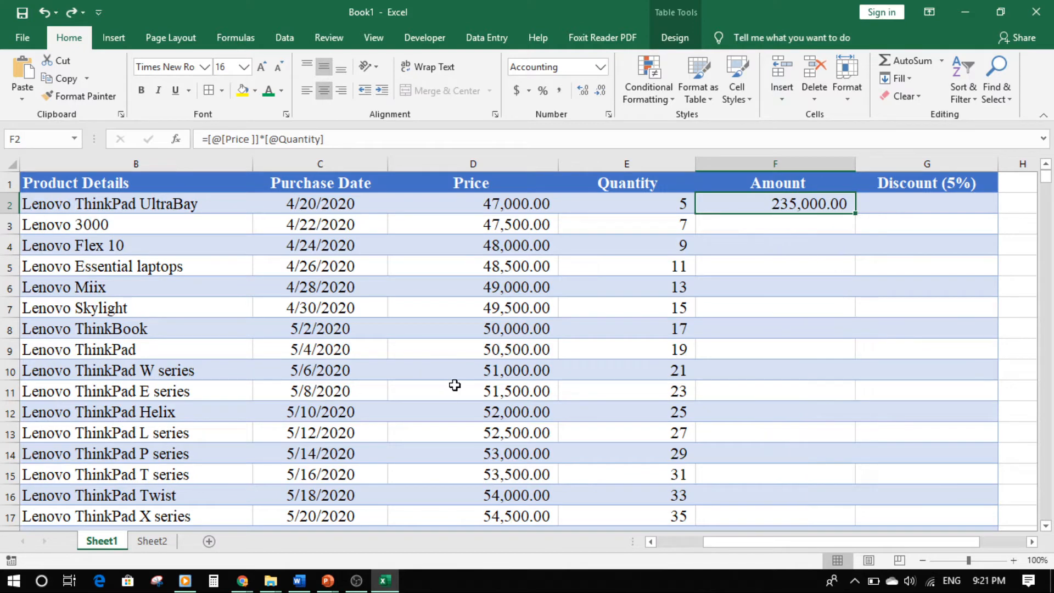
- Fill the Amount formula from F2 down to F5
{"action": "left_click", "coordinate": [818, 243]}
{"action": "left_click", "coordinate": [829, 199]}
{"action": "left_click_drag", "start_coordinate": [857, 215], "coordinate": [862, 276]}
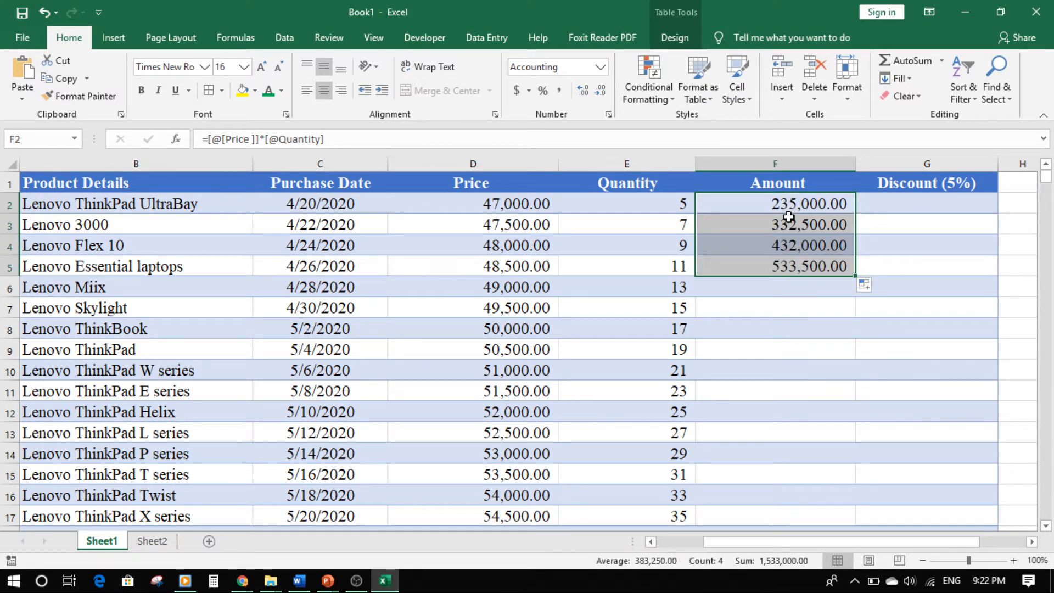
- Fill the Amount formula from F5 down to the table's last row, F1000, using the fill handle
{"action": "left_click", "coordinate": [791, 307]}
{"action": "left_click", "coordinate": [789, 265]}
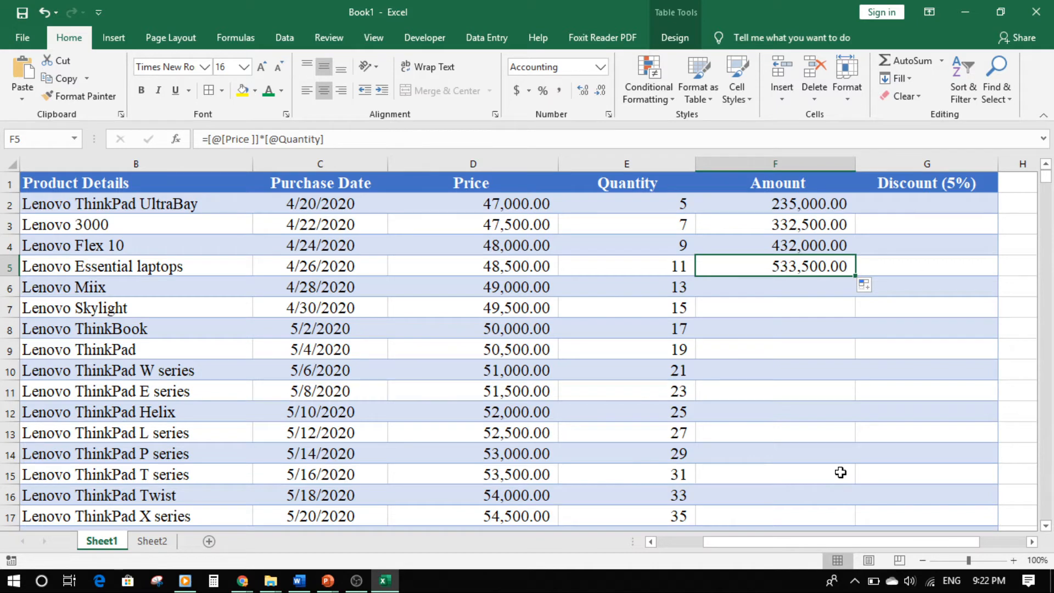
{"action": "key", "text": "ctrl+Down"}
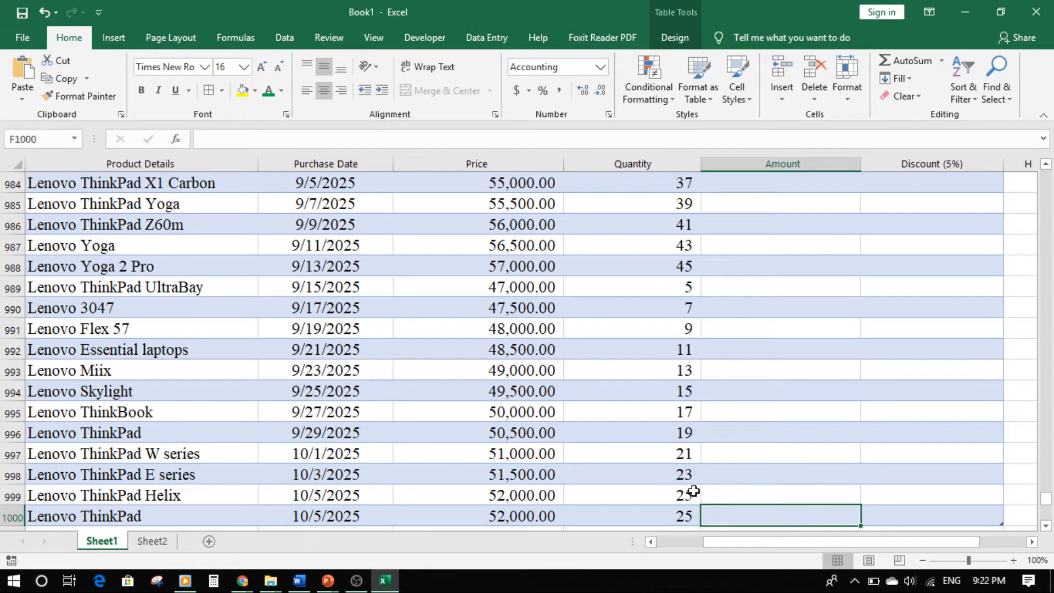
{"action": "key", "text": "ctrl+Up"}
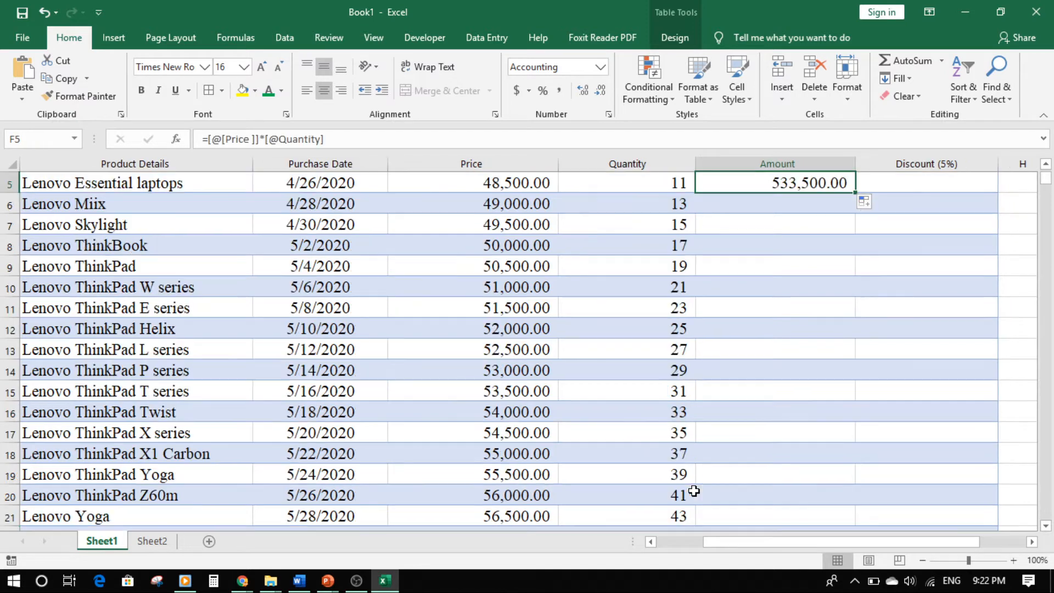
{"action": "scroll", "coordinate": [831, 353], "scroll_direction": "up", "scroll_amount": 2}
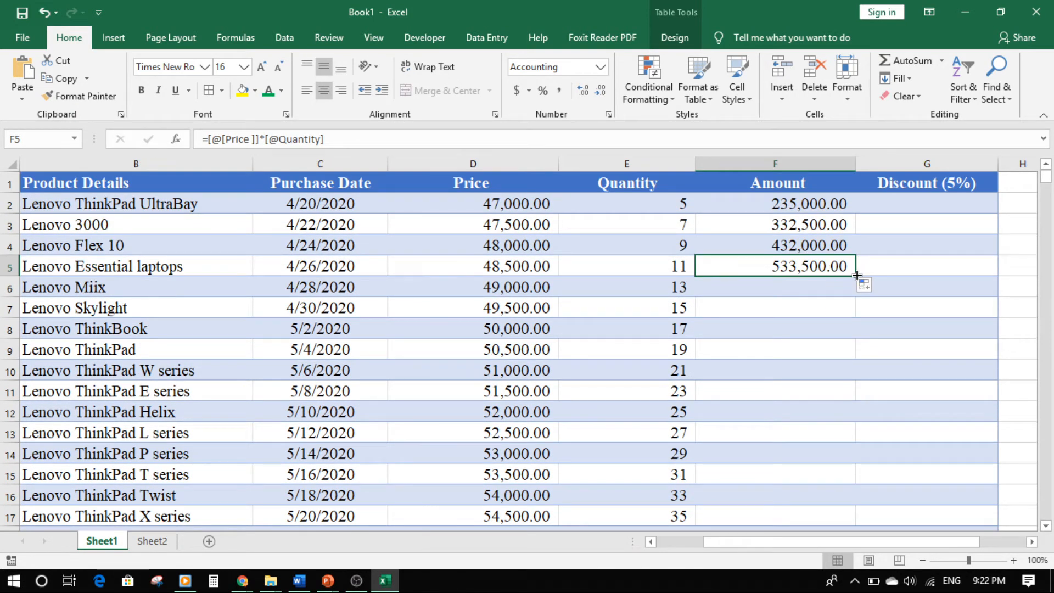
{"action": "double_click", "coordinate": [857, 274]}
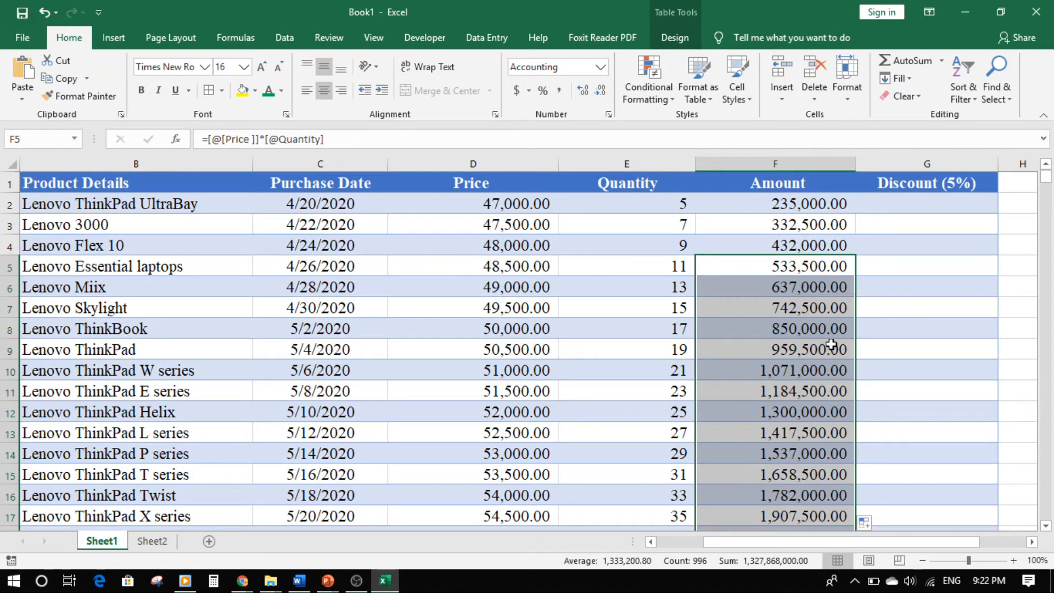
- Check the Amount column down to its last row and enter the formula =[@[ Amount]]*5% in G2 of the Discount (5%) column
{"action": "key", "text": "ctrl+Down"}
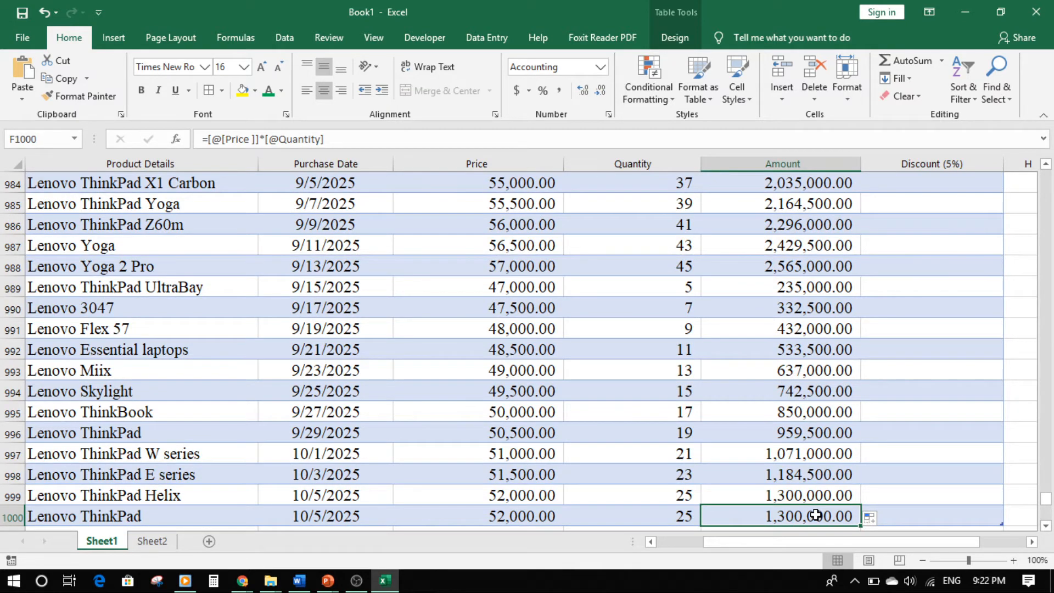
{"action": "key", "text": "ctrl+Up"}
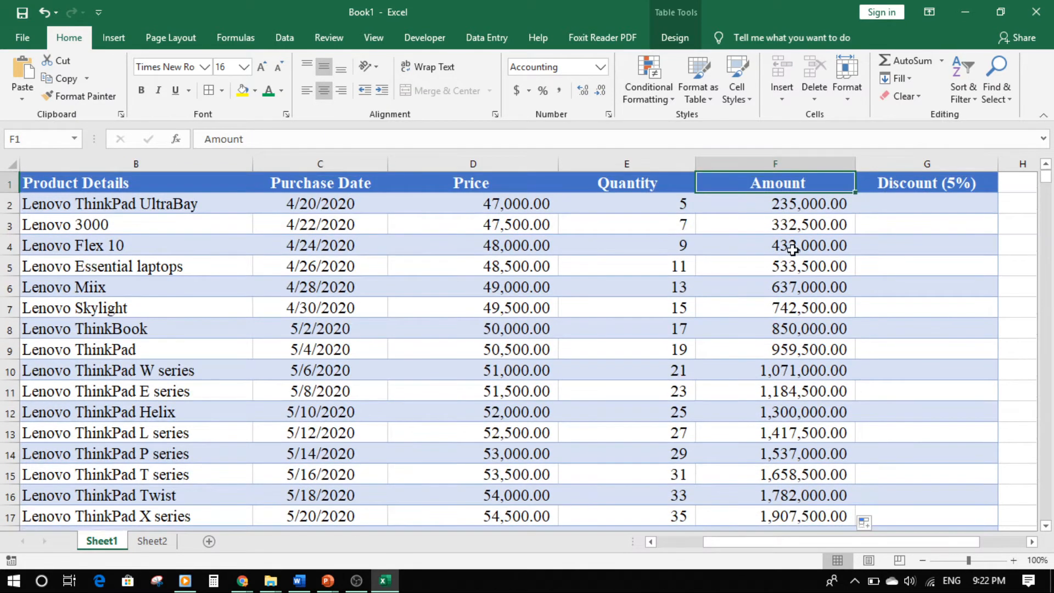
{"action": "left_click", "coordinate": [886, 205]}
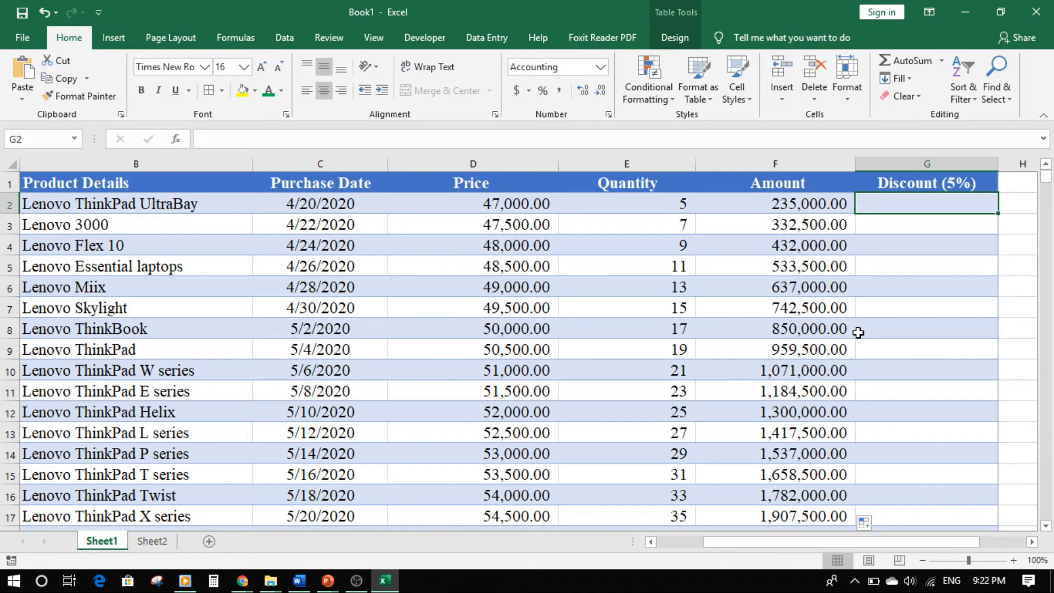
{"action": "type", "text": "="}
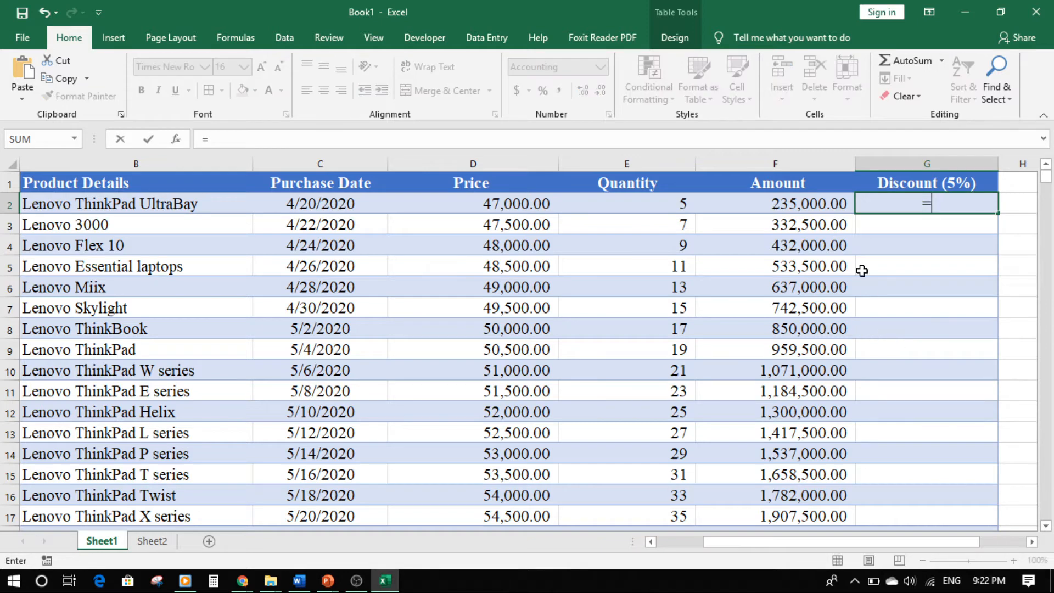
{"action": "left_click", "coordinate": [801, 204]}
{"action": "type", "text": "*"}
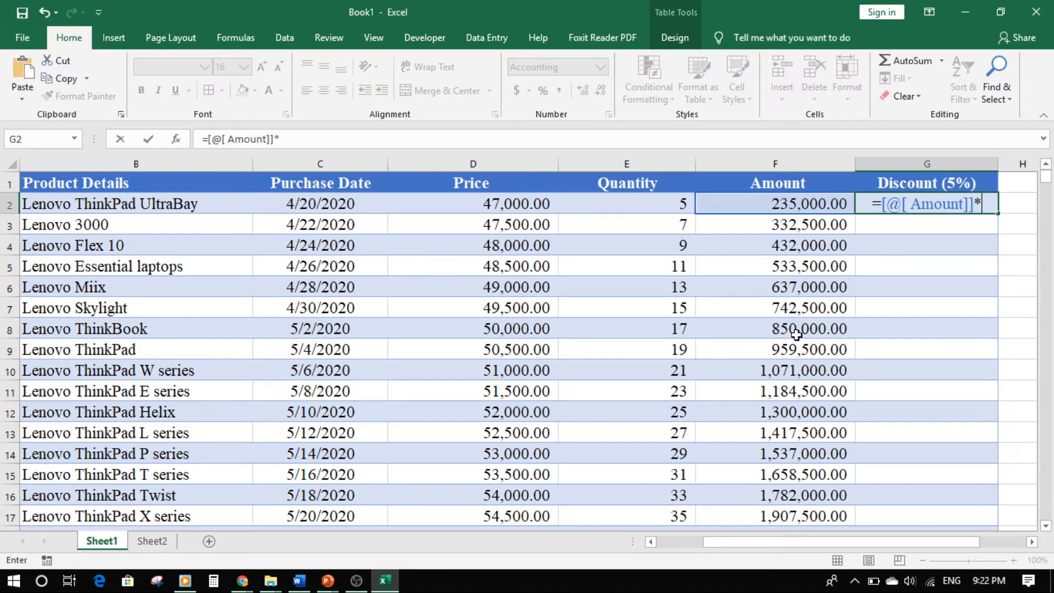
{"action": "type", "text": "5"}
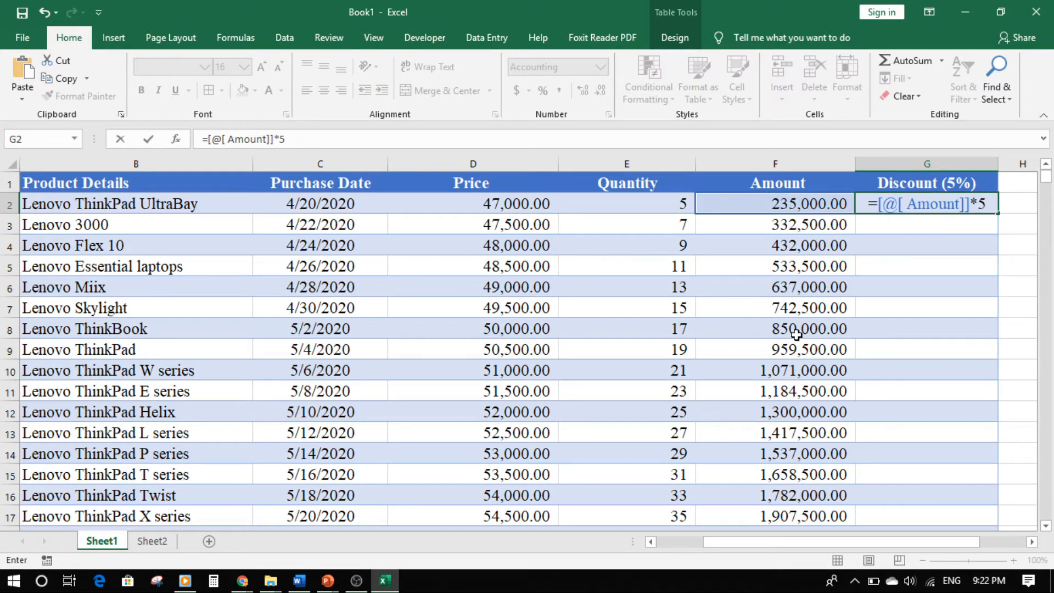
{"action": "type", "text": "%"}
{"action": "key", "text": "Return"}
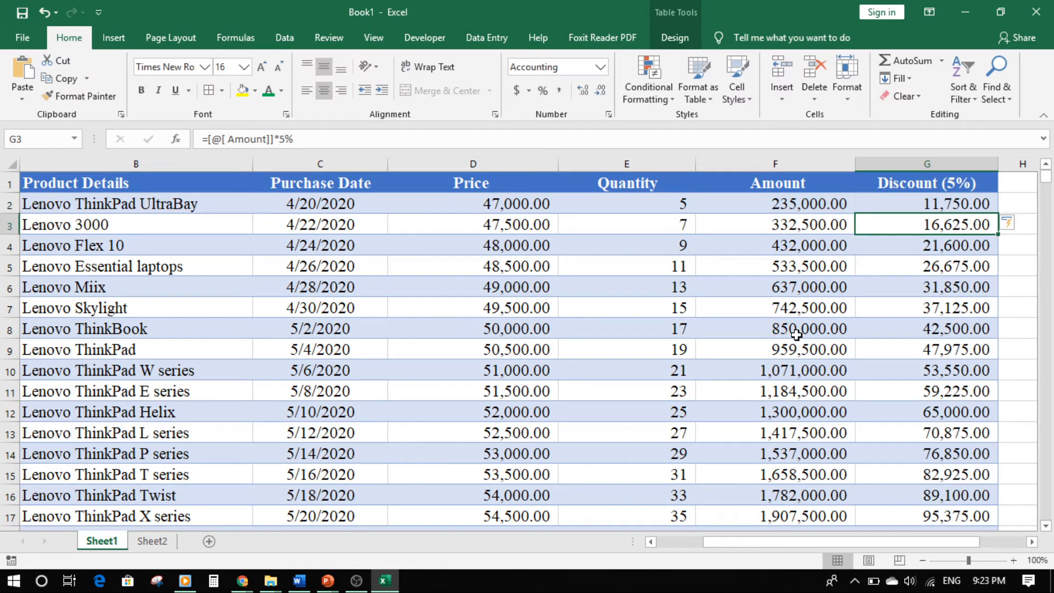
- Undo the automatic fill of the Discount (5%) column and fill the formula from G2 down the column using the fill handle
{"action": "key", "text": "ctrl+z"}
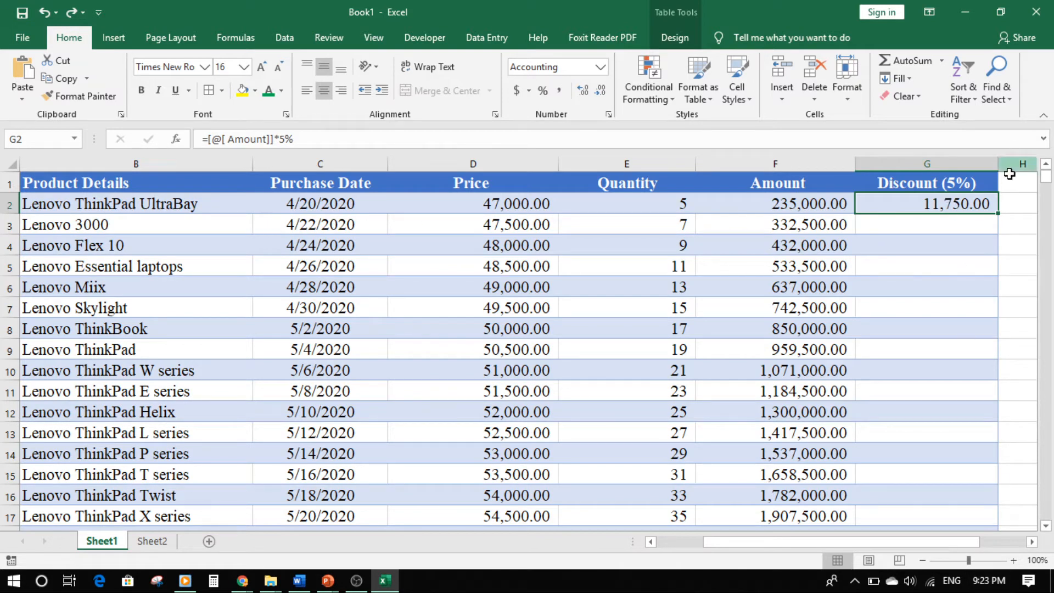
{"action": "double_click", "coordinate": [999, 216]}
{"action": "left_click", "coordinate": [928, 260]}
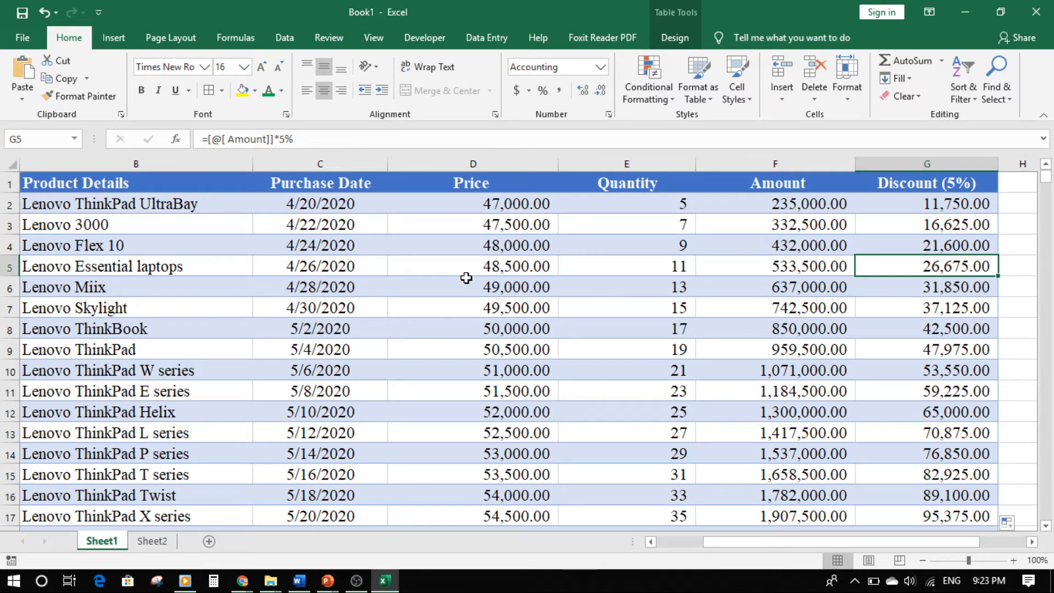
- Examine the Revenue, Expenses and Profit tables on Sheet2 and their empty total and net profit cells
{"action": "left_click", "coordinate": [150, 542]}
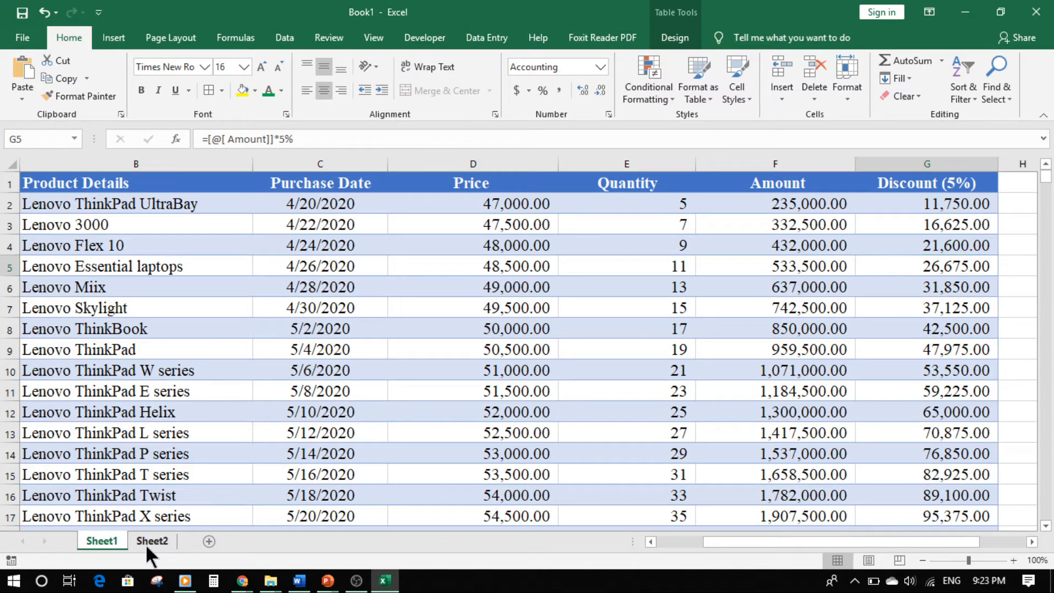
{"action": "left_click", "coordinate": [212, 290]}
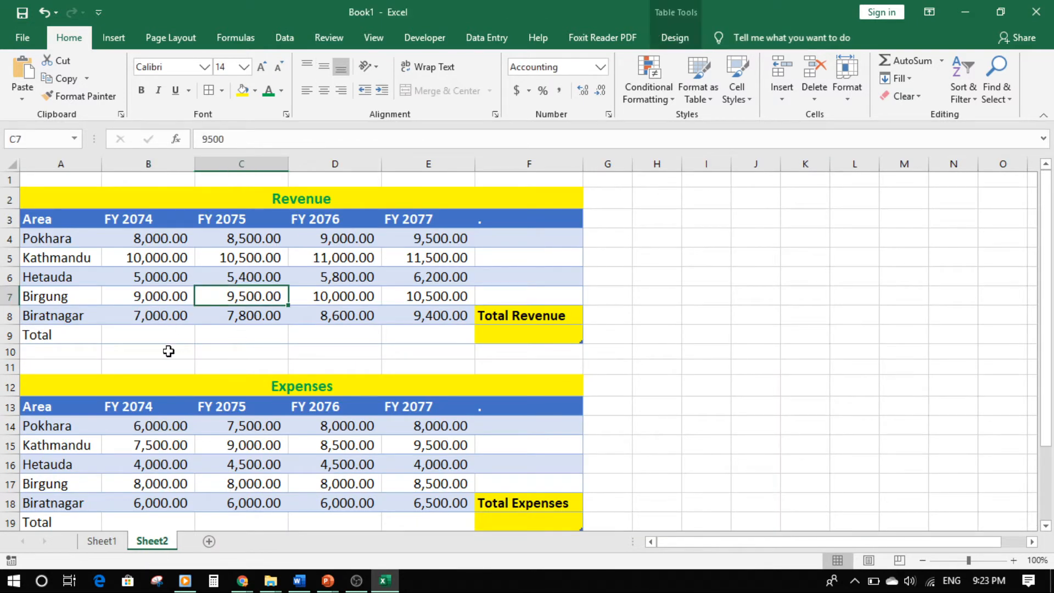
{"action": "left_click", "coordinate": [312, 202]}
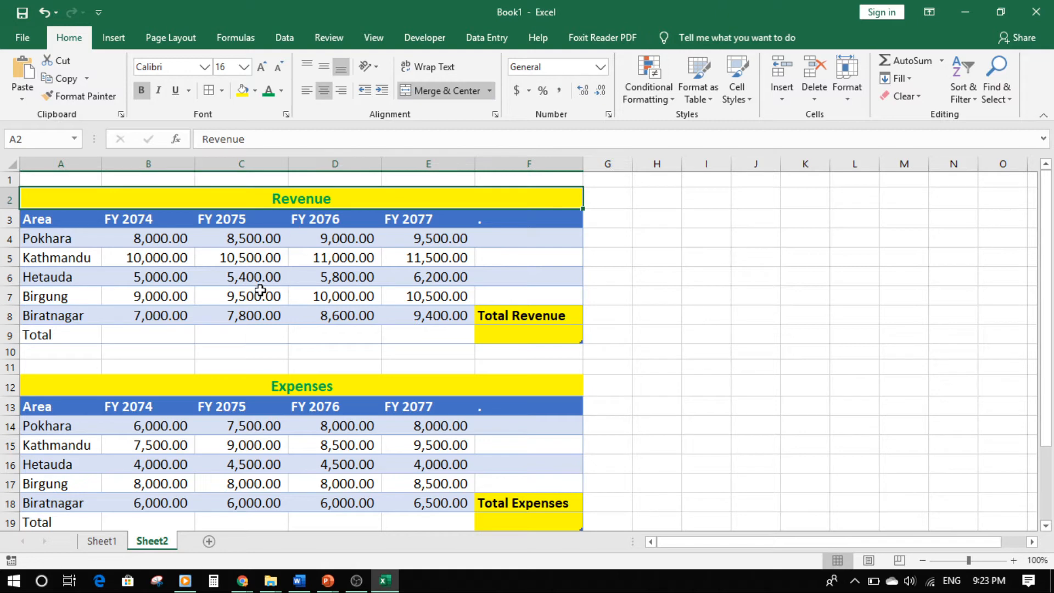
{"action": "left_click", "coordinate": [62, 239]}
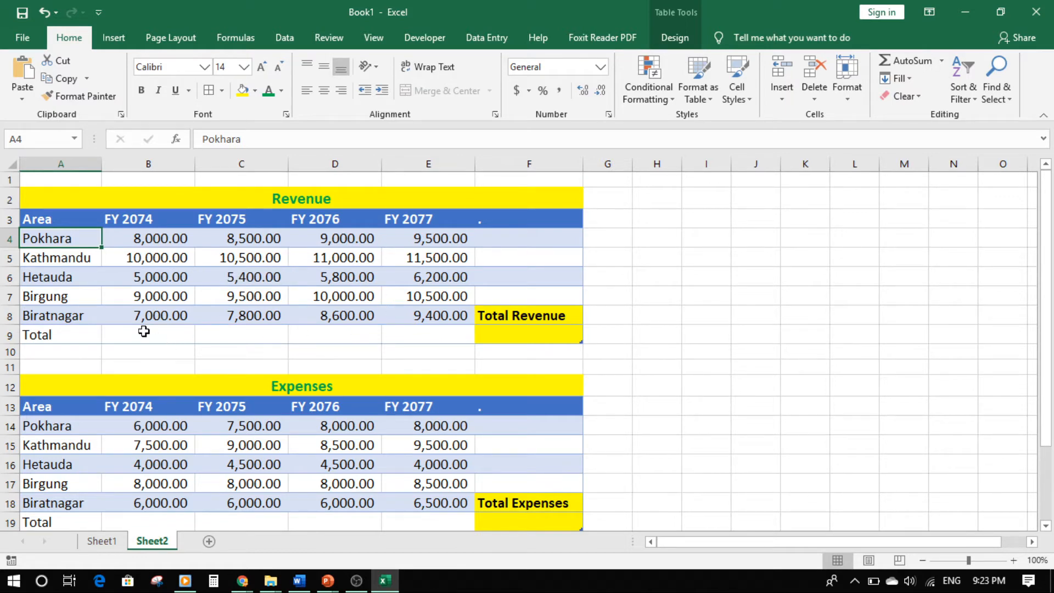
{"action": "left_click", "coordinate": [247, 395]}
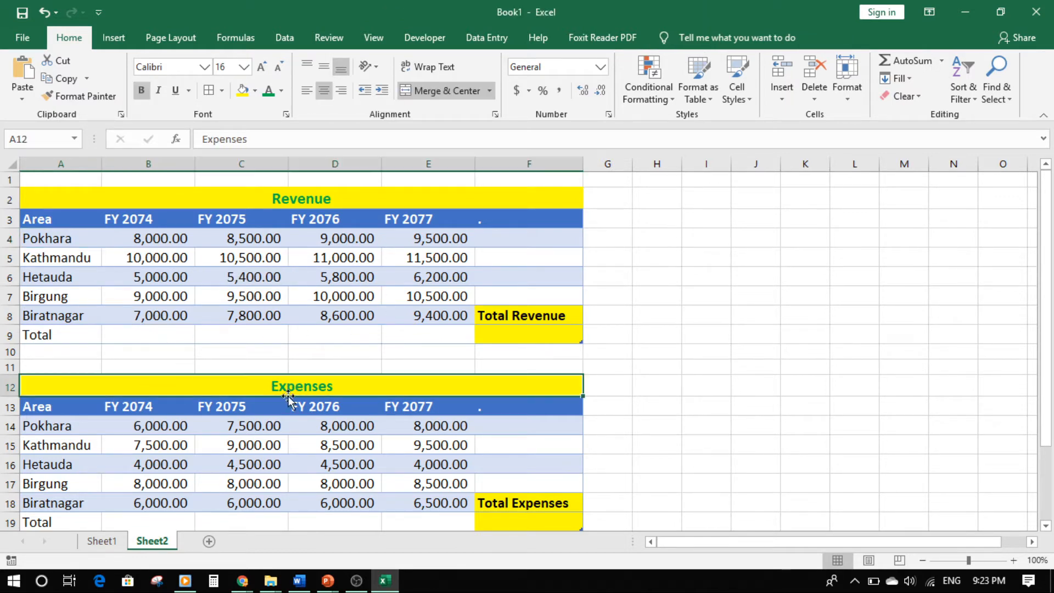
{"action": "scroll", "coordinate": [289, 393], "scroll_direction": "down", "scroll_amount": 2}
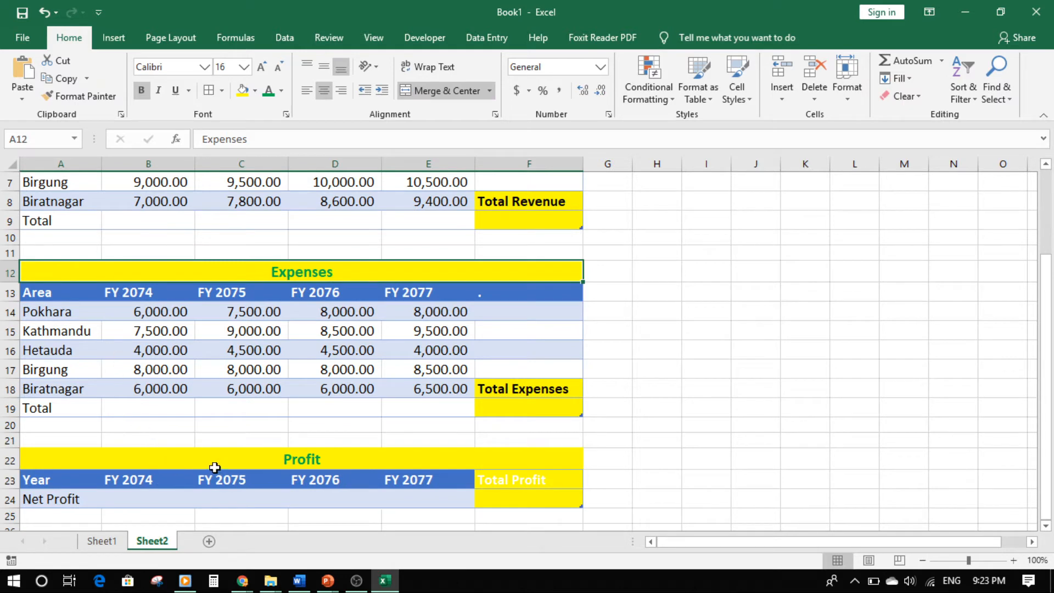
{"action": "left_click", "coordinate": [271, 460]}
{"action": "left_click", "coordinate": [117, 497]}
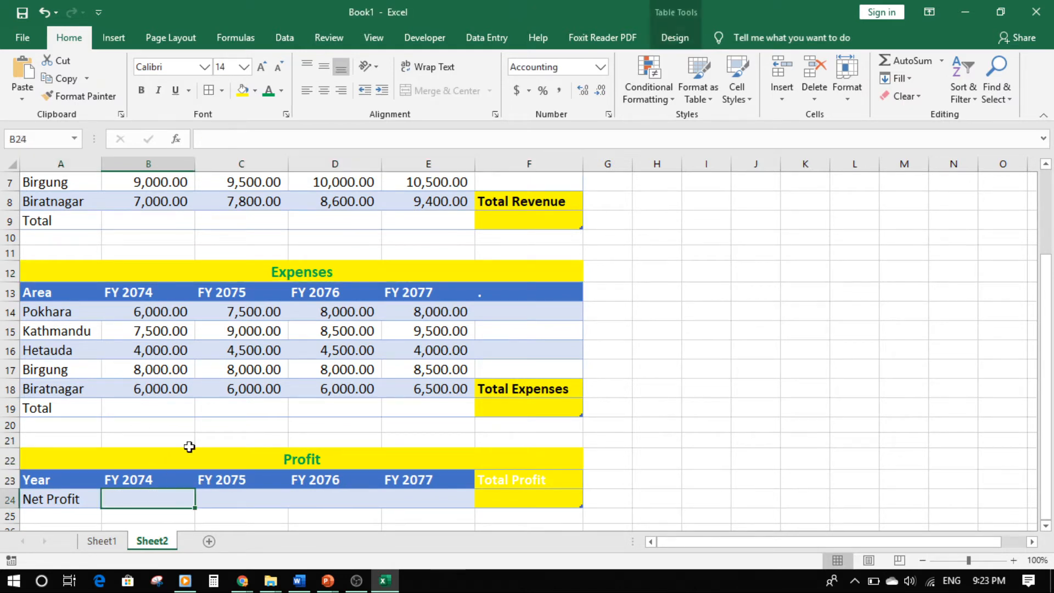
- Total the FY 2074 revenue in B9 with AutoSum over B4:B8 and check the summed range
{"action": "scroll", "coordinate": [234, 308], "scroll_direction": "up", "scroll_amount": 2}
{"action": "left_click", "coordinate": [156, 343]}
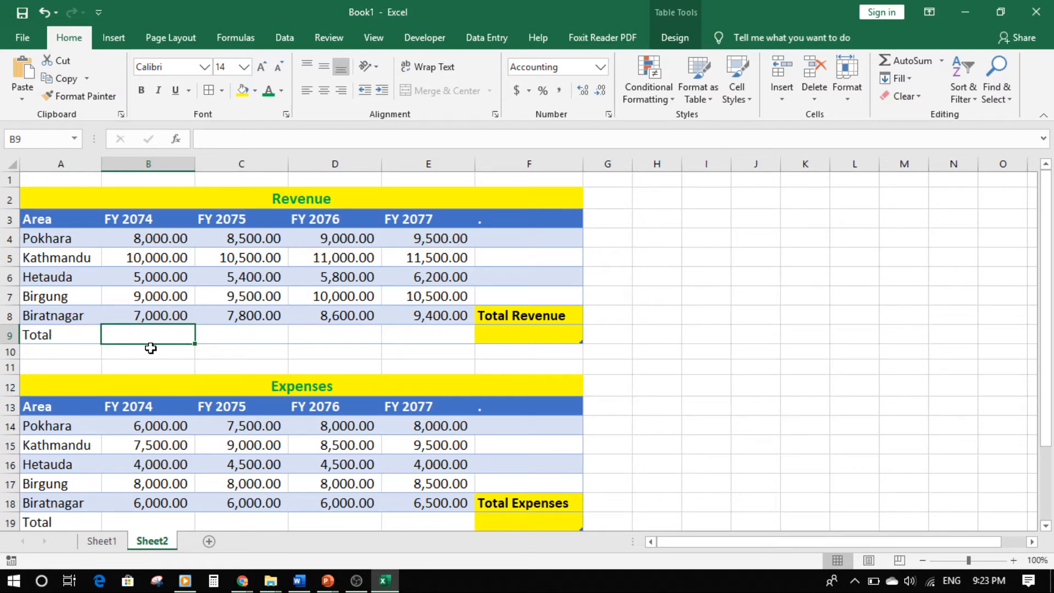
{"action": "type", "text": "="}
{"action": "key", "text": "BackSpace"}
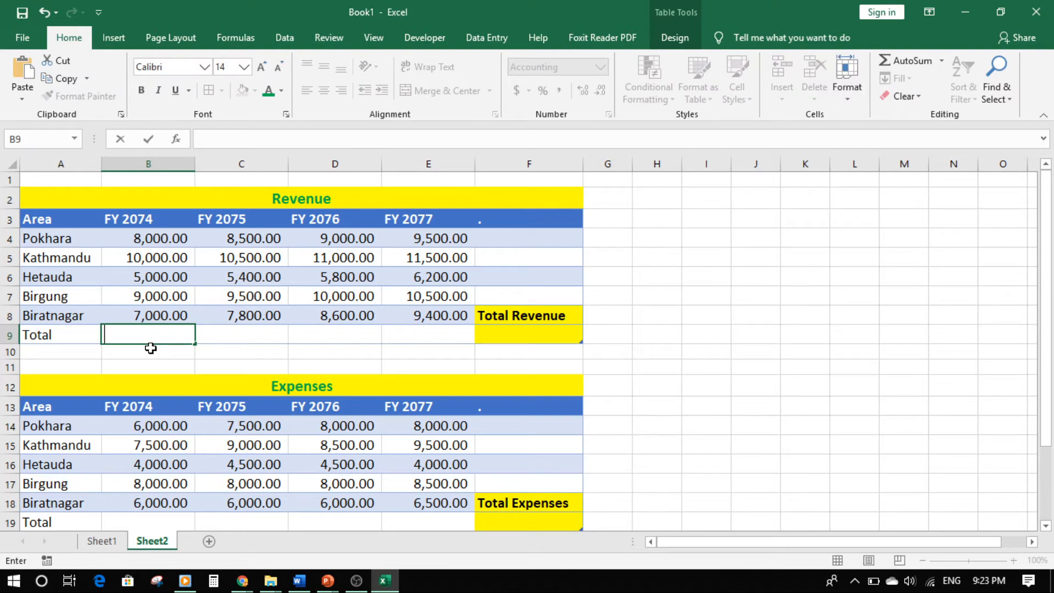
{"action": "key", "text": "Escape"}
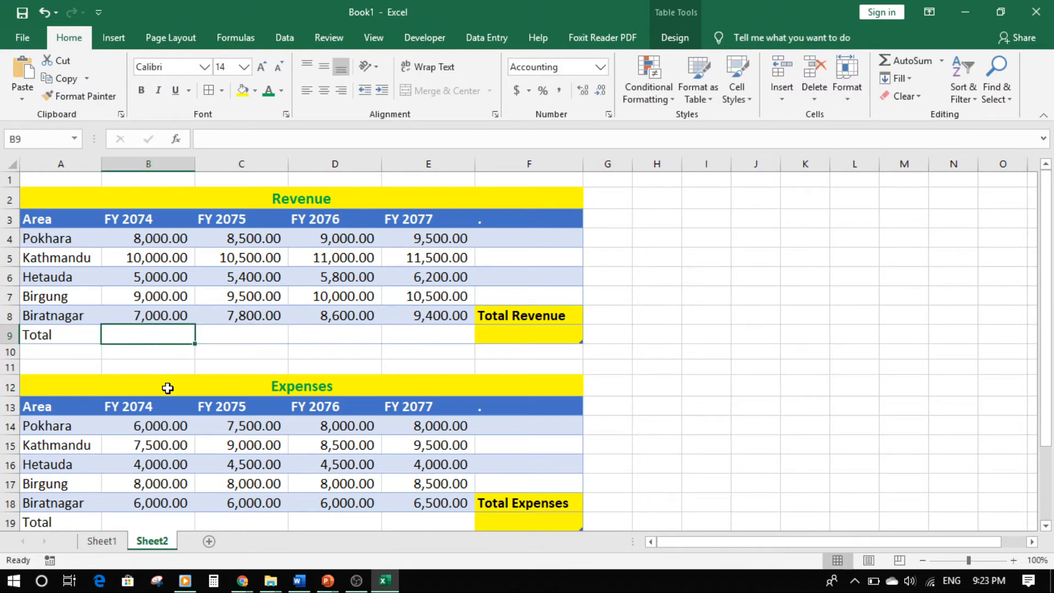
{"action": "key", "text": "alt+equal"}
{"action": "key", "text": "Return"}
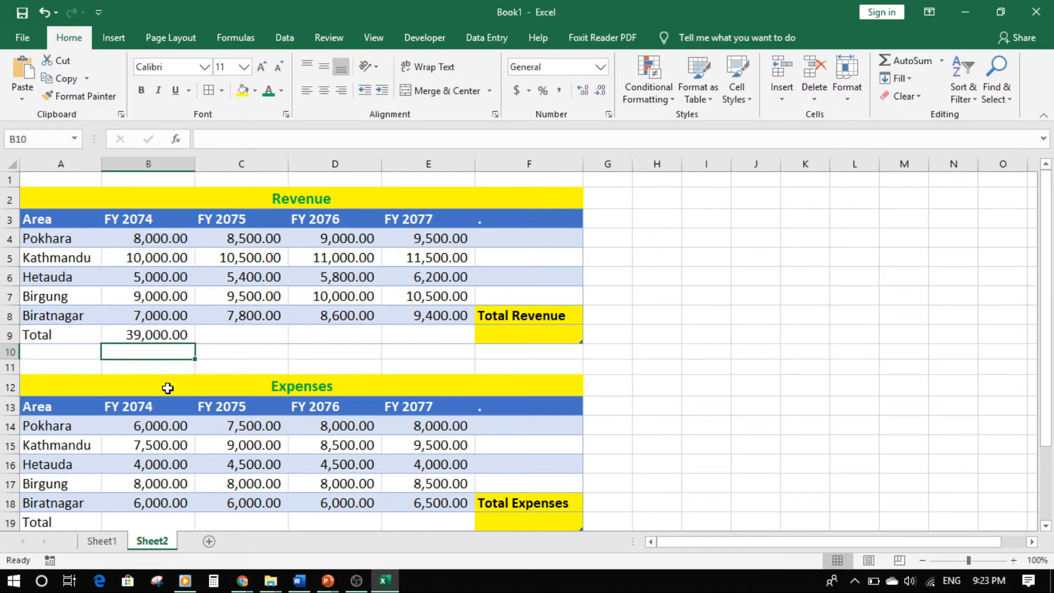
{"action": "left_click", "coordinate": [165, 336]}
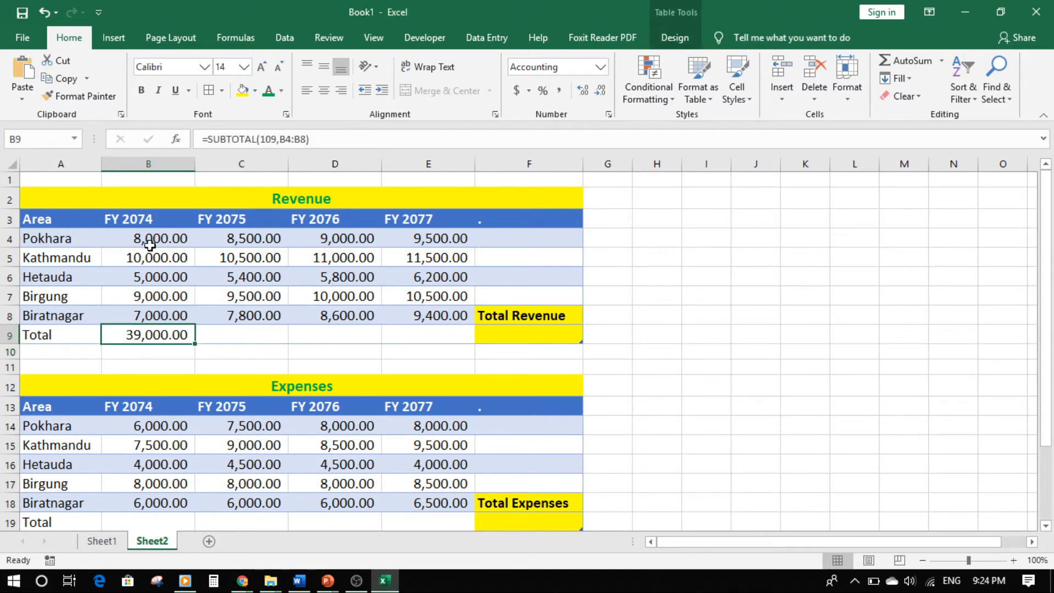
{"action": "left_click_drag", "start_coordinate": [150, 239], "coordinate": [159, 314]}
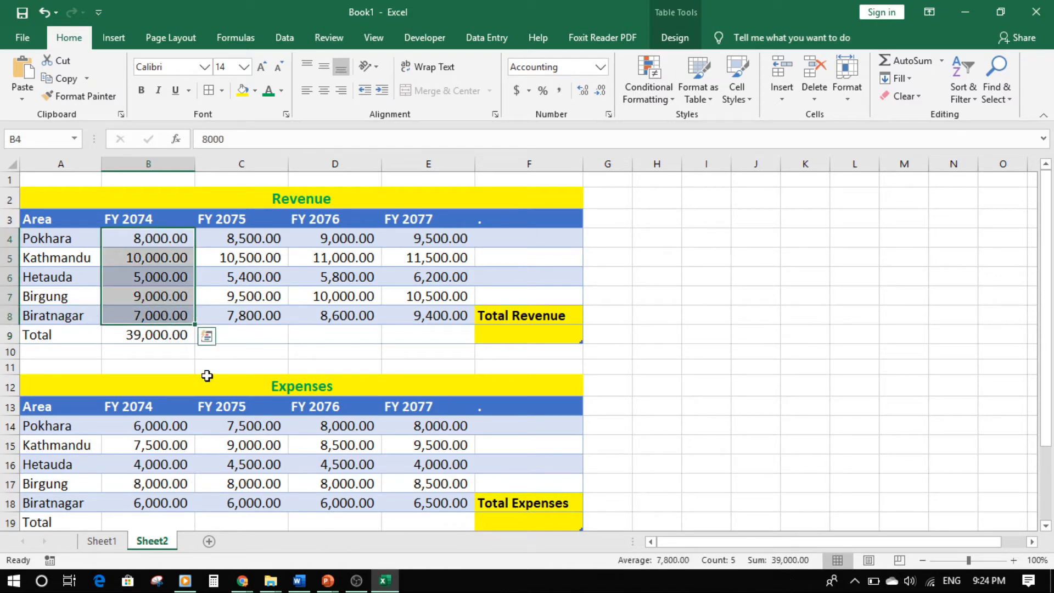
- Fill the revenue total formula from B9 across to E9 and check the formulas in the filled cells
{"action": "left_click", "coordinate": [143, 336]}
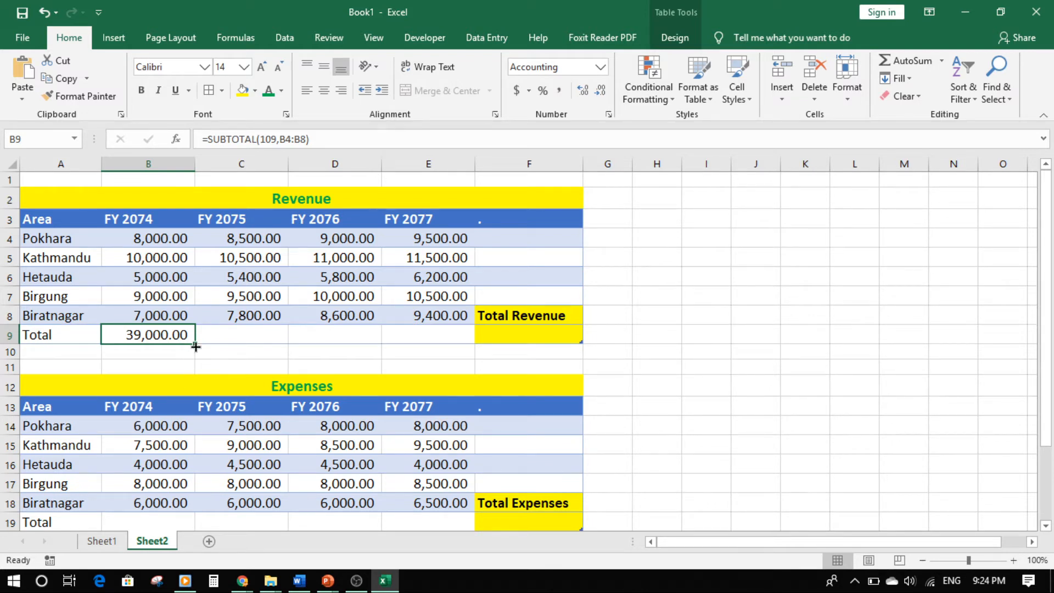
{"action": "left_click", "coordinate": [237, 333]}
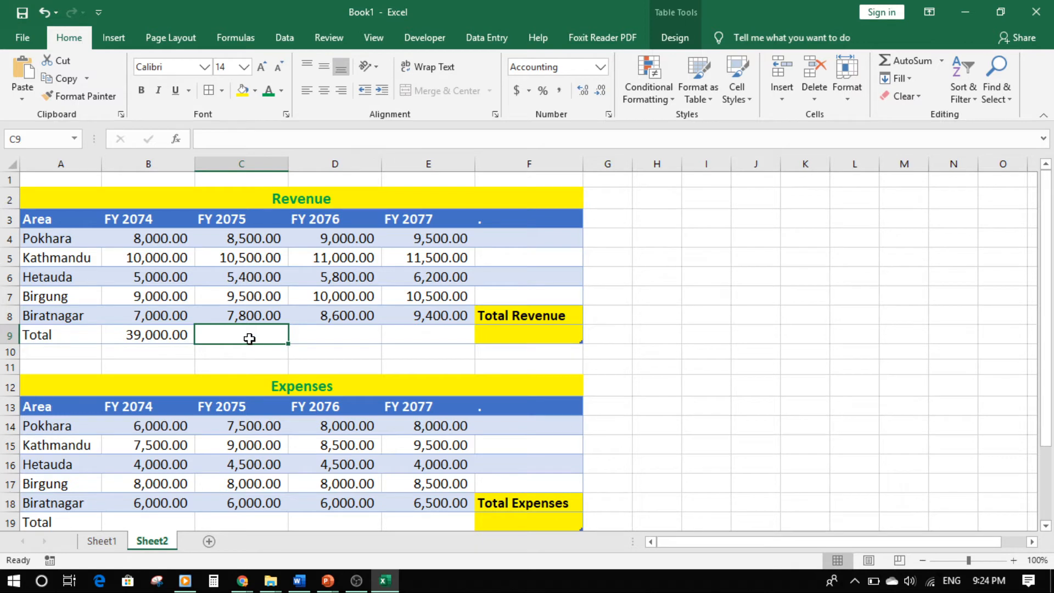
{"action": "left_click", "coordinate": [164, 331]}
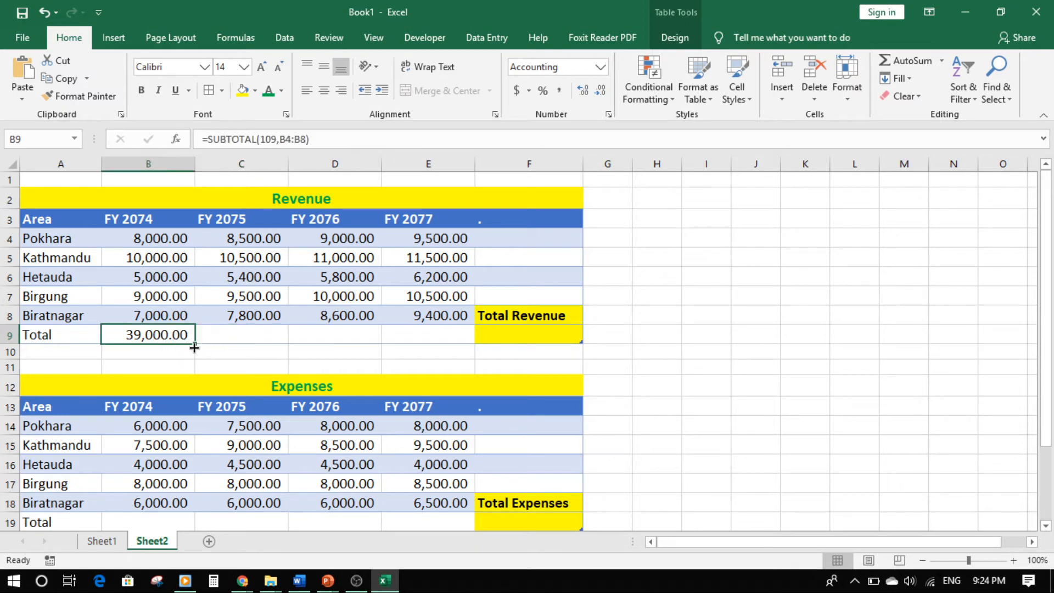
{"action": "left_click_drag", "start_coordinate": [195, 344], "coordinate": [403, 344]}
{"action": "left_click", "coordinate": [261, 345]}
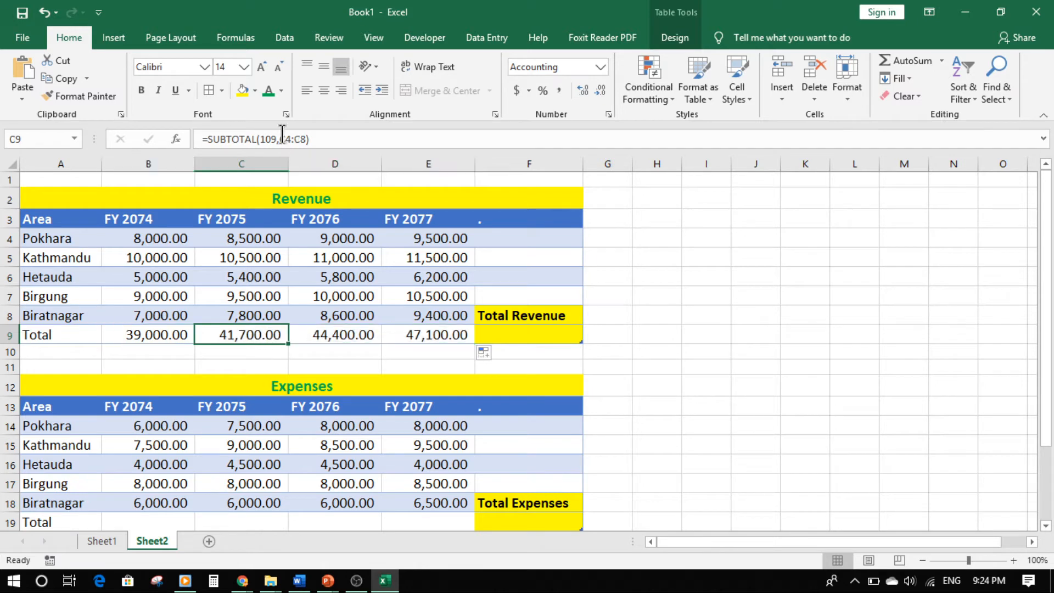
{"action": "left_click", "coordinate": [313, 338]}
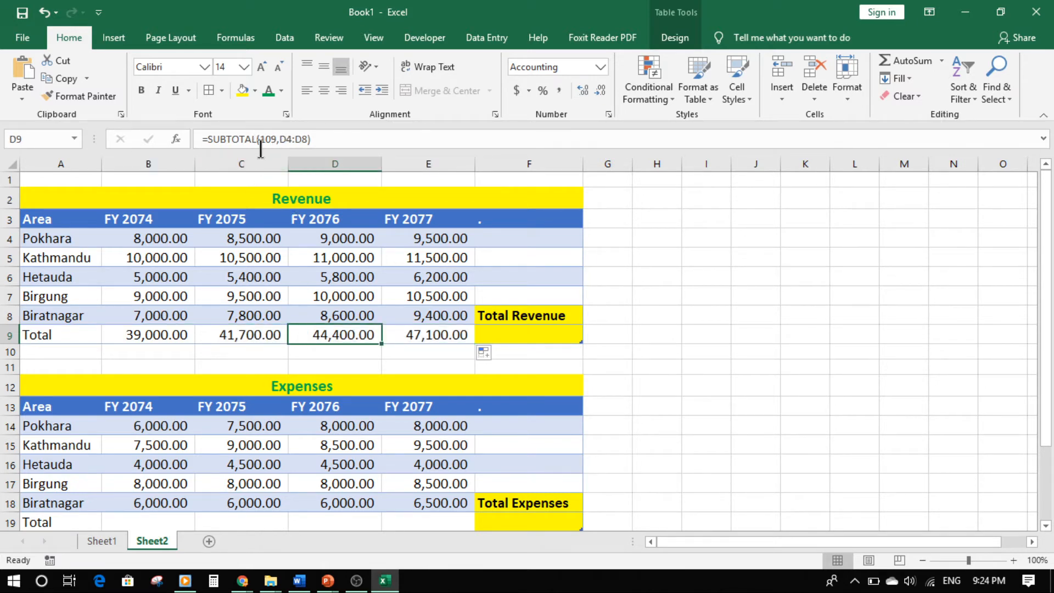
{"action": "left_click", "coordinate": [413, 337]}
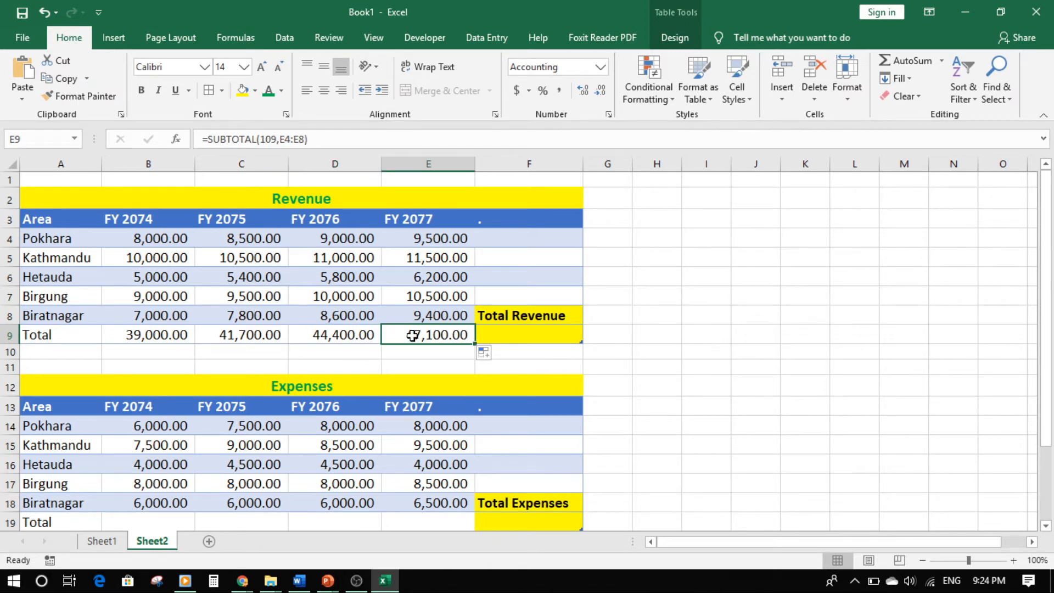
- Try to enter a Total Revenue formula in F9 that adds the yearly totals from FY 2074 to FY 2077
{"action": "left_click", "coordinate": [521, 333]}
{"action": "type", "text": "="}
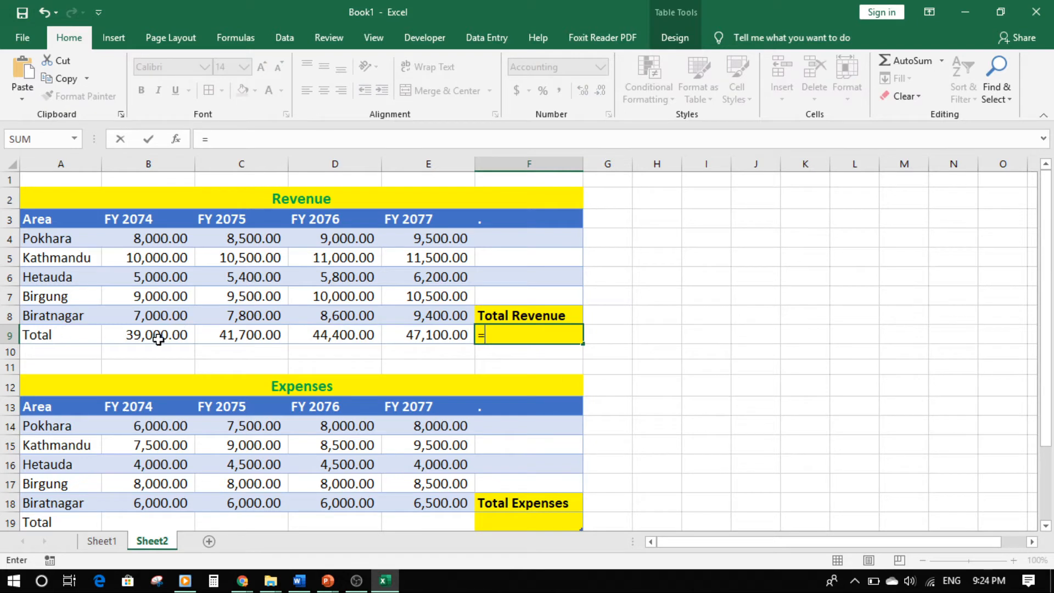
{"action": "left_click", "coordinate": [158, 339]}
{"action": "type", "text": "+"}
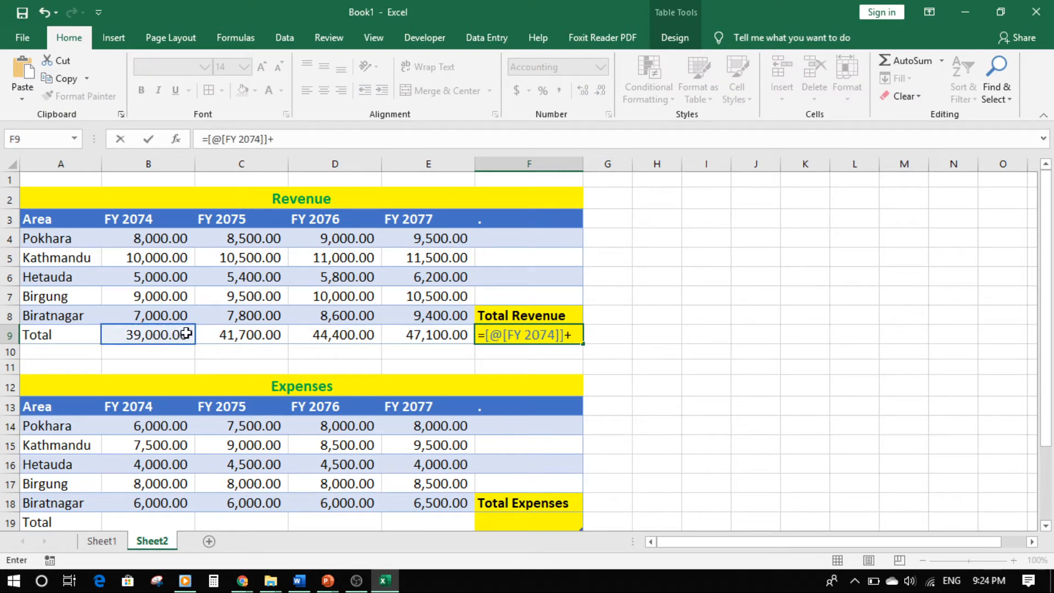
{"action": "left_click", "coordinate": [242, 352]}
{"action": "left_click", "coordinate": [250, 335]}
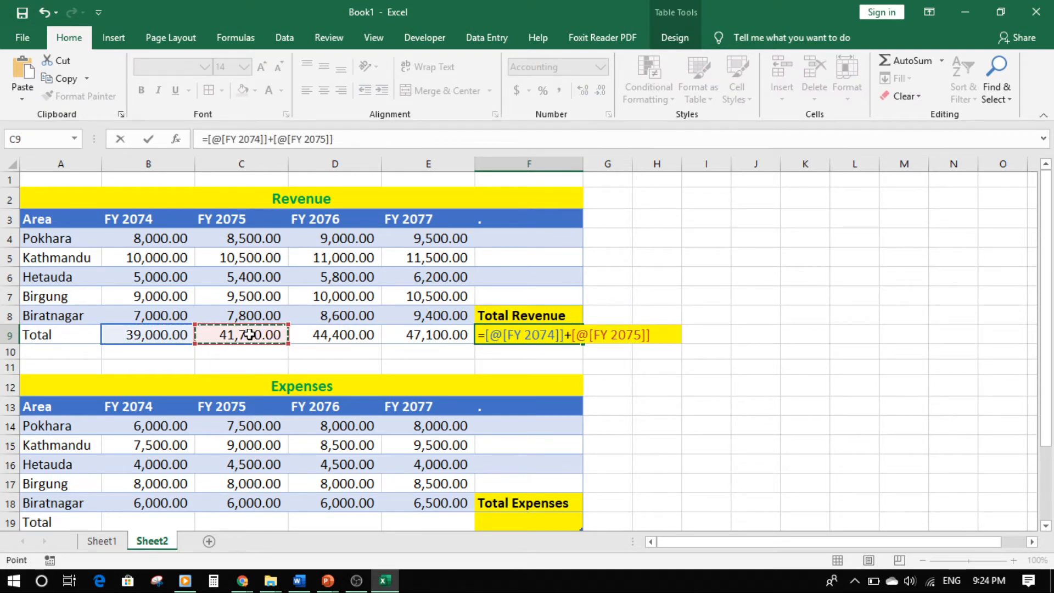
{"action": "type", "text": "+"}
{"action": "left_click", "coordinate": [332, 335]}
{"action": "type", "text": "+"}
{"action": "left_click", "coordinate": [415, 332]}
{"action": "key", "text": "Return"}
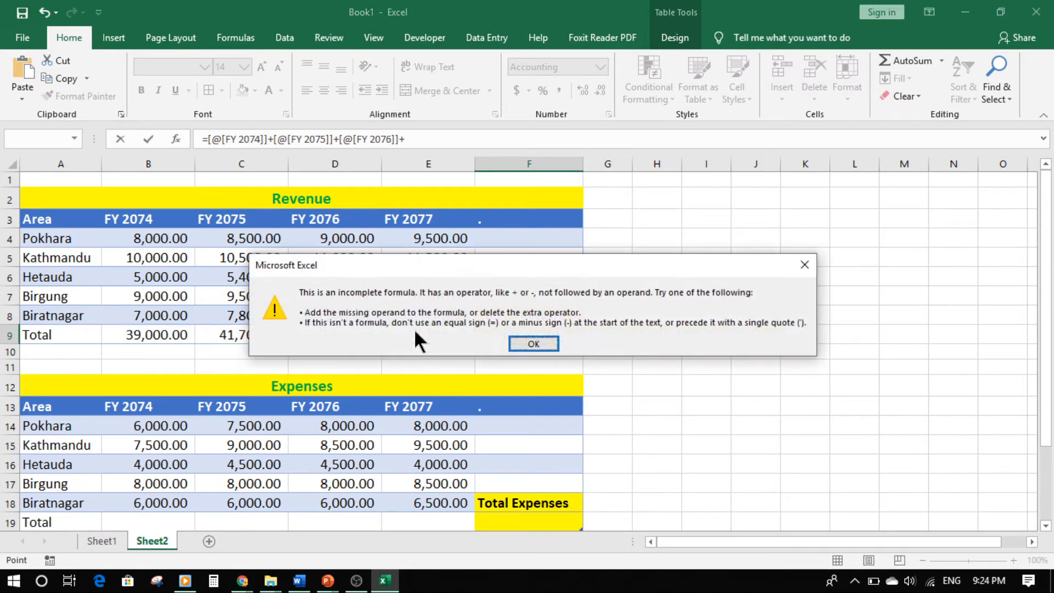
- Remove the trailing plus sign so the F9 formula is =[@[FY 2074]]+[@[FY 2075]]+[@[FY 2076]], and enter it
{"action": "key", "text": "Return"}
{"action": "key", "text": "End"}
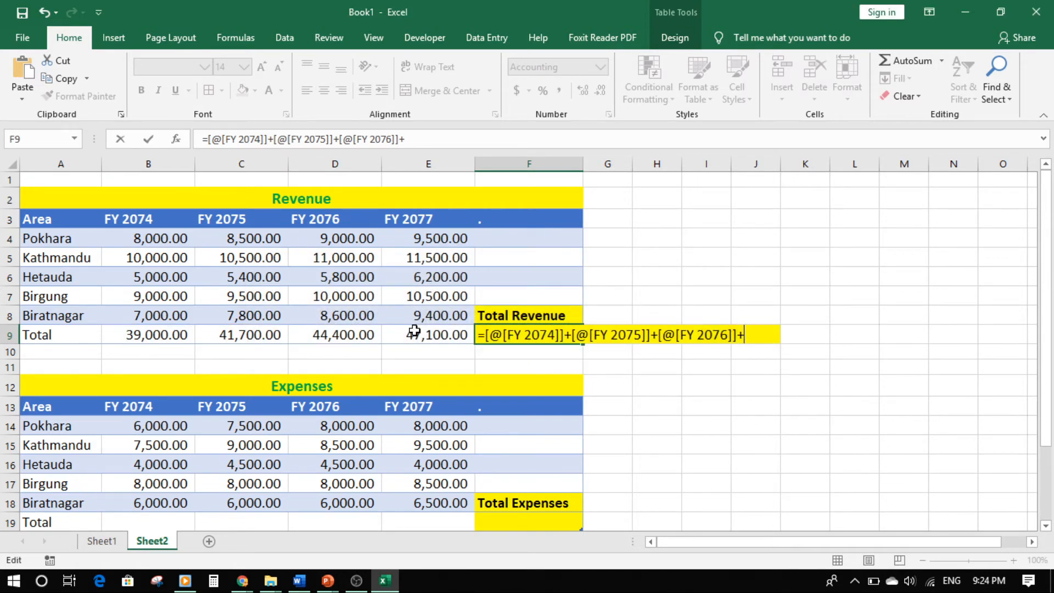
{"action": "key", "text": "BackSpace"}
{"action": "key", "text": "Return"}
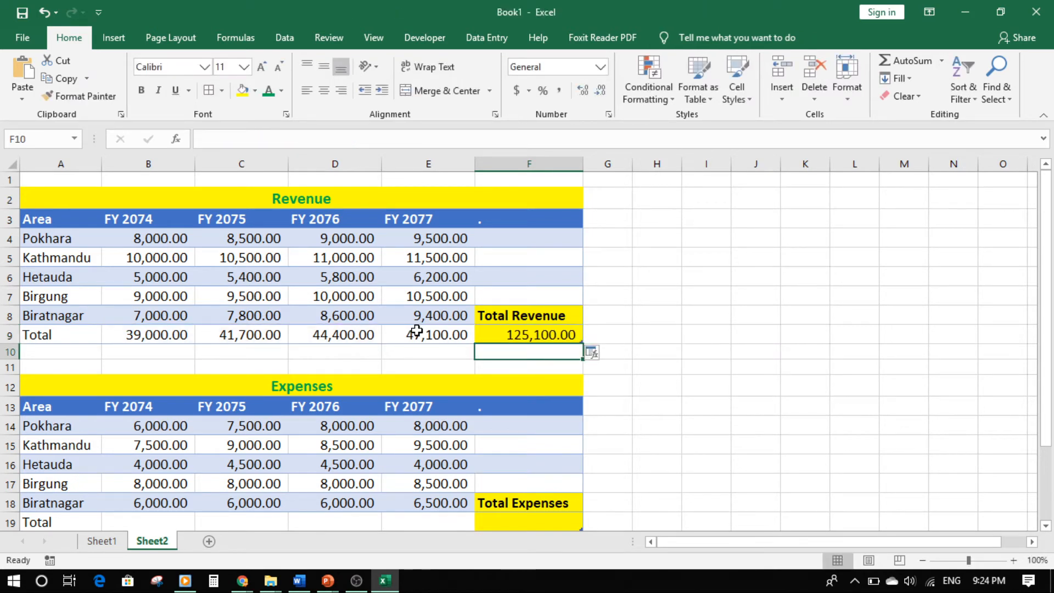
{"action": "left_click", "coordinate": [517, 330]}
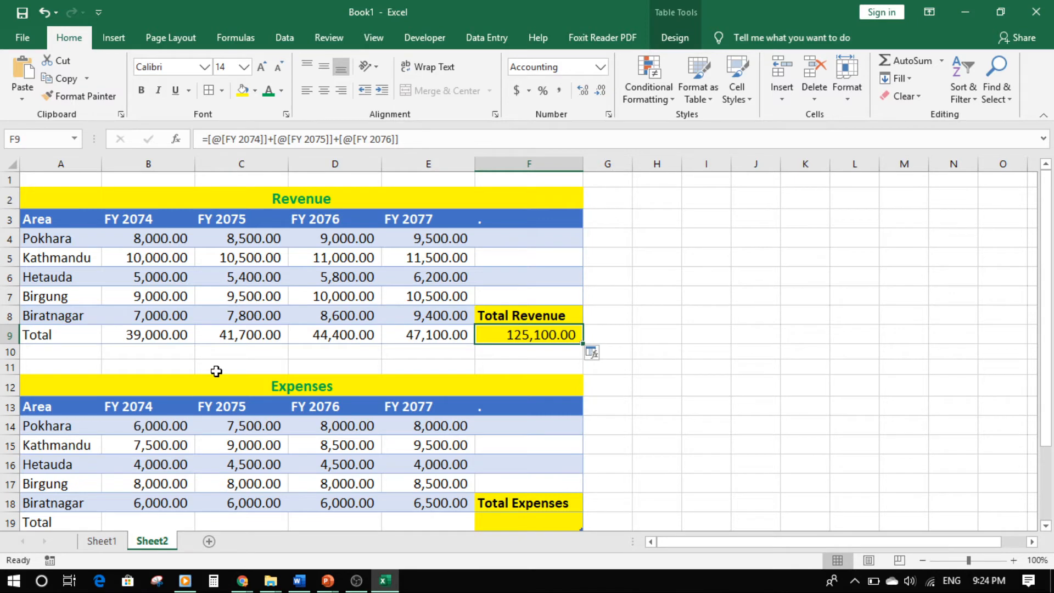
- Copy the revenue totals in B9:F9 and paste them into the Expenses table's Total row starting at B19
{"action": "scroll", "coordinate": [217, 372], "scroll_direction": "down", "scroll_amount": 2}
{"action": "scroll", "coordinate": [209, 423], "scroll_direction": "up", "scroll_amount": 2}
{"action": "scroll", "coordinate": [159, 476], "scroll_direction": "down", "scroll_amount": 1}
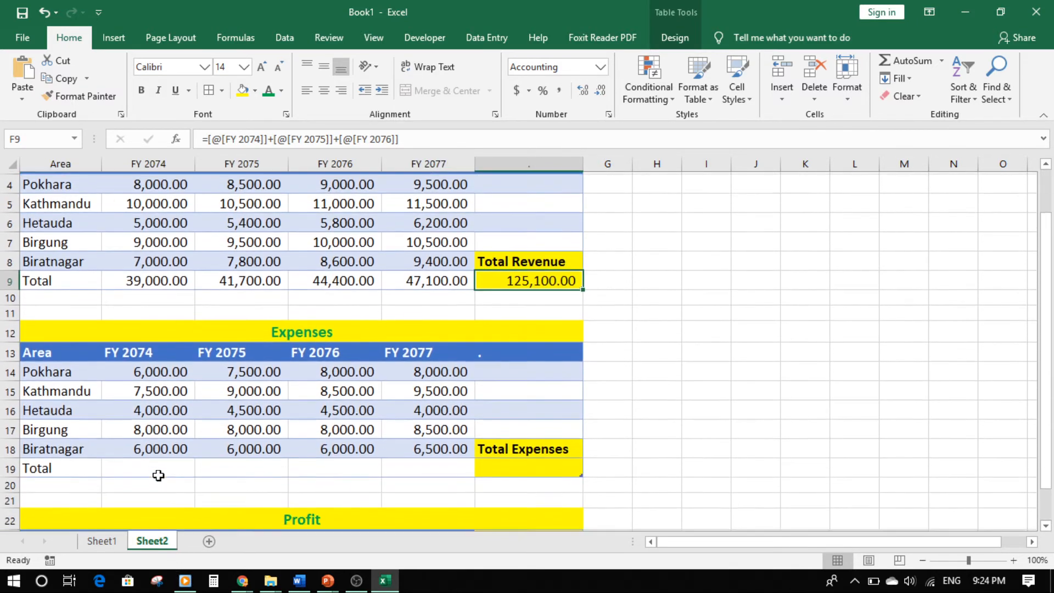
{"action": "left_click", "coordinate": [146, 464]}
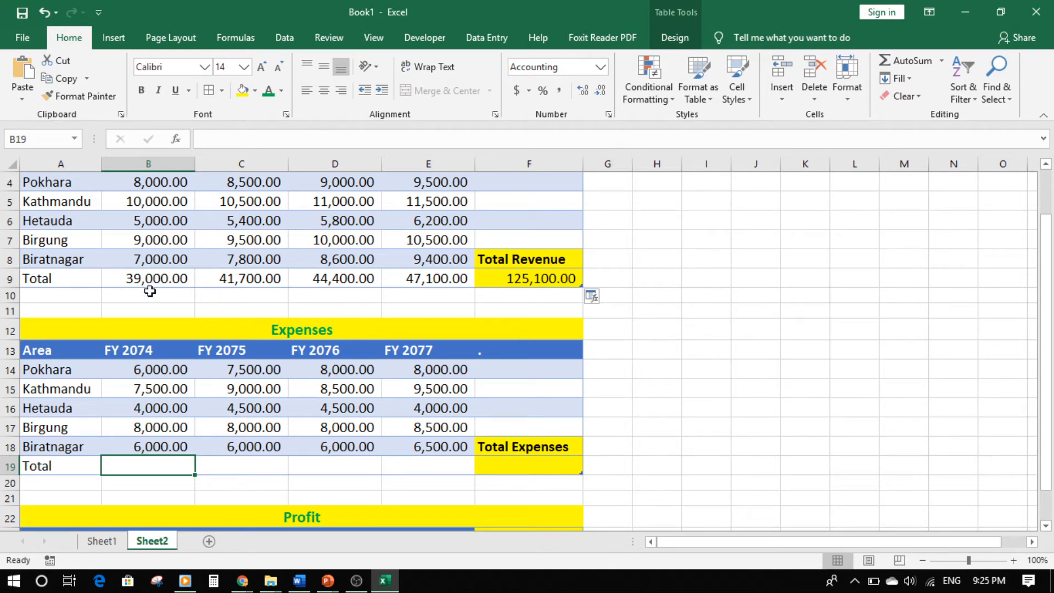
{"action": "left_click_drag", "start_coordinate": [133, 277], "coordinate": [509, 278]}
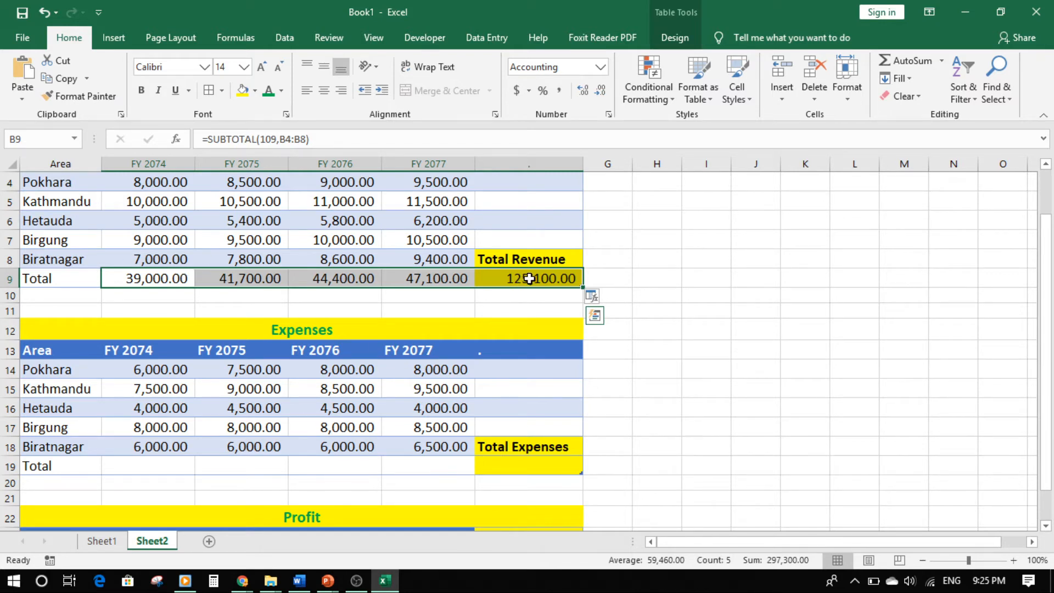
{"action": "key", "text": "ctrl+c"}
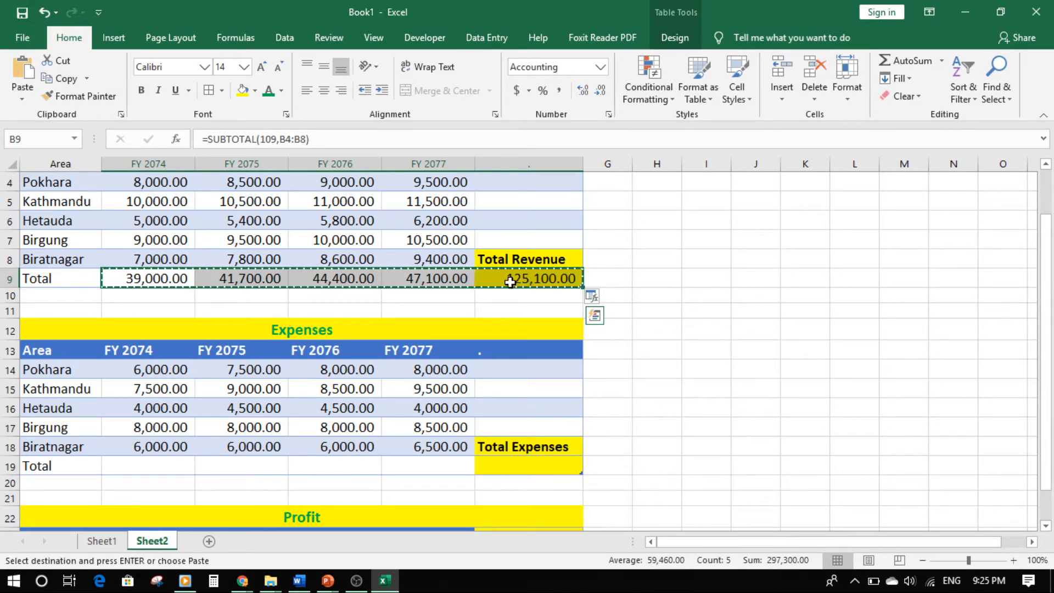
{"action": "left_click", "coordinate": [138, 466]}
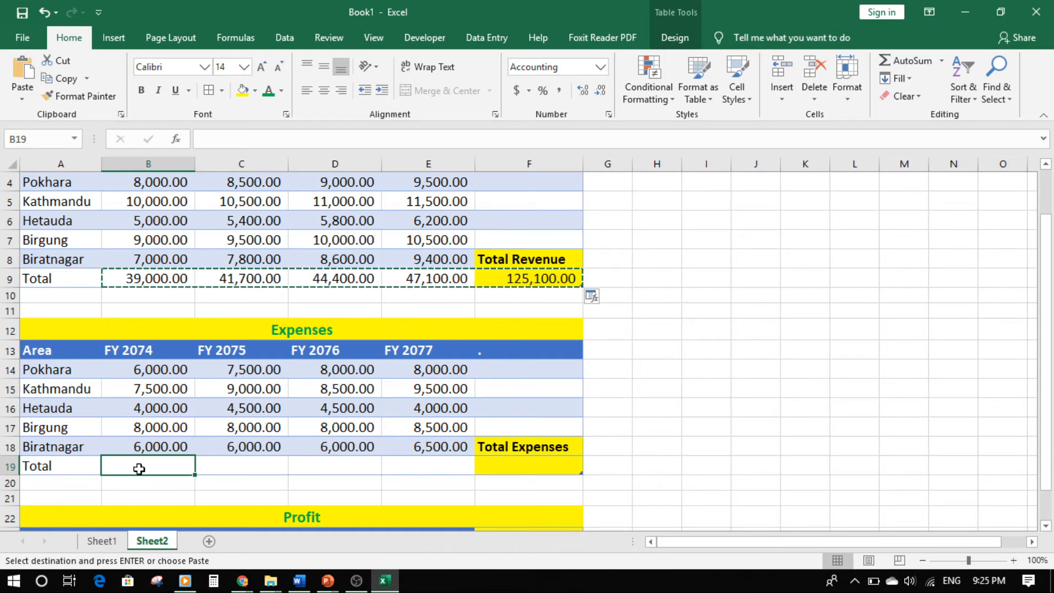
{"action": "key", "text": "ctrl+v"}
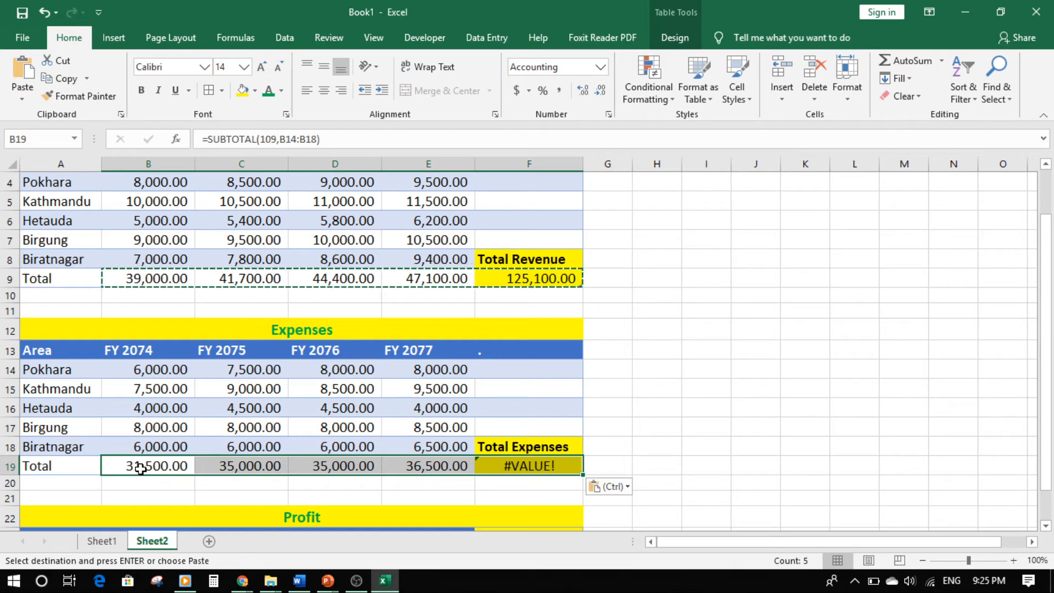
{"action": "left_click", "coordinate": [341, 483]}
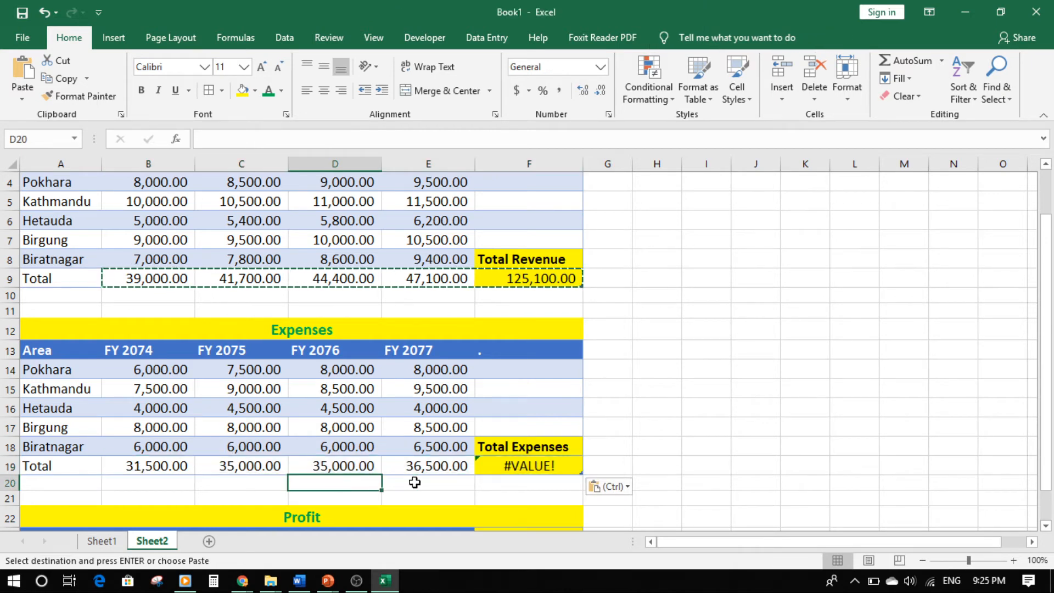
- Check the pasted formulas in F19, B19 and C19 against the FY 2074 and FY 2075 expense figures above
{"action": "left_click", "coordinate": [556, 471]}
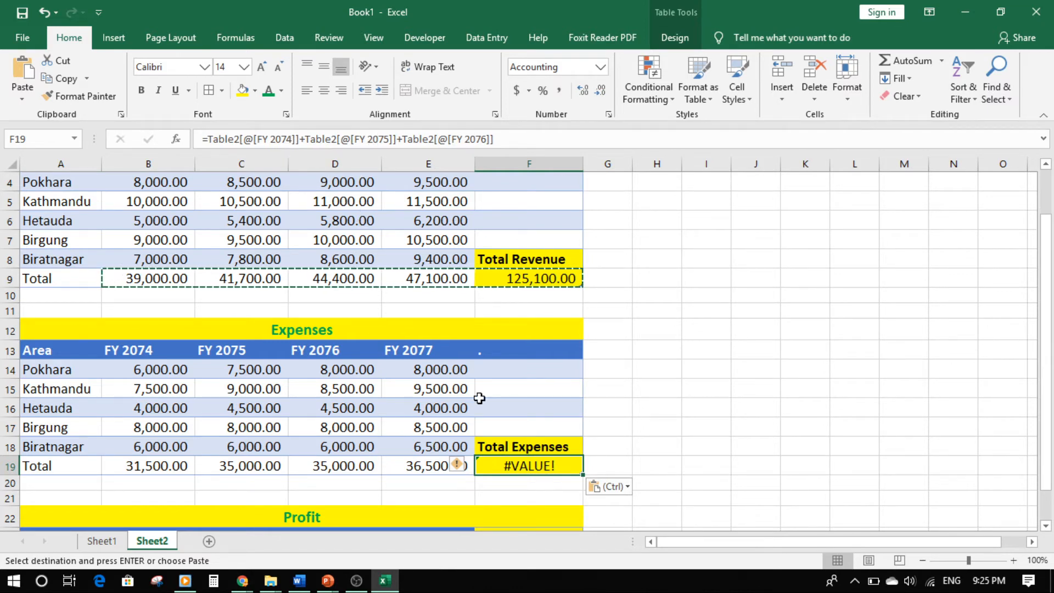
{"action": "left_click", "coordinate": [169, 473]}
{"action": "left_click", "coordinate": [170, 469]}
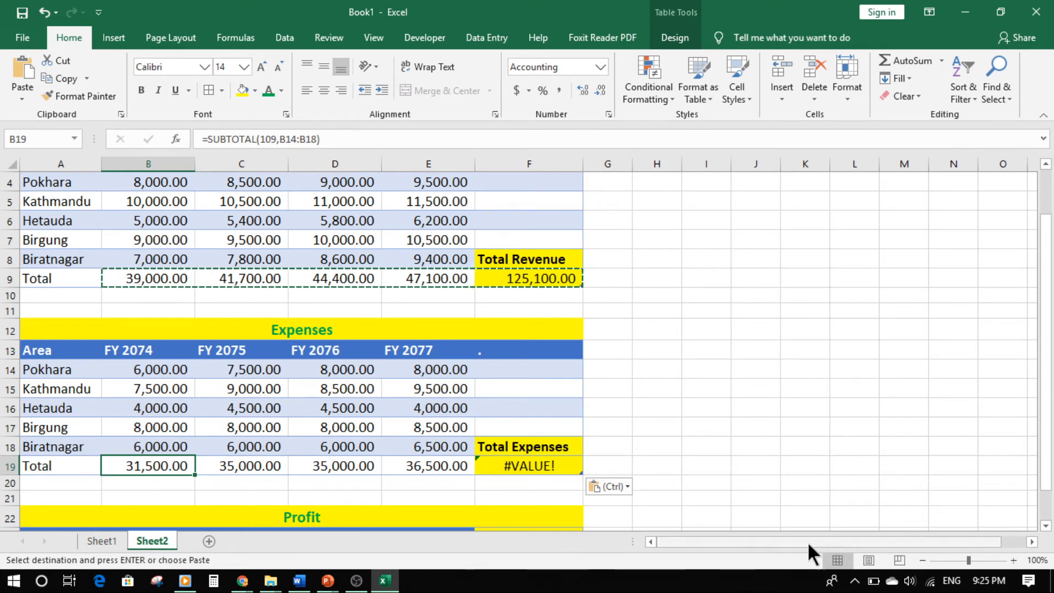
{"action": "left_click_drag", "start_coordinate": [151, 372], "coordinate": [165, 451]}
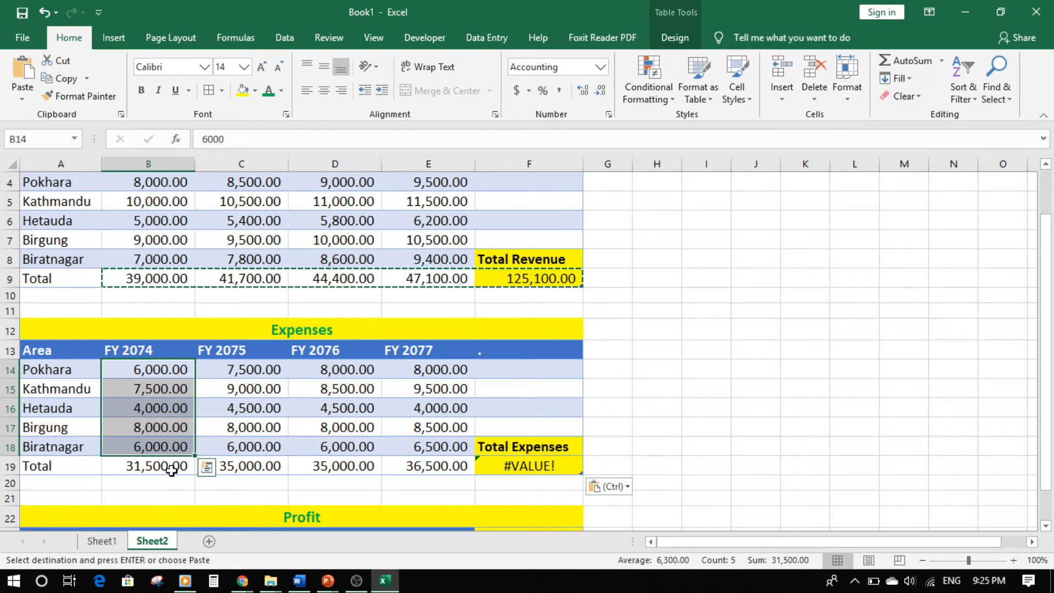
{"action": "left_click", "coordinate": [153, 468]}
{"action": "left_click", "coordinate": [228, 464]}
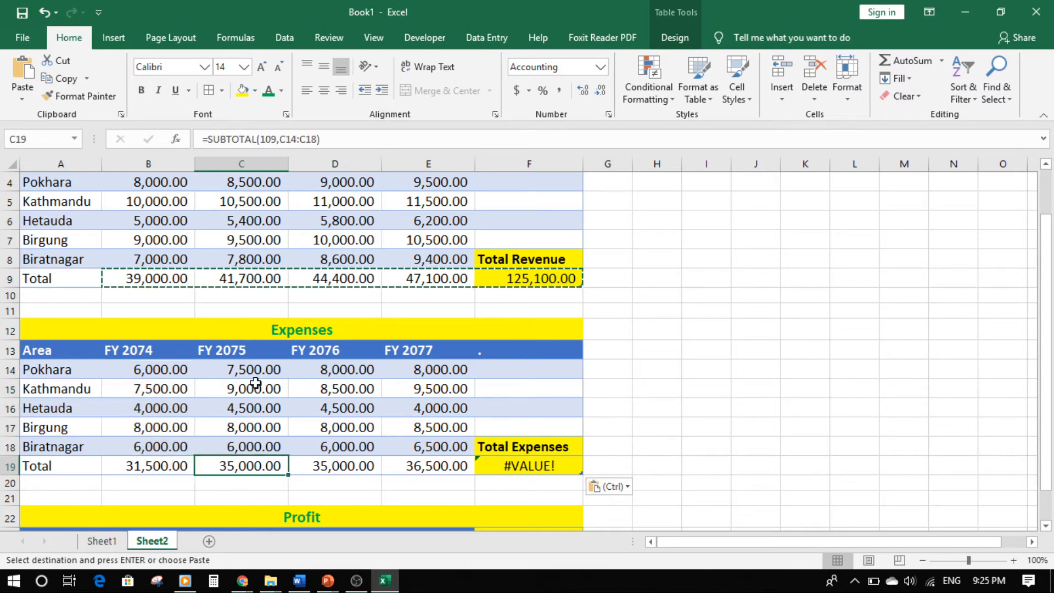
{"action": "left_click_drag", "start_coordinate": [255, 365], "coordinate": [259, 446]}
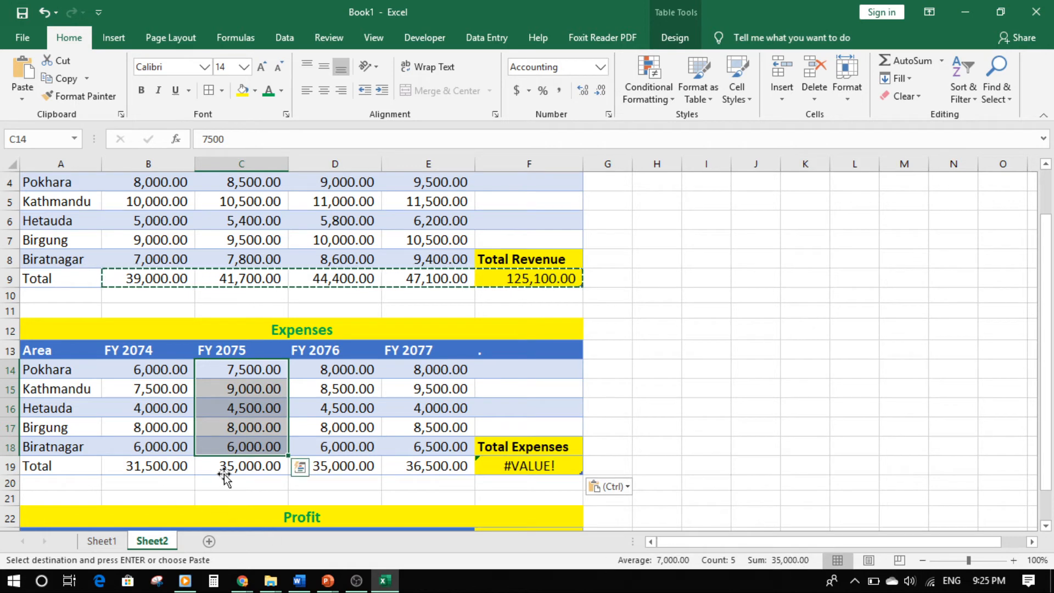
- Replace the Total Expenses formula in F19 with =[@[FY 2074]]+[@[FY 2075]]+[@[FY 2076]]+[@[FY 2077]]
{"action": "left_click", "coordinate": [501, 471]}
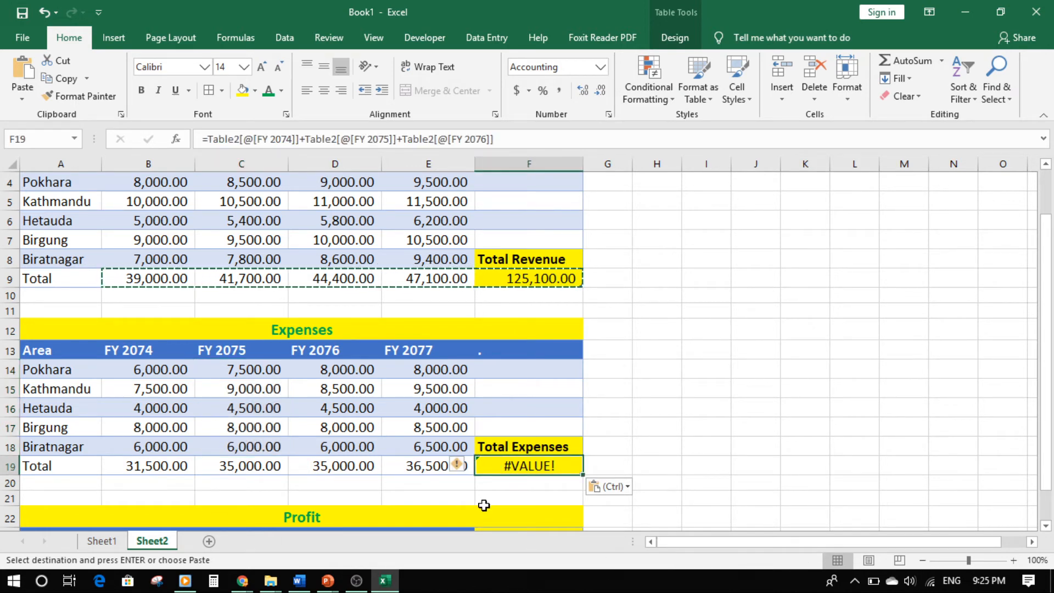
{"action": "type", "text": "="}
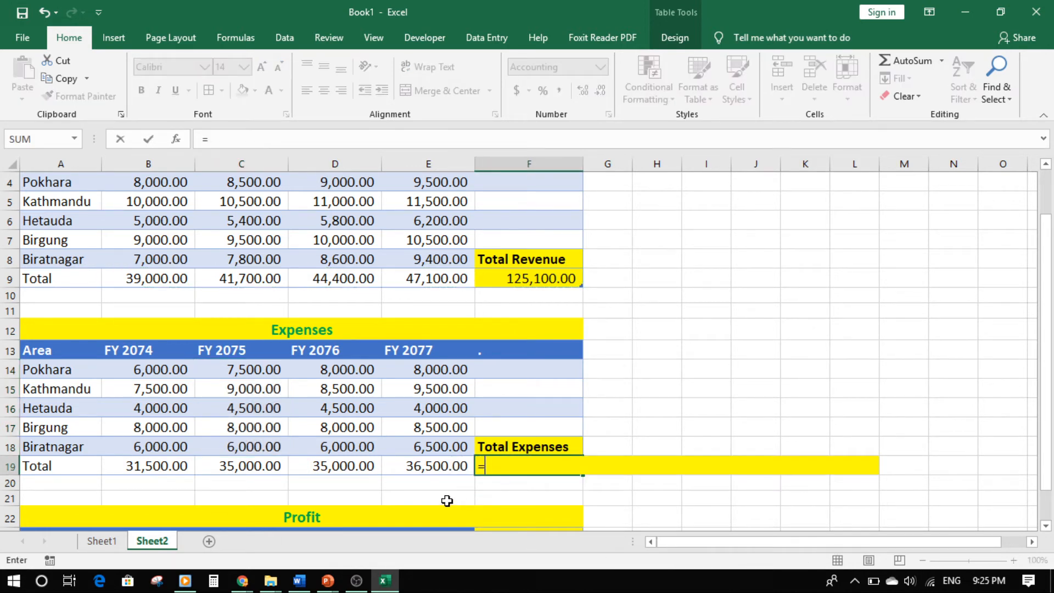
{"action": "left_click", "coordinate": [146, 471]}
{"action": "type", "text": "+"}
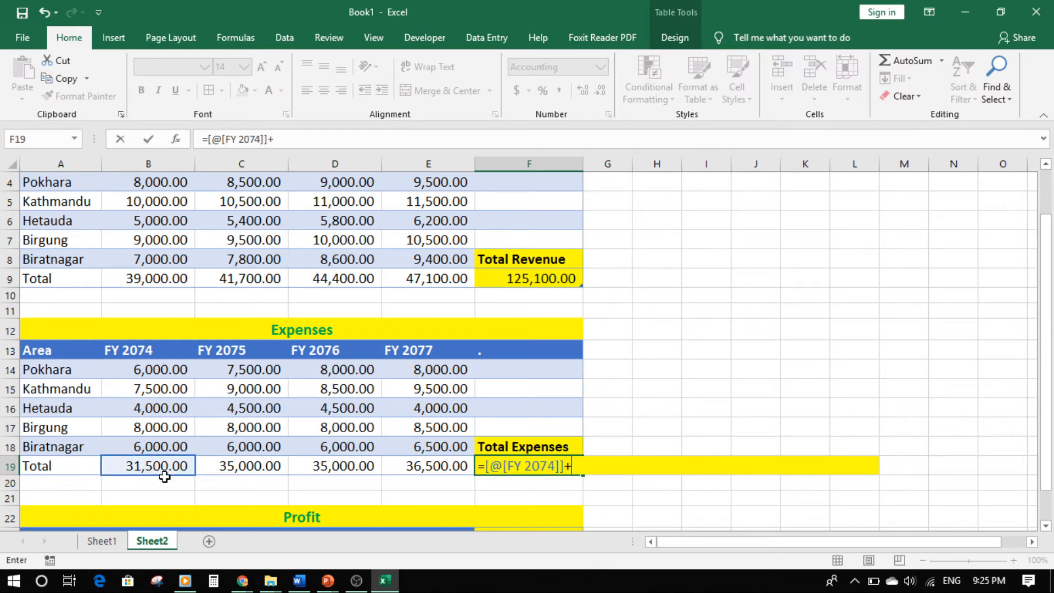
{"action": "left_click", "coordinate": [219, 471]}
{"action": "type", "text": "+"}
{"action": "left_click", "coordinate": [341, 468]}
{"action": "type", "text": "+"}
{"action": "left_click", "coordinate": [432, 468]}
{"action": "key", "text": "Return"}
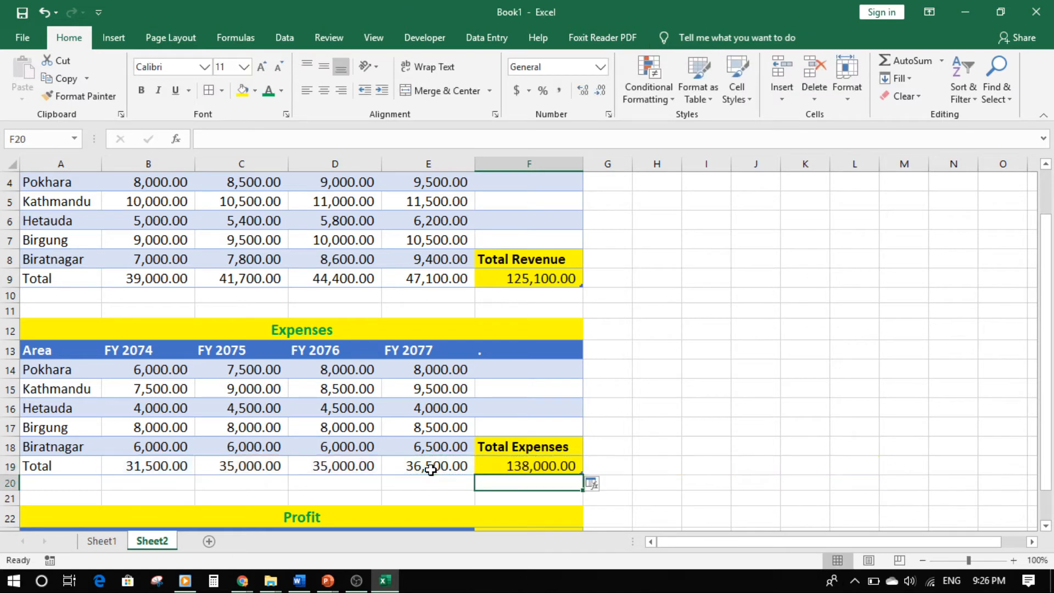
{"action": "left_click", "coordinate": [521, 465]}
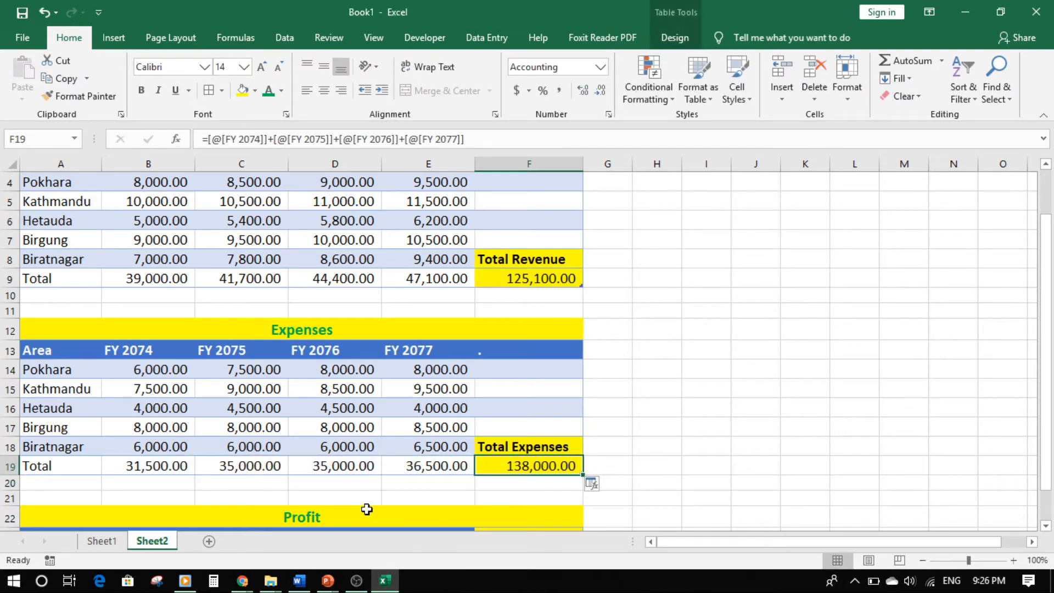
- Calculate the FY 2074 net profit in B24 as =B9-B19 and fill the formula across to E24
{"action": "scroll", "coordinate": [299, 445], "scroll_direction": "down", "scroll_amount": 3}
{"action": "scroll", "coordinate": [299, 447], "scroll_direction": "up", "scroll_amount": 2}
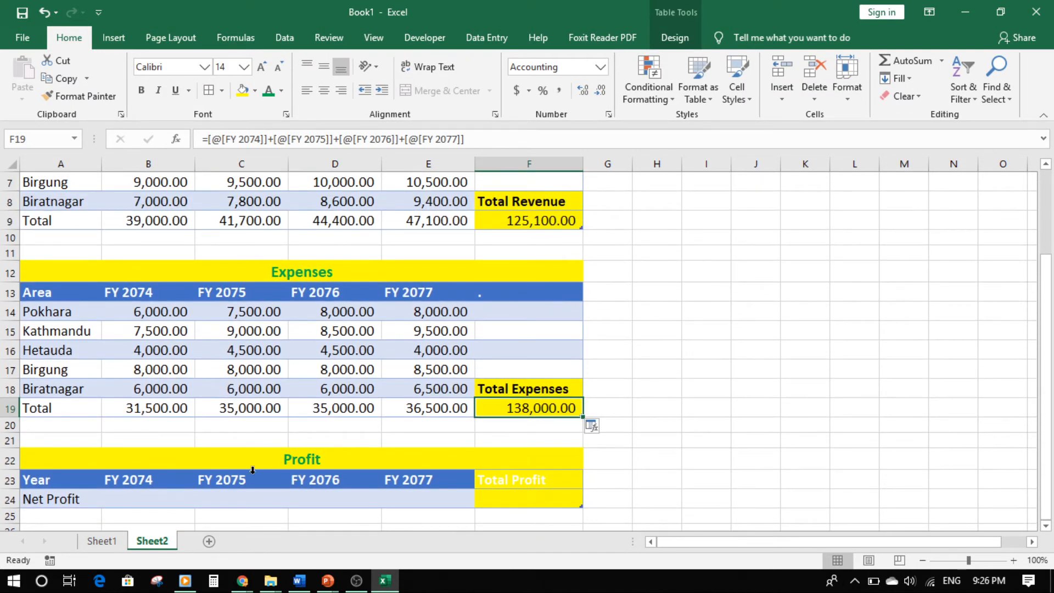
{"action": "left_click", "coordinate": [128, 491]}
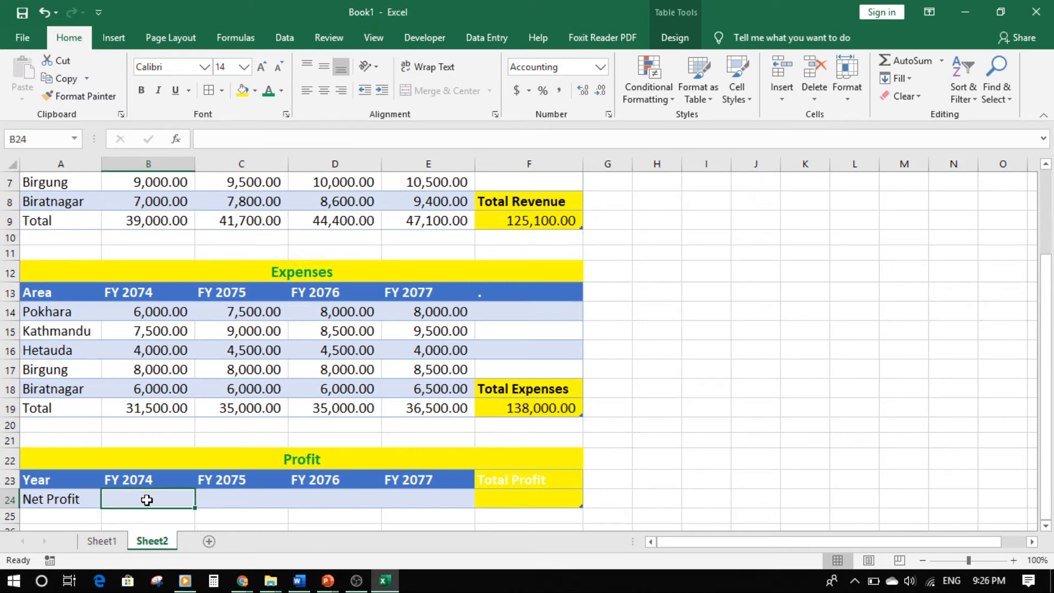
{"action": "type", "text": "="}
{"action": "left_click", "coordinate": [158, 222]}
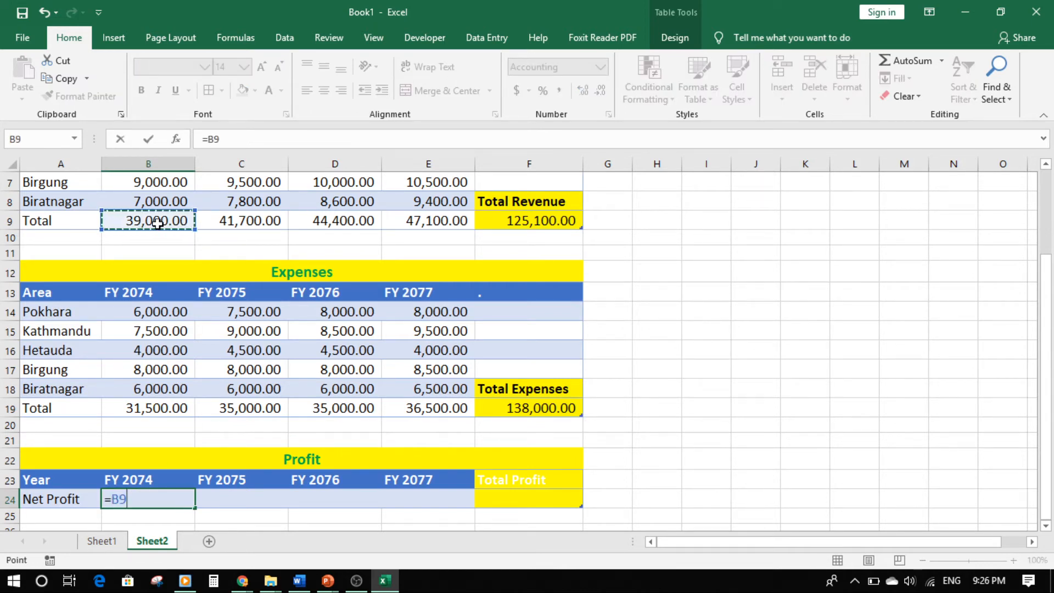
{"action": "type", "text": "-"}
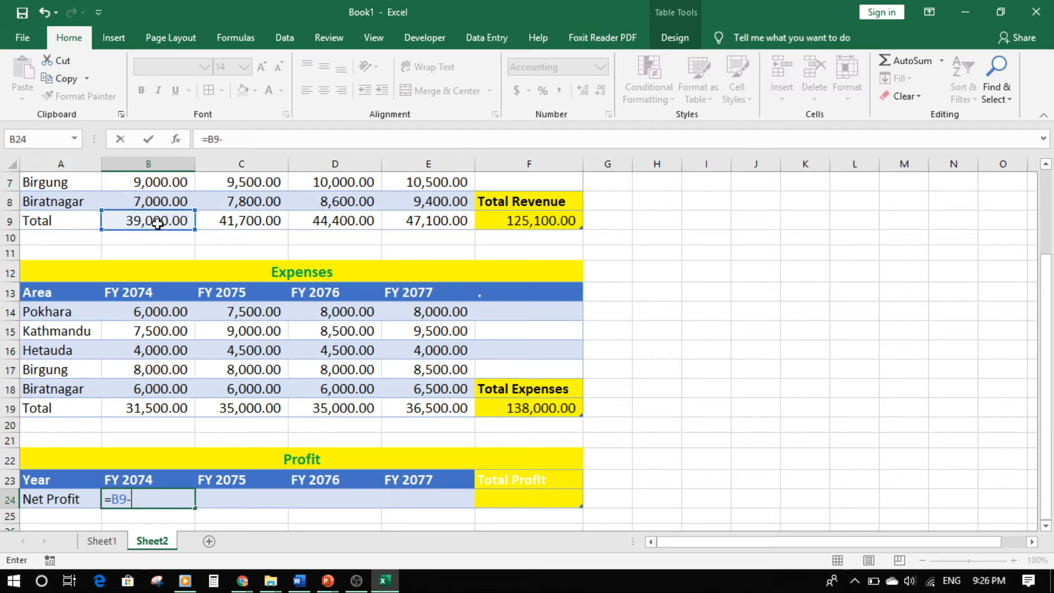
{"action": "left_click", "coordinate": [172, 408]}
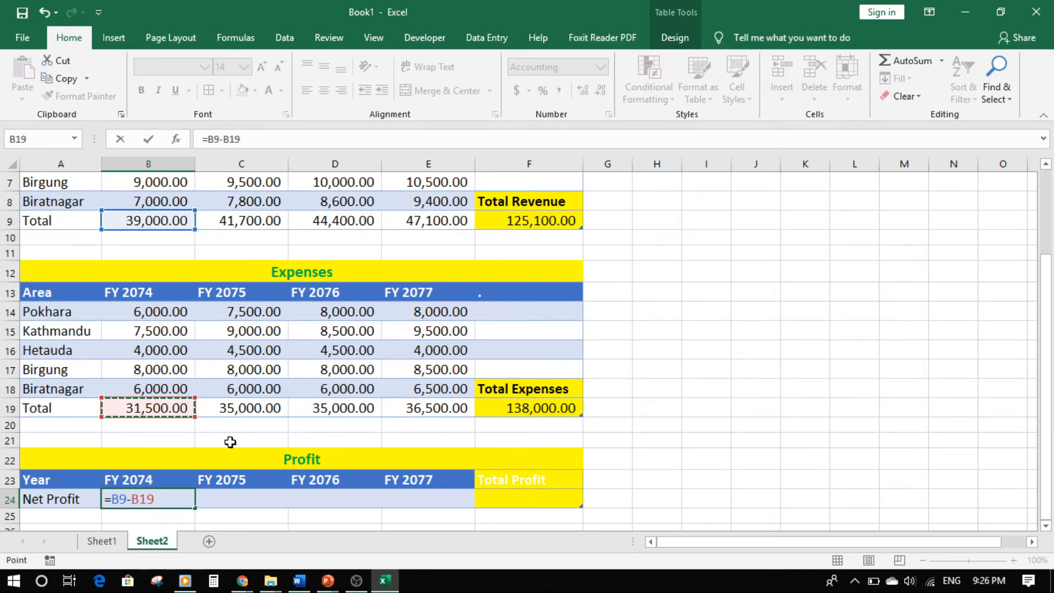
{"action": "key", "text": "Return"}
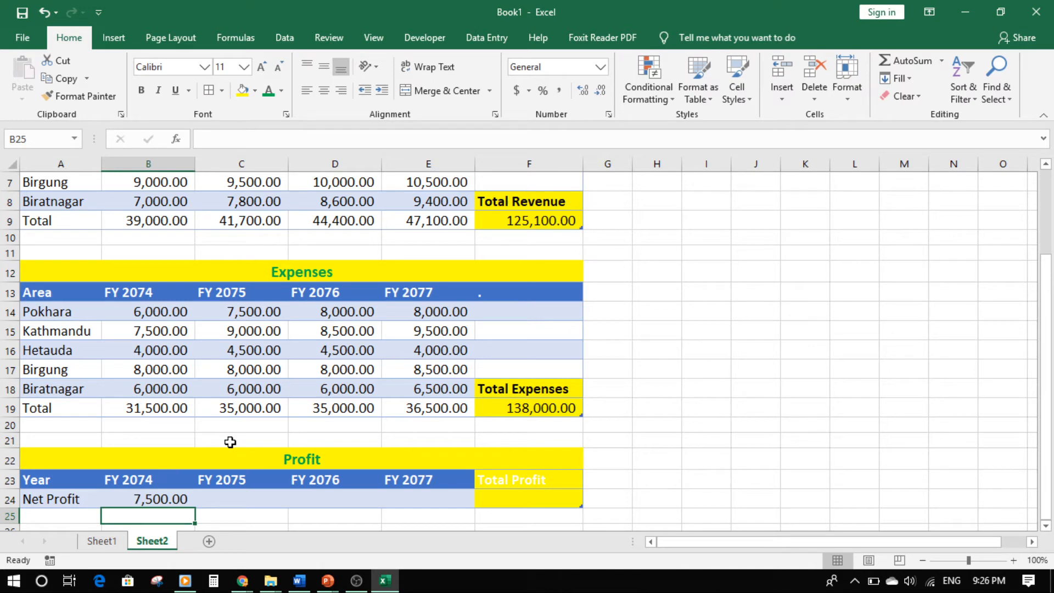
{"action": "left_click", "coordinate": [168, 497]}
{"action": "left_click_drag", "start_coordinate": [196, 510], "coordinate": [426, 507]}
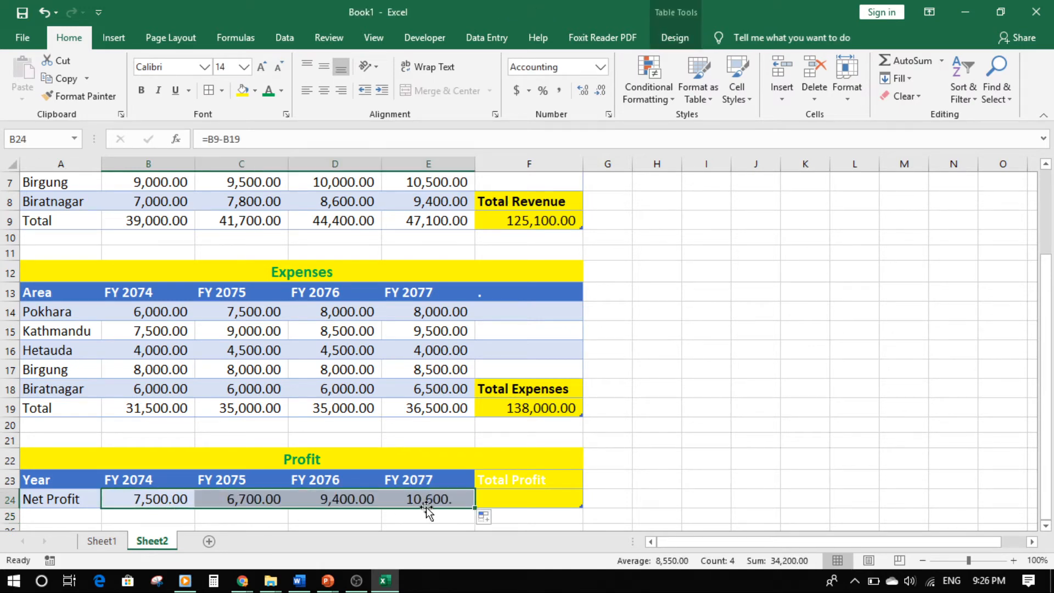
- Try to enter a Total Profit formula in F24 that adds the net profits from FY 2074 to FY 2077
{"action": "left_click", "coordinate": [506, 498]}
{"action": "type", "text": "="}
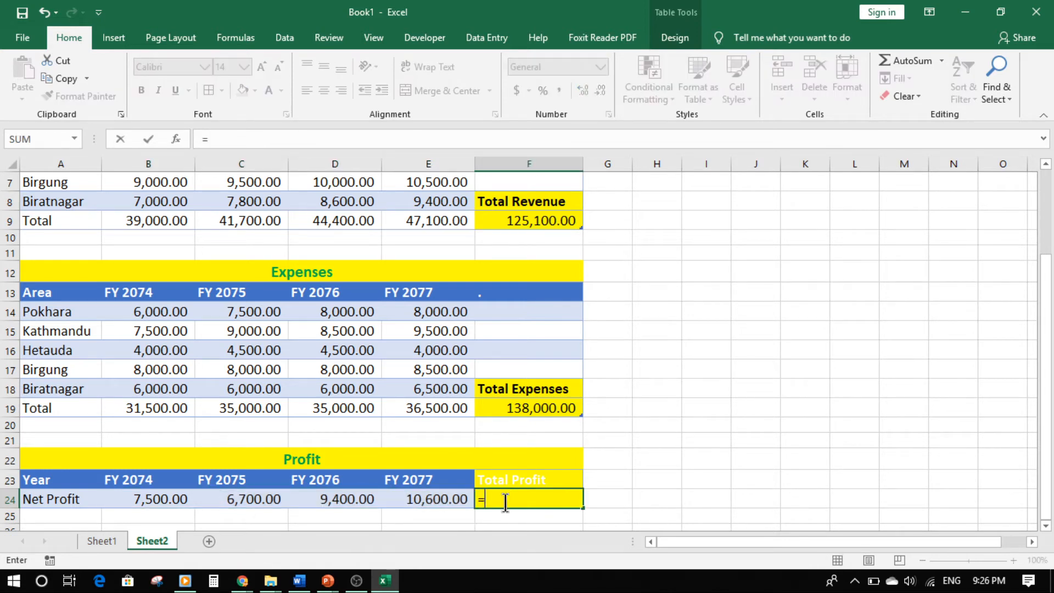
{"action": "left_click", "coordinate": [148, 497]}
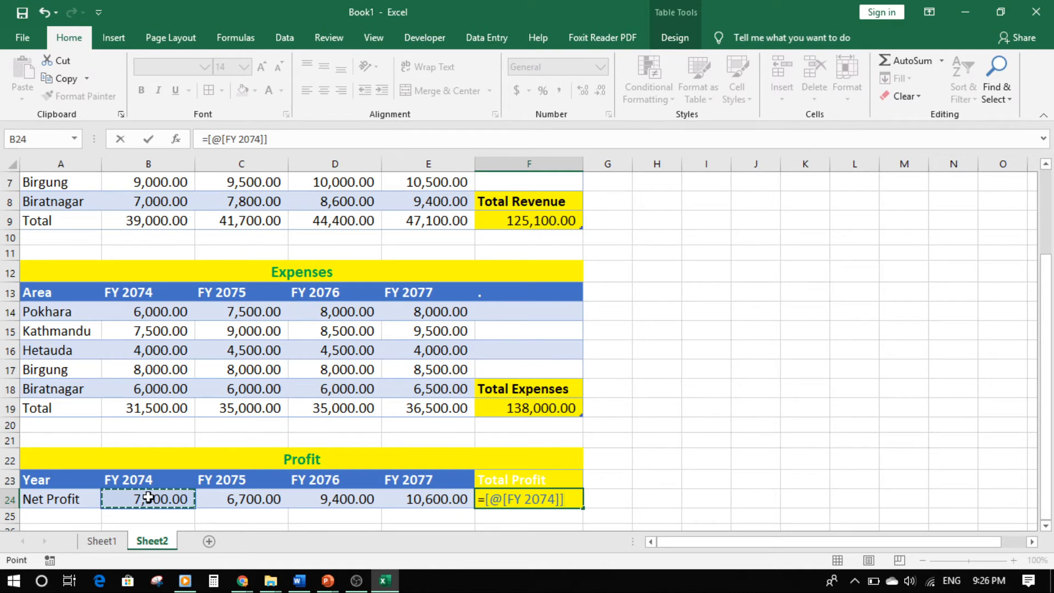
{"action": "key", "text": "F8"}
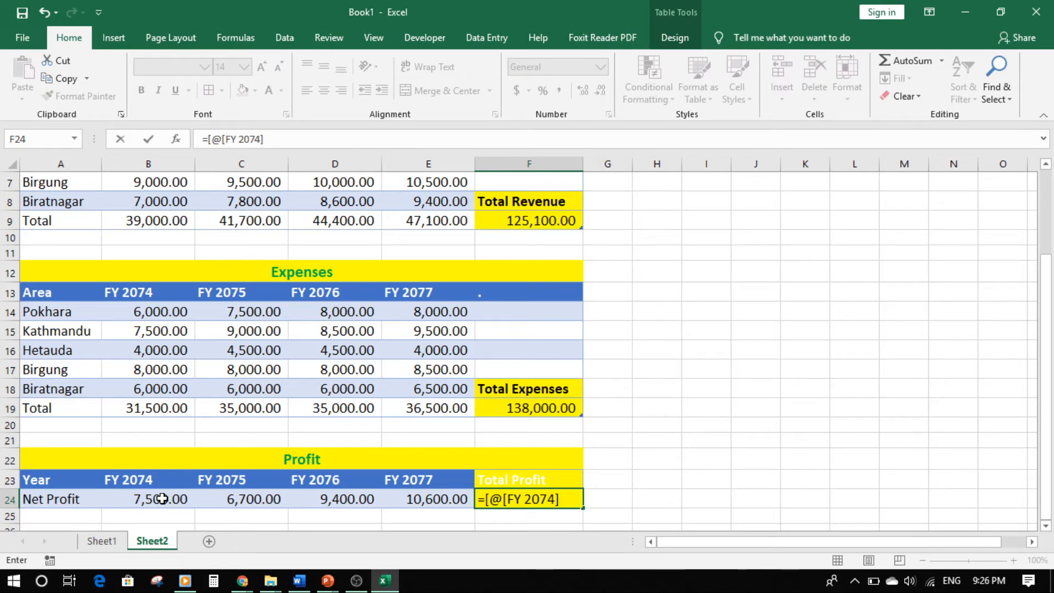
{"action": "left_click", "coordinate": [236, 500]}
{"action": "type", "text": "+"}
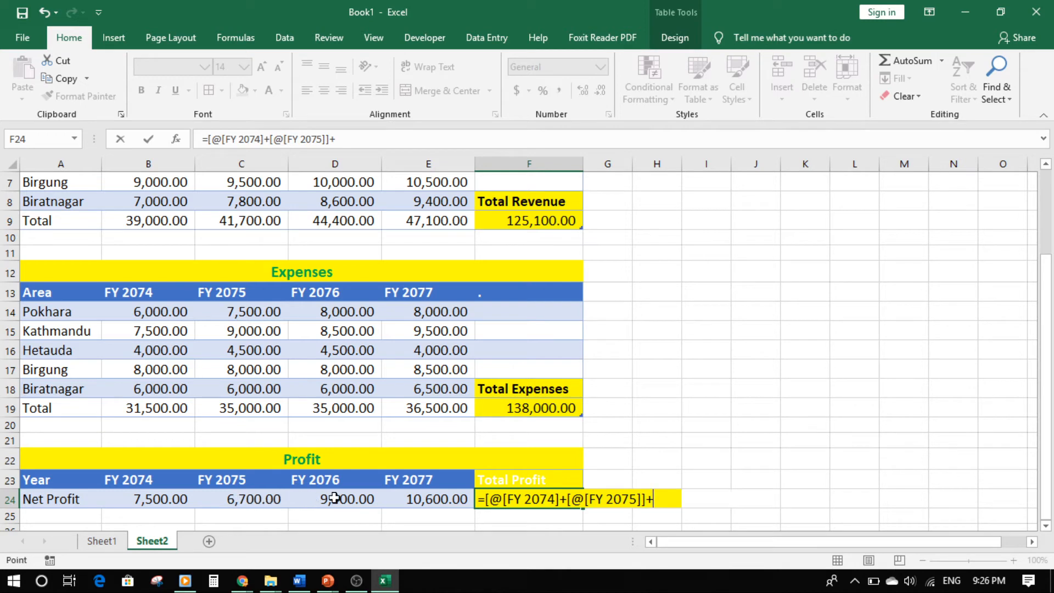
{"action": "left_click", "coordinate": [335, 499]}
{"action": "type", "text": "+"}
{"action": "left_click", "coordinate": [432, 508]}
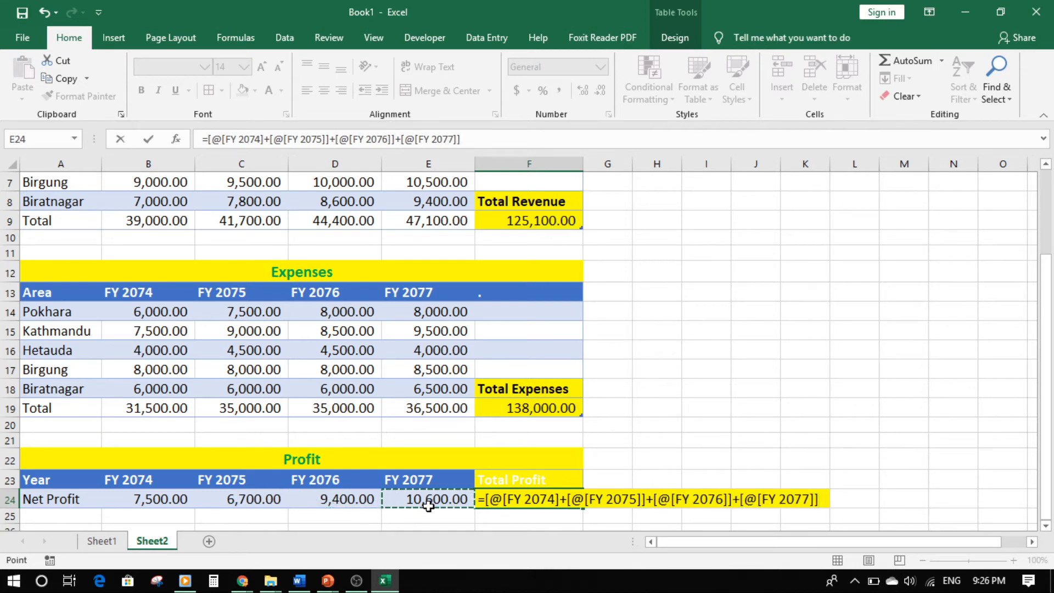
{"action": "key", "text": "Return"}
{"action": "key", "text": "Return"}
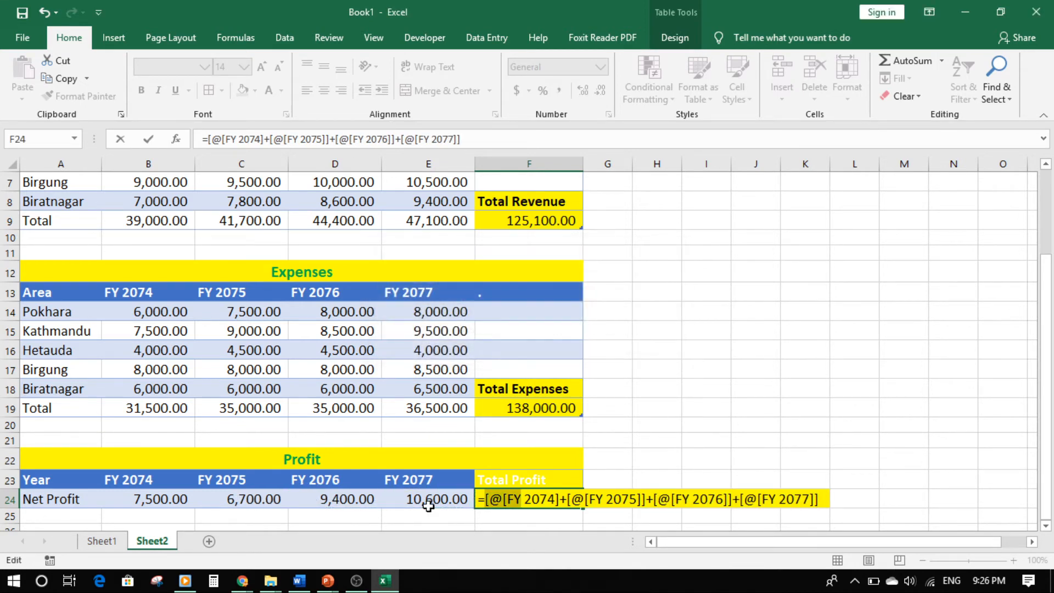
- Try to correct the F24 formula by removing the @ sign from its FY 2074 reference
{"action": "left_click", "coordinate": [503, 510]}
{"action": "key", "text": "BackSpace"}
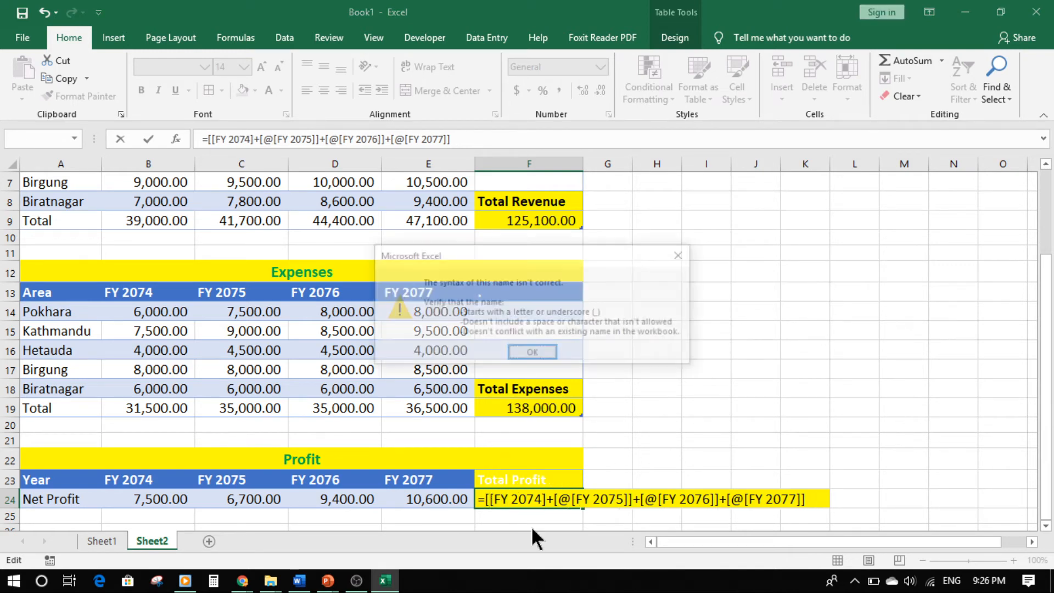
{"action": "key", "text": "Return"}
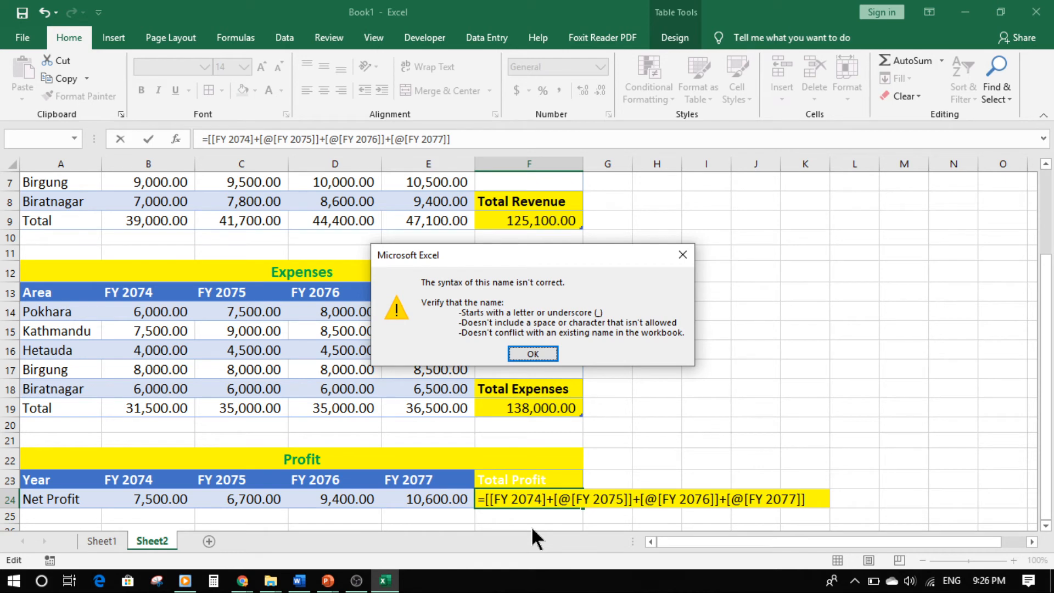
{"action": "key", "text": "Return"}
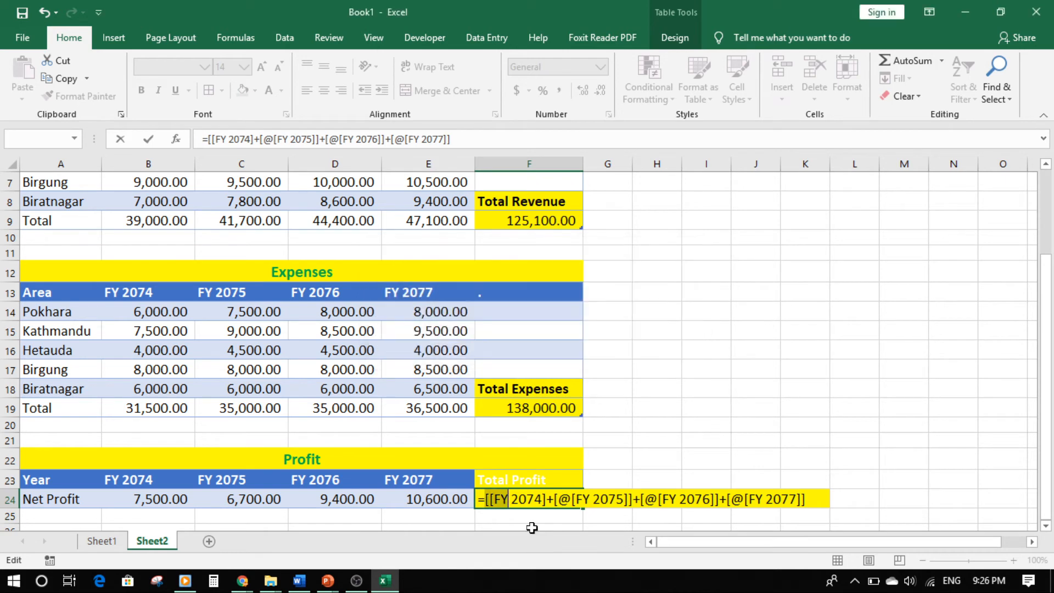
- Try to correct the F24 formula by restoring the @ sign before its FY 2074 reference
{"action": "left_click", "coordinate": [496, 501]}
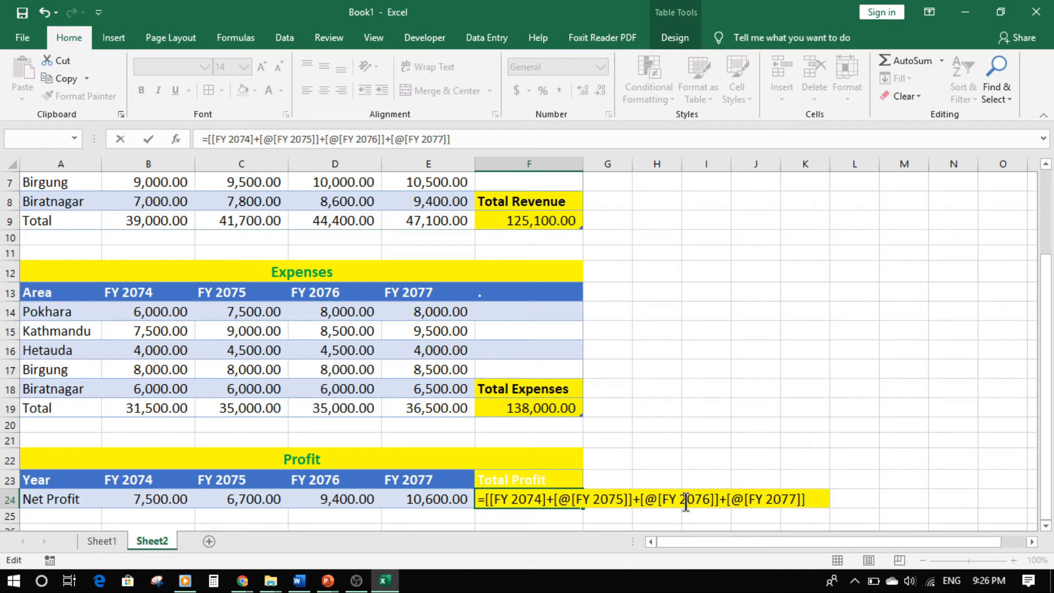
{"action": "type", "text": "@"}
{"action": "left_click", "coordinate": [539, 500]}
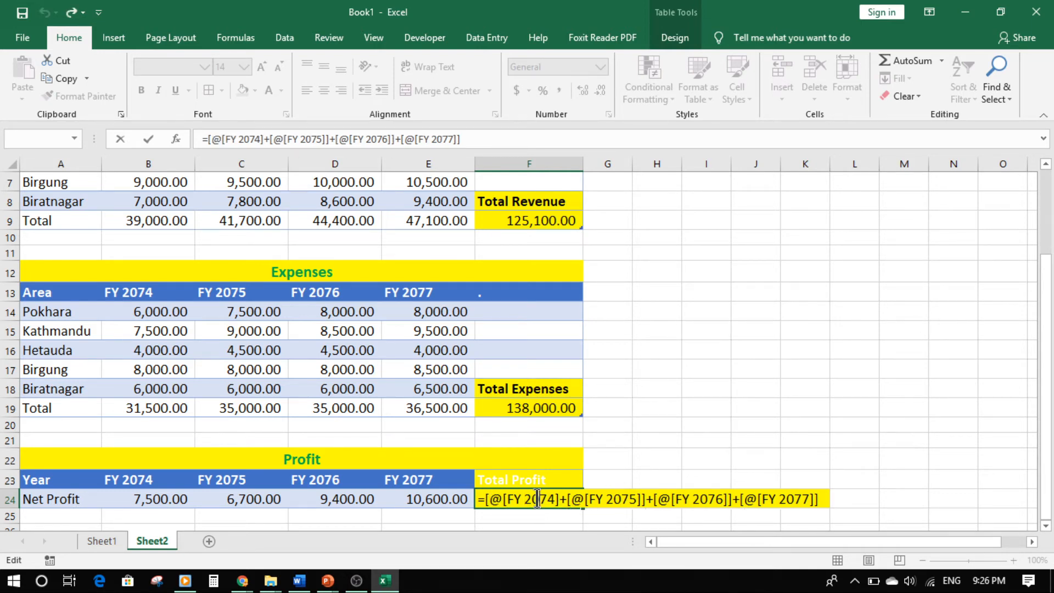
- Replace the Total Profit formula in F24 with =SUM(Table4[@[FY 2074]:[FY 2077]])
{"action": "left_click_drag", "start_coordinate": [468, 138], "coordinate": [191, 124]}
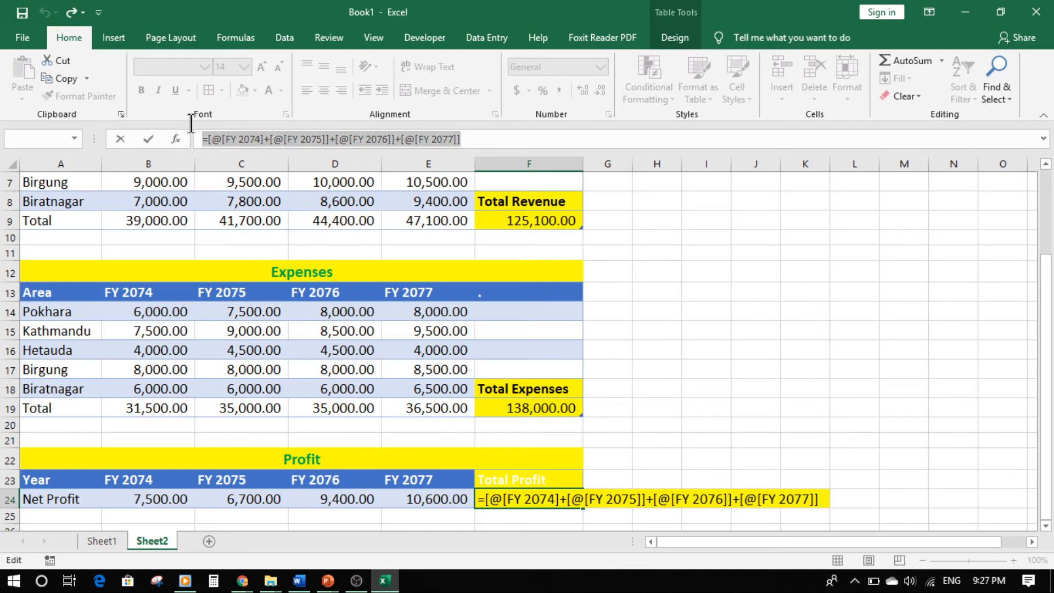
{"action": "key", "text": "BackSpace"}
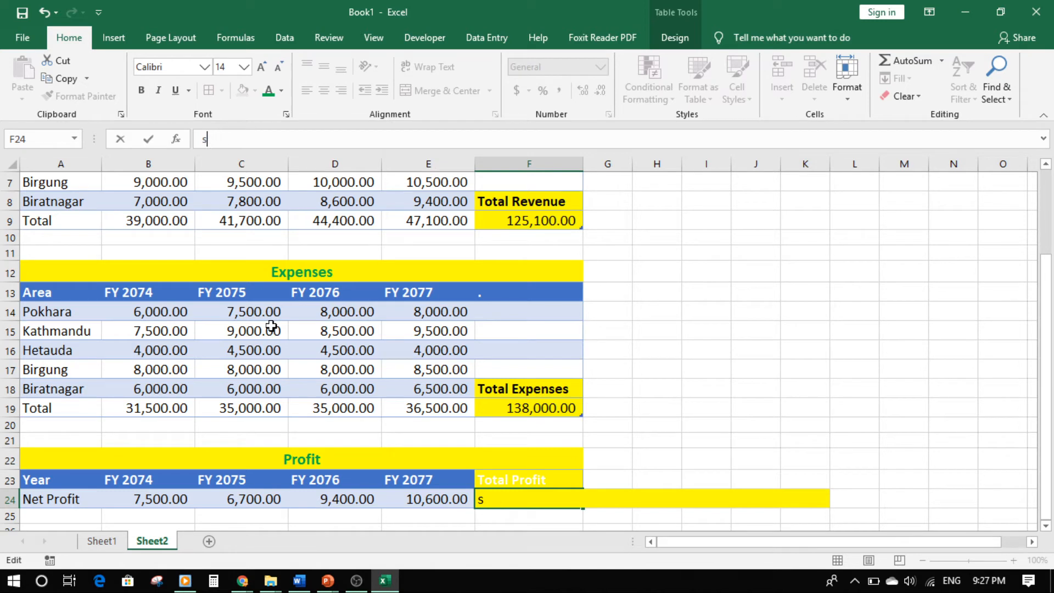
{"action": "type", "text": "=SUM("}
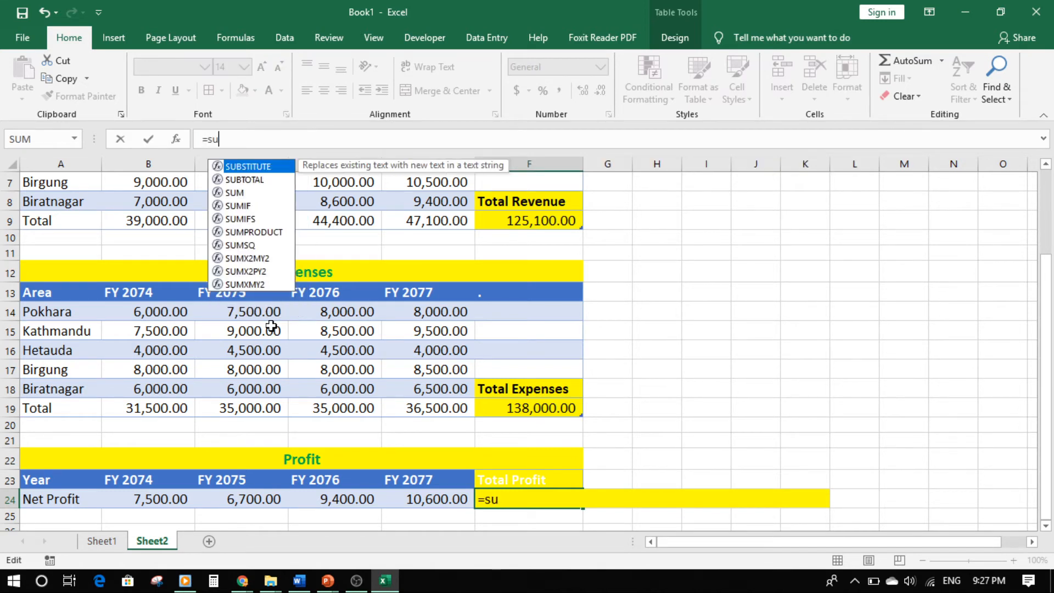
{"action": "left_click_drag", "start_coordinate": [165, 499], "coordinate": [425, 494]}
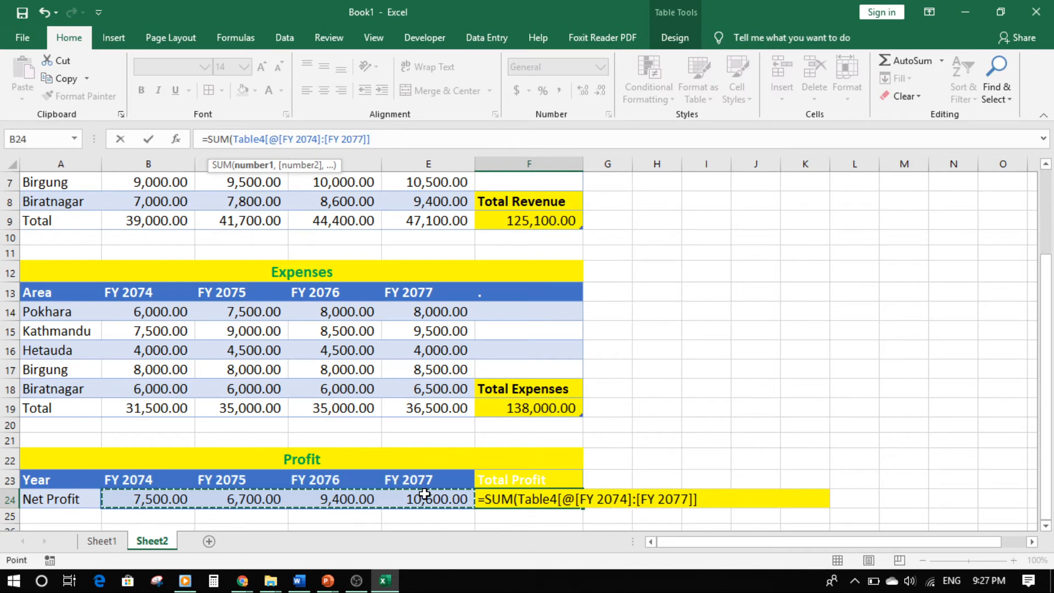
{"action": "key", "text": "Return"}
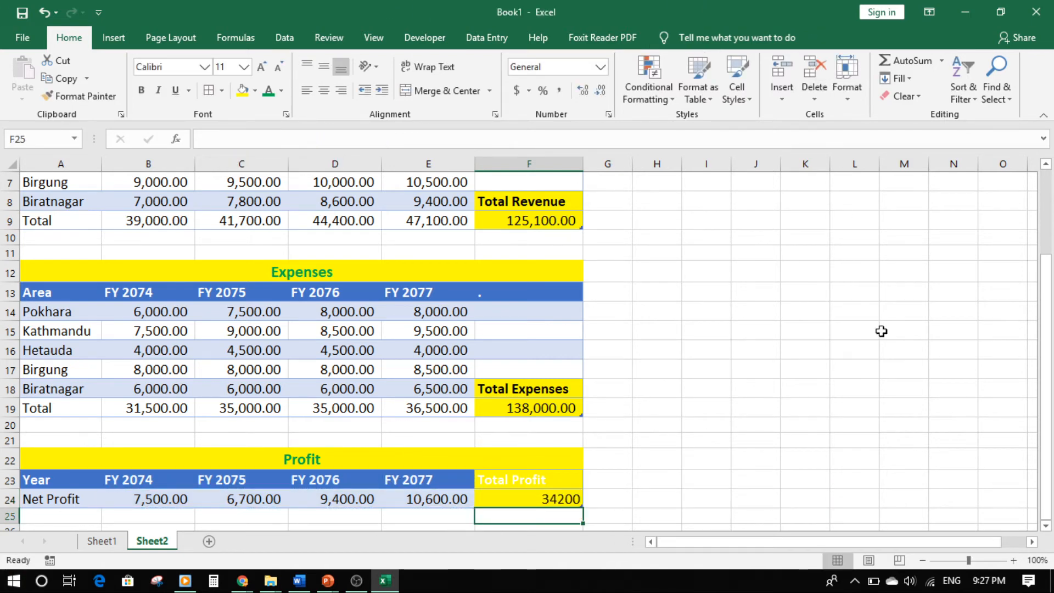
{"action": "left_click", "coordinate": [567, 497]}
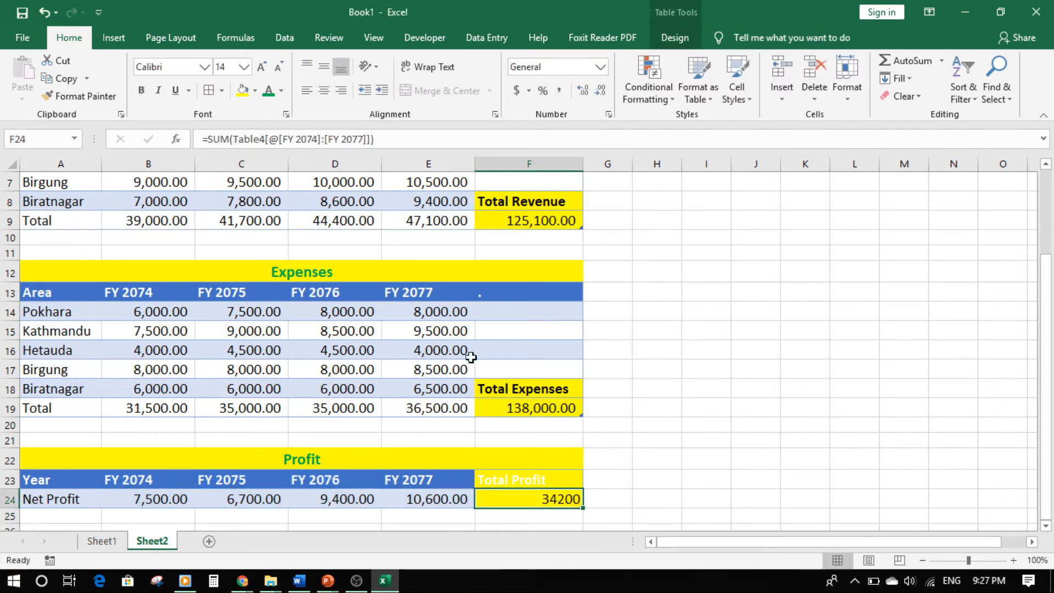
{"action": "scroll", "coordinate": [477, 355], "scroll_direction": "up", "scroll_amount": 2}
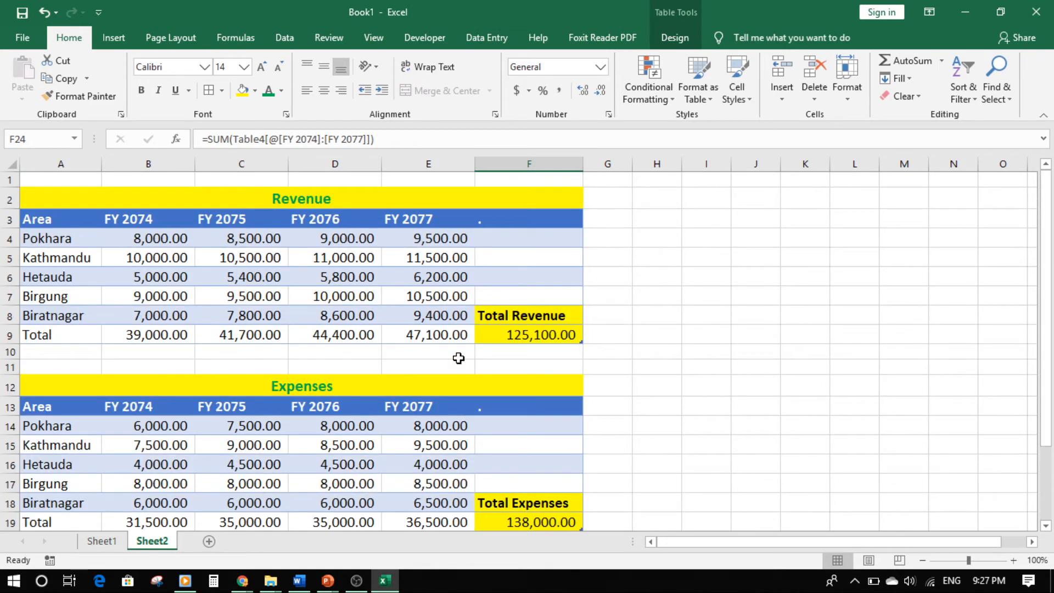
{"action": "scroll", "coordinate": [459, 358], "scroll_direction": "down", "scroll_amount": 2}
{"action": "scroll", "coordinate": [458, 358], "scroll_direction": "up", "scroll_amount": 2}
{"action": "scroll", "coordinate": [443, 430], "scroll_direction": "down", "scroll_amount": 2}
{"action": "left_click", "coordinate": [516, 409]}
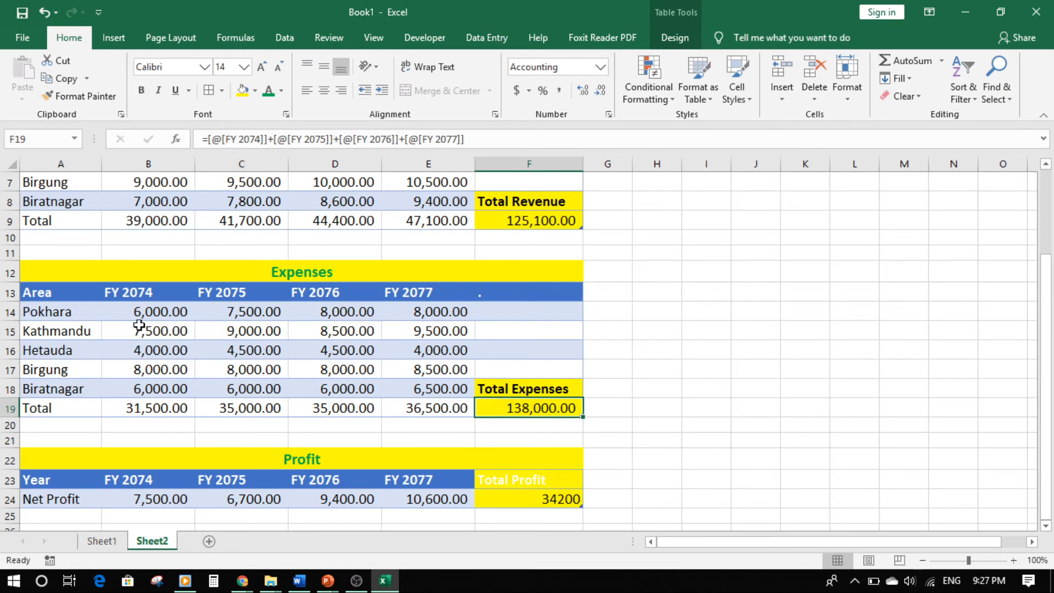
- Copy the Expenses table A13:F19 and paste it as values only, starting at H13
{"action": "mouse_move", "coordinate": [33, 297]}
{"action": "left_mouse_down"}
{"action": "mouse_move", "coordinate": [182, 334]}
{"action": "mouse_move", "coordinate": [228, 412]}
{"action": "left_mouse_up"}
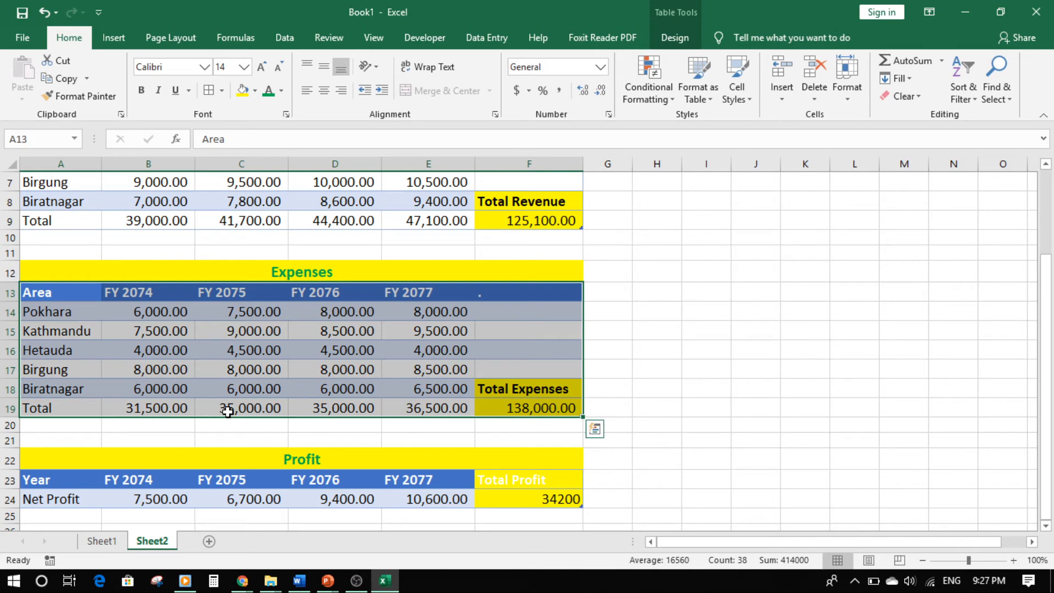
{"action": "key", "text": "ctrl+c"}
{"action": "left_click", "coordinate": [662, 291]}
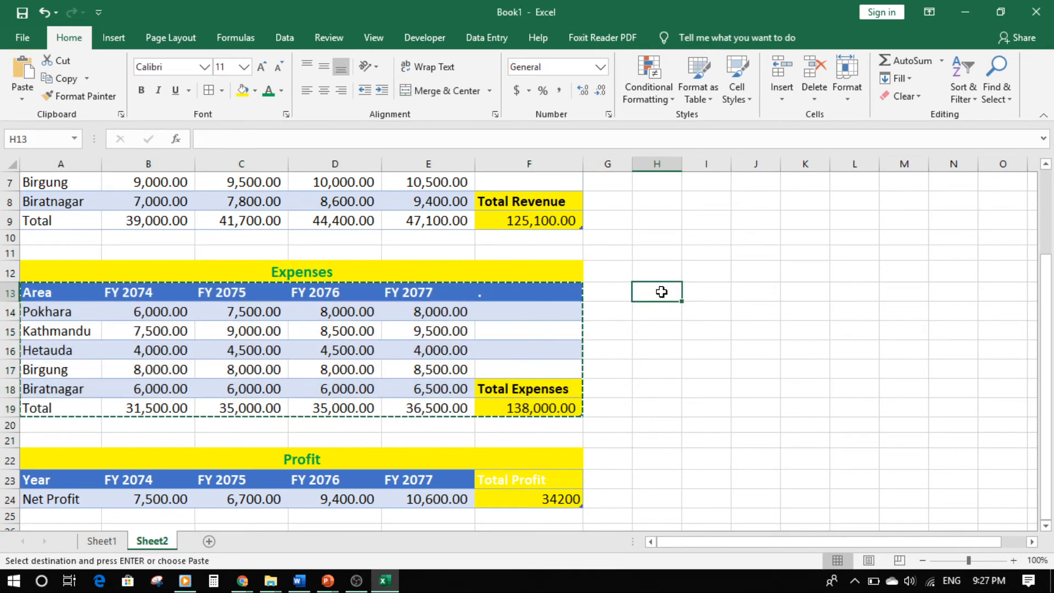
{"action": "right_click", "coordinate": [662, 291]}
{"action": "left_click", "coordinate": [721, 286]}
{"action": "left_click", "coordinate": [706, 440]}
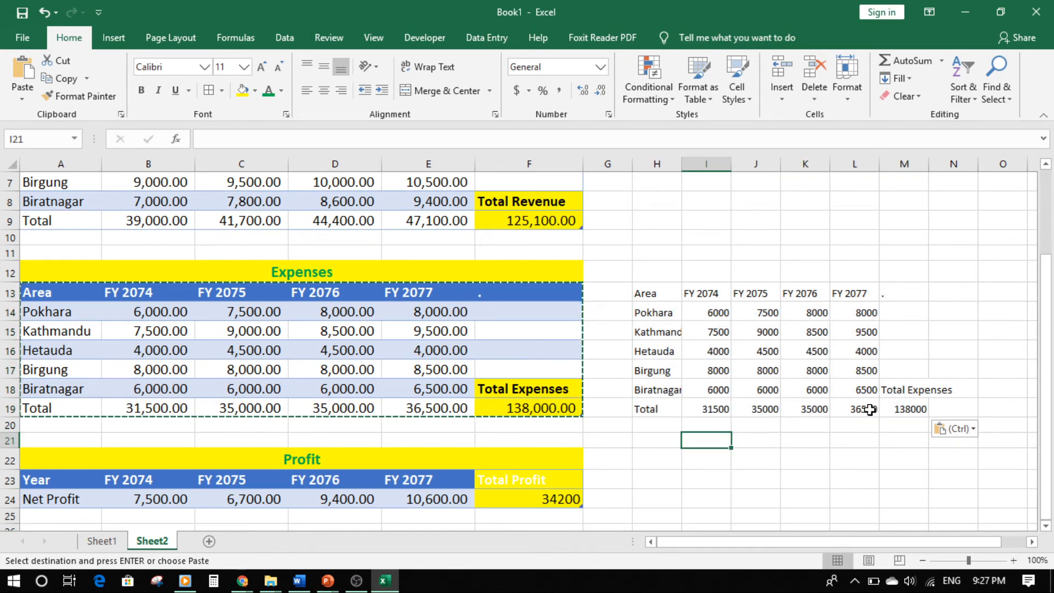
- Clear the pasted totals from I19:M19
{"action": "left_click_drag", "start_coordinate": [716, 409], "coordinate": [900, 415]}
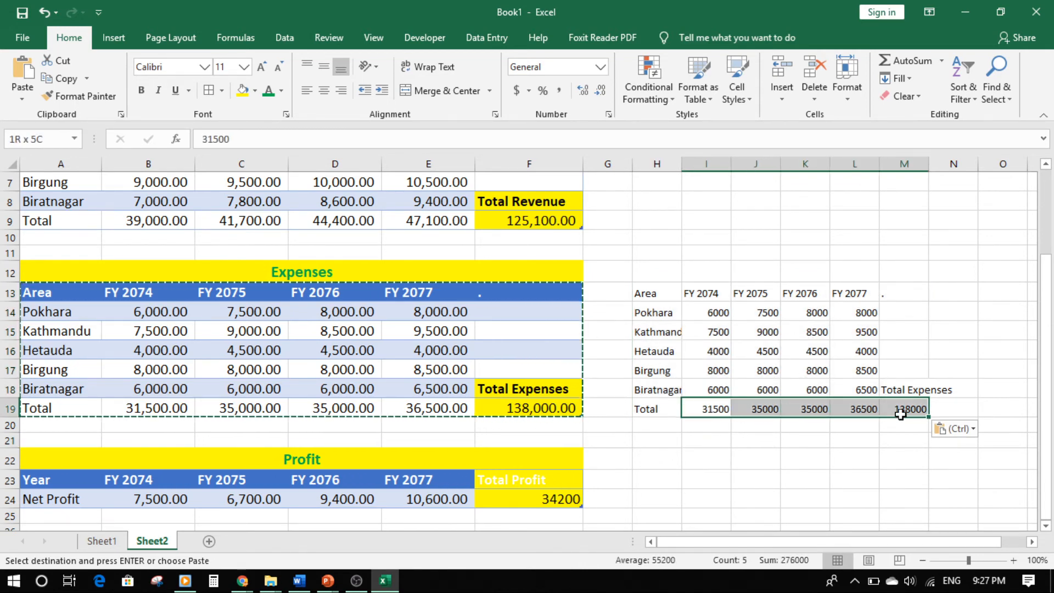
{"action": "key", "text": "Delete"}
{"action": "left_click", "coordinate": [806, 439]}
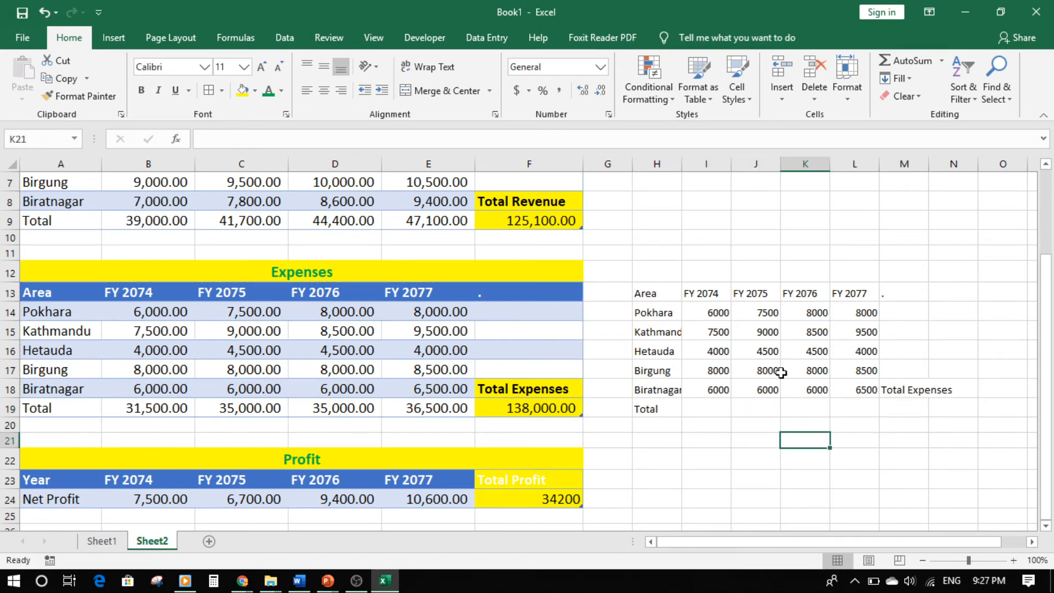
- Format the pasted table H13:M19 in Times New Roman, size 14
{"action": "left_click_drag", "start_coordinate": [652, 295], "coordinate": [917, 405]}
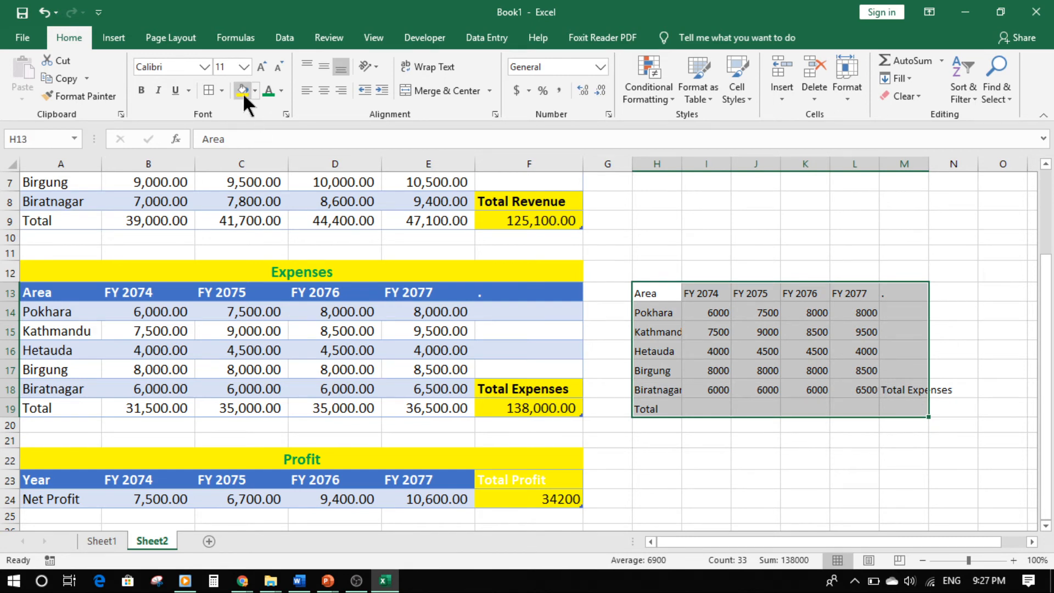
{"action": "left_click", "coordinate": [179, 66]}
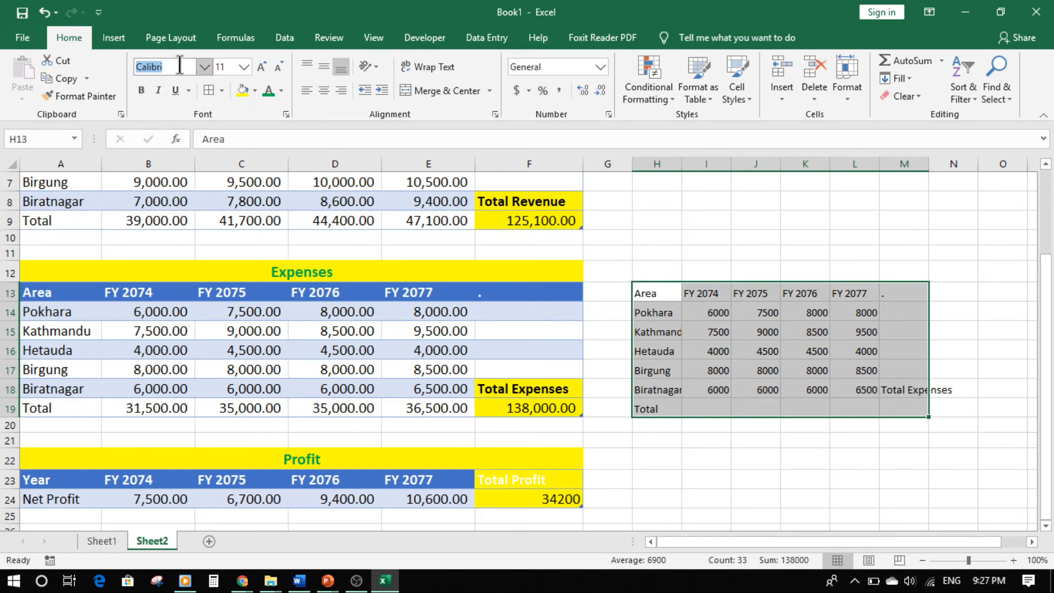
{"action": "type", "text": "Times New Roman"}
{"action": "key", "text": "Tab"}
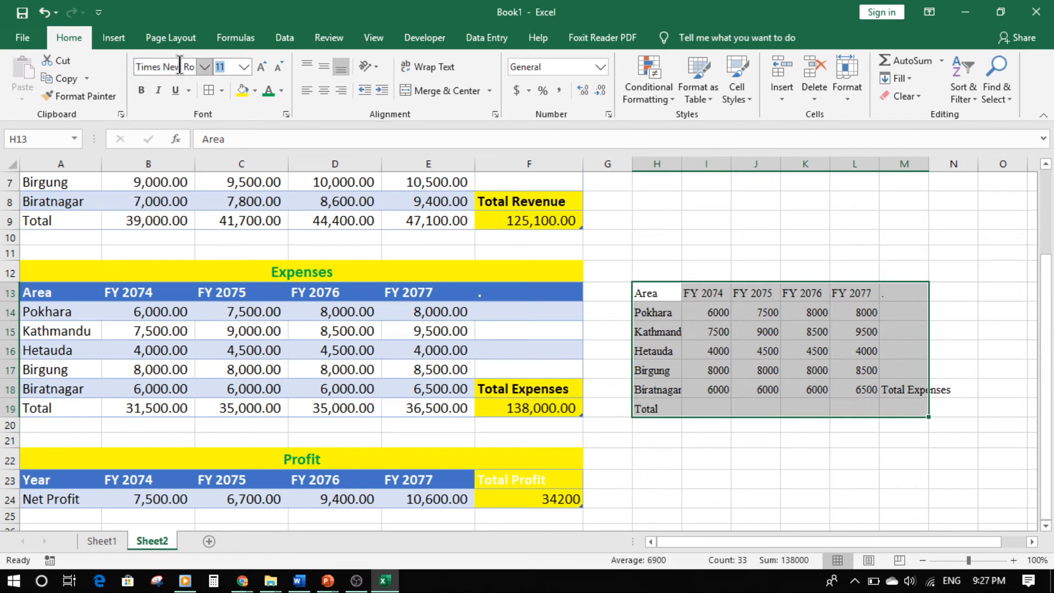
{"action": "type", "text": "14"}
{"action": "key", "text": "Return"}
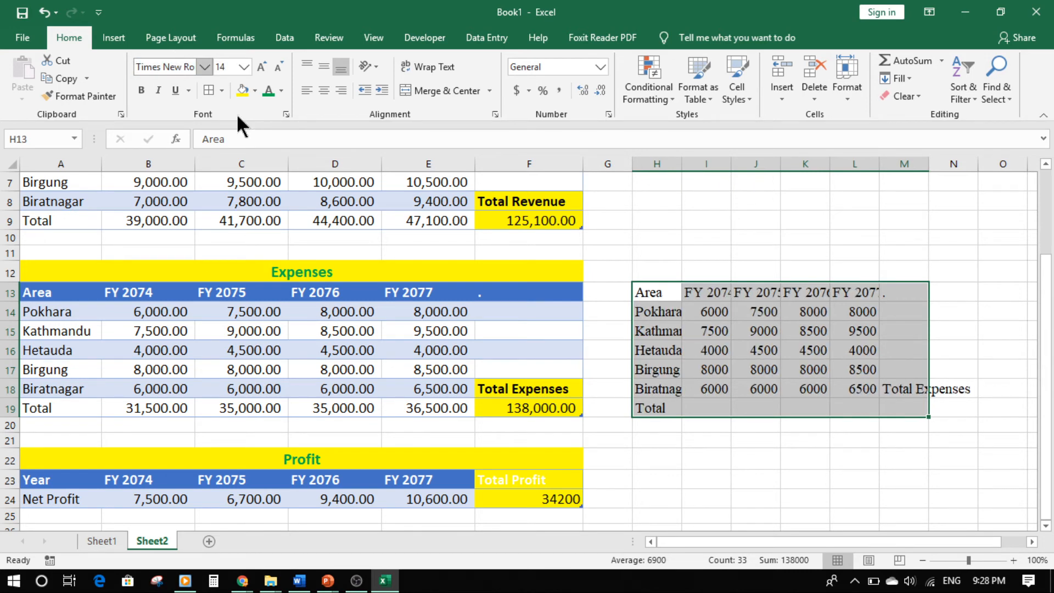
- Autofit the widths of columns H through M to their contents
{"action": "left_click_drag", "start_coordinate": [667, 164], "coordinate": [928, 164]}
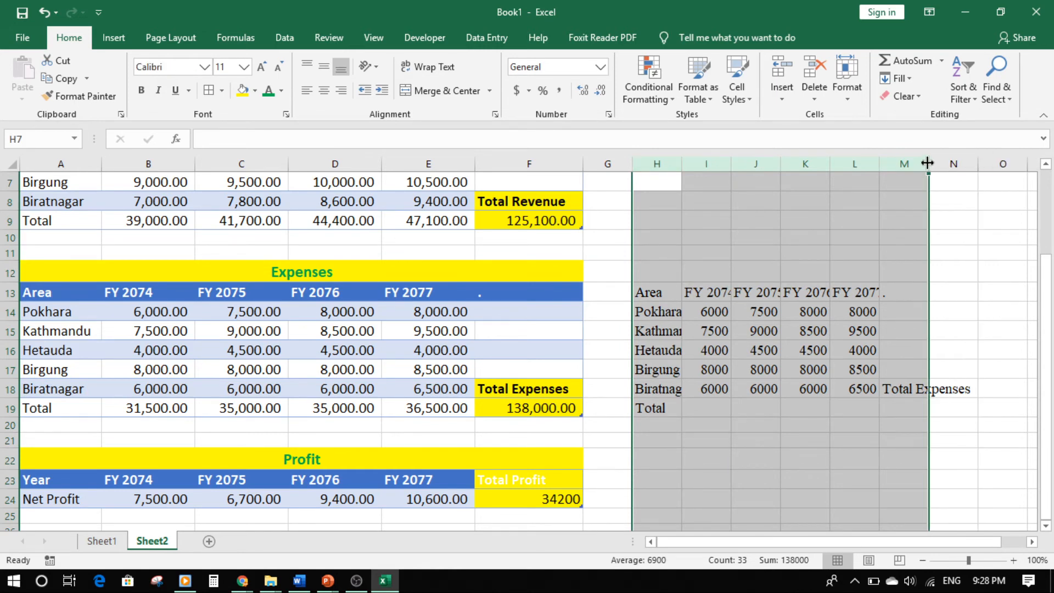
{"action": "double_click", "coordinate": [929, 163]}
{"action": "left_click", "coordinate": [769, 352]}
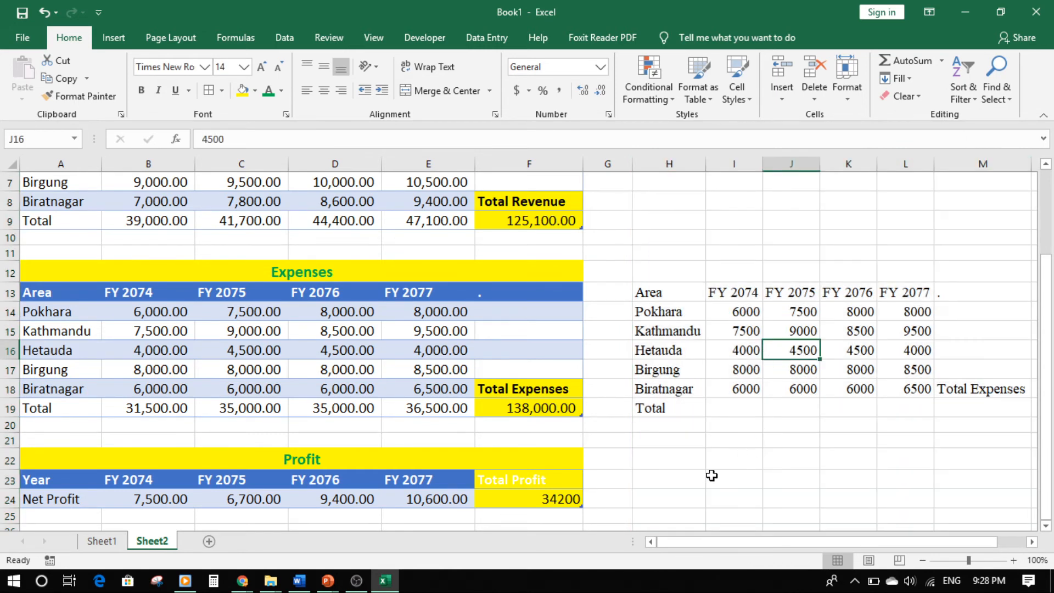
- Apply the comma number style to the pasted figures and blank totals in I14:L19
{"action": "left_click_drag", "start_coordinate": [642, 287], "coordinate": [904, 282]}
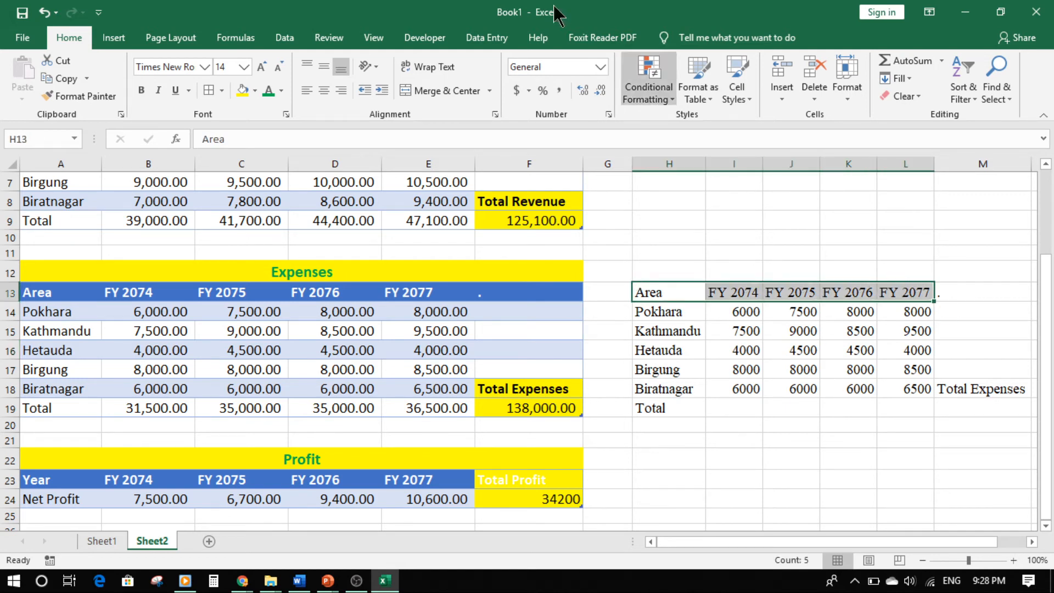
{"action": "left_click", "coordinate": [714, 390]}
{"action": "left_click_drag", "start_coordinate": [741, 312], "coordinate": [889, 404]}
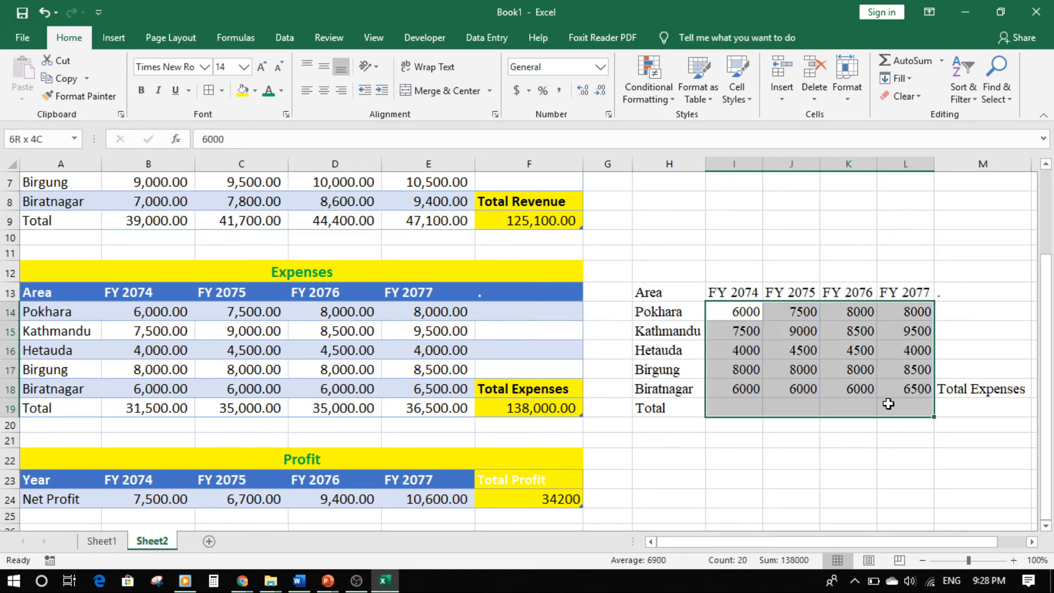
{"action": "left_click", "coordinate": [558, 90]}
{"action": "left_click", "coordinate": [736, 426]}
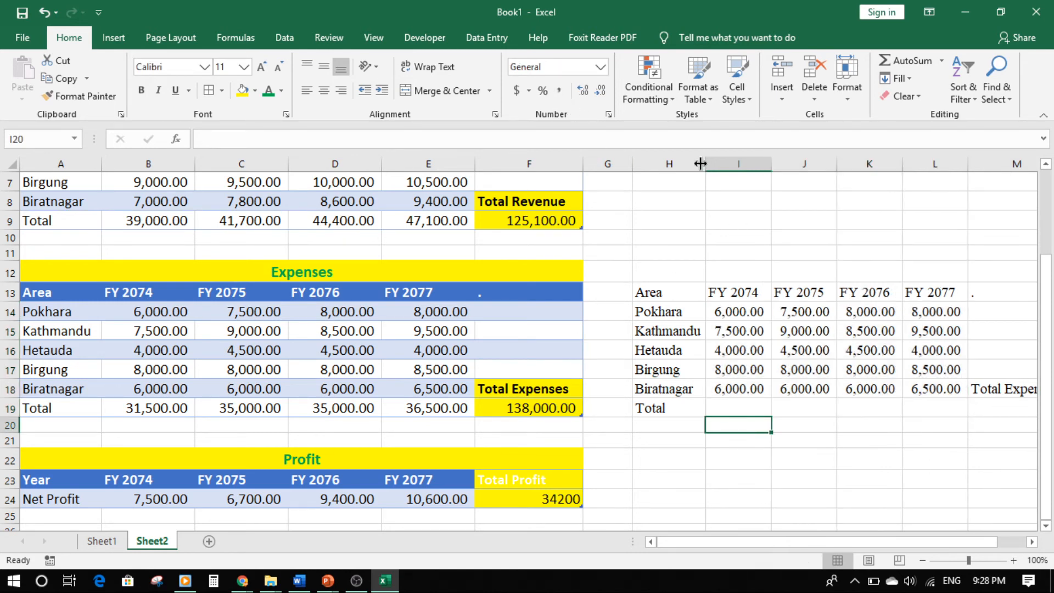
- Fill the pasted table's header cells H13:L13 with yellow
{"action": "left_click_drag", "start_coordinate": [683, 163], "coordinate": [956, 186]}
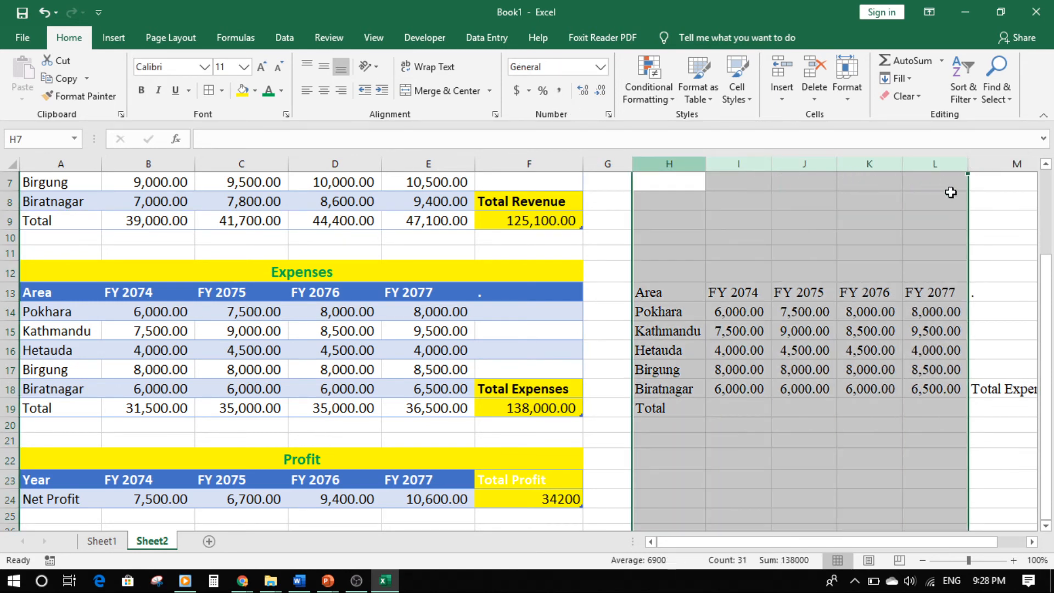
{"action": "left_click", "coordinate": [865, 291]}
{"action": "left_click_drag", "start_coordinate": [667, 294], "coordinate": [941, 291]}
{"action": "left_click", "coordinate": [242, 90]}
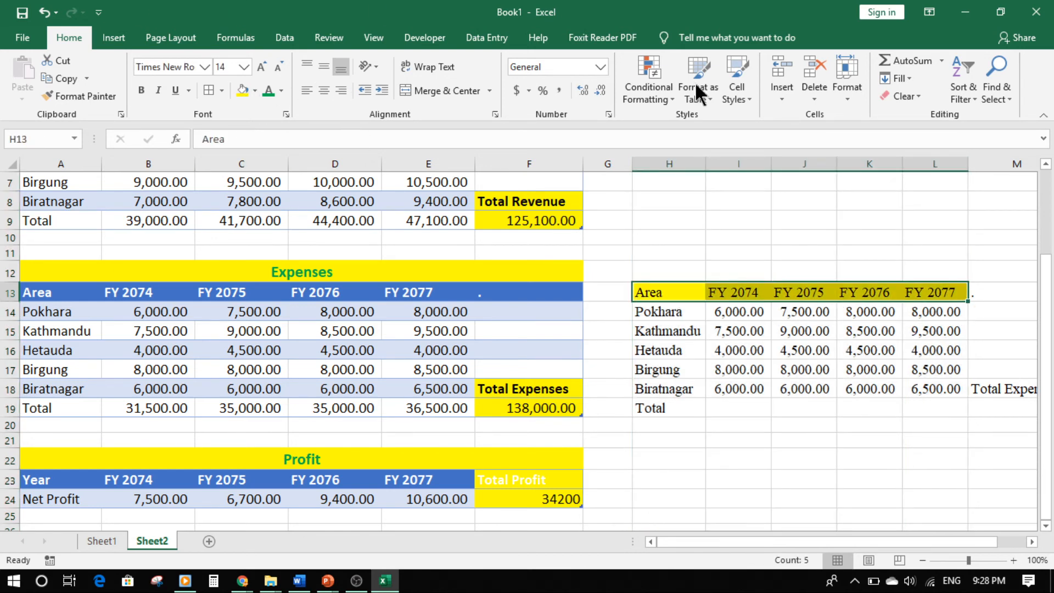
{"action": "left_click", "coordinate": [800, 436]}
- Fill the pasted table's Total row, H19 to M19, with yellow
{"action": "left_click_drag", "start_coordinate": [657, 408], "coordinate": [994, 404]}
{"action": "left_click", "coordinate": [661, 422]}
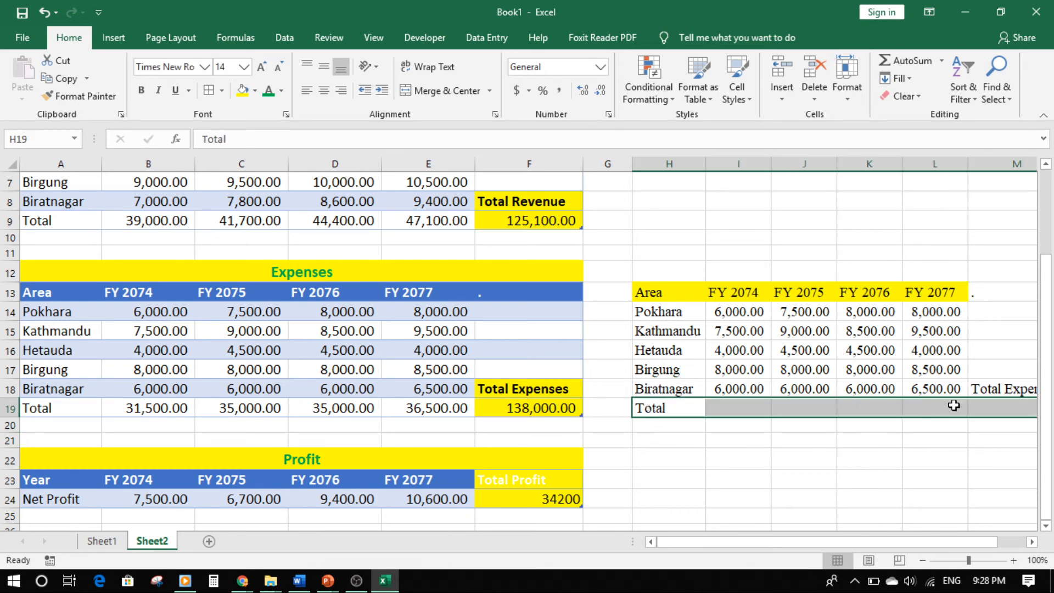
{"action": "left_click", "coordinate": [242, 90]}
{"action": "left_click", "coordinate": [925, 486]}
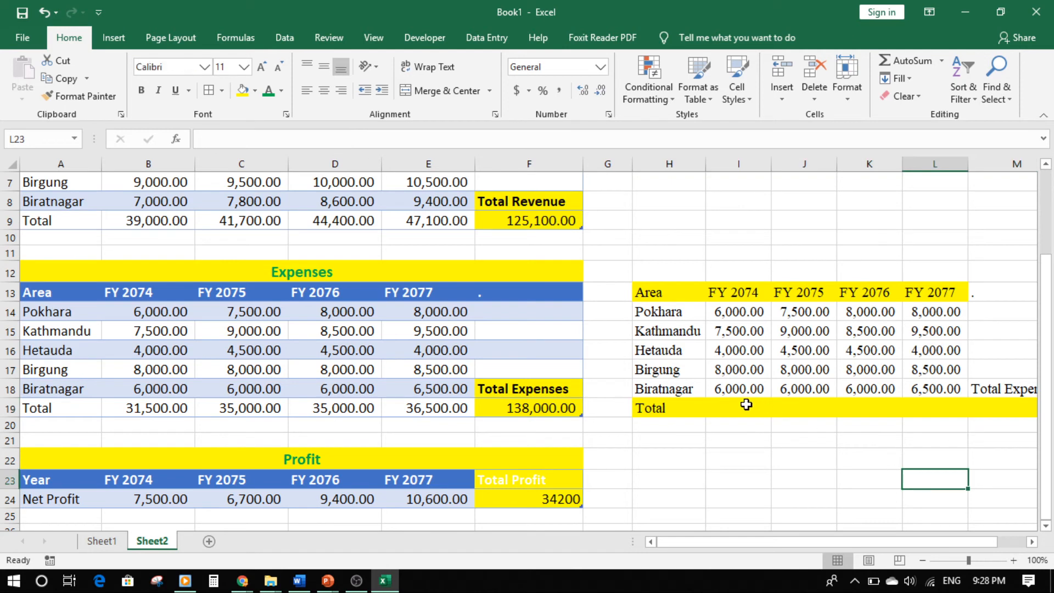
- Calculate the FY 2074 total in I19 as =SUM(I14:I18) and fill the formula across to L19
{"action": "left_click", "coordinate": [729, 408]}
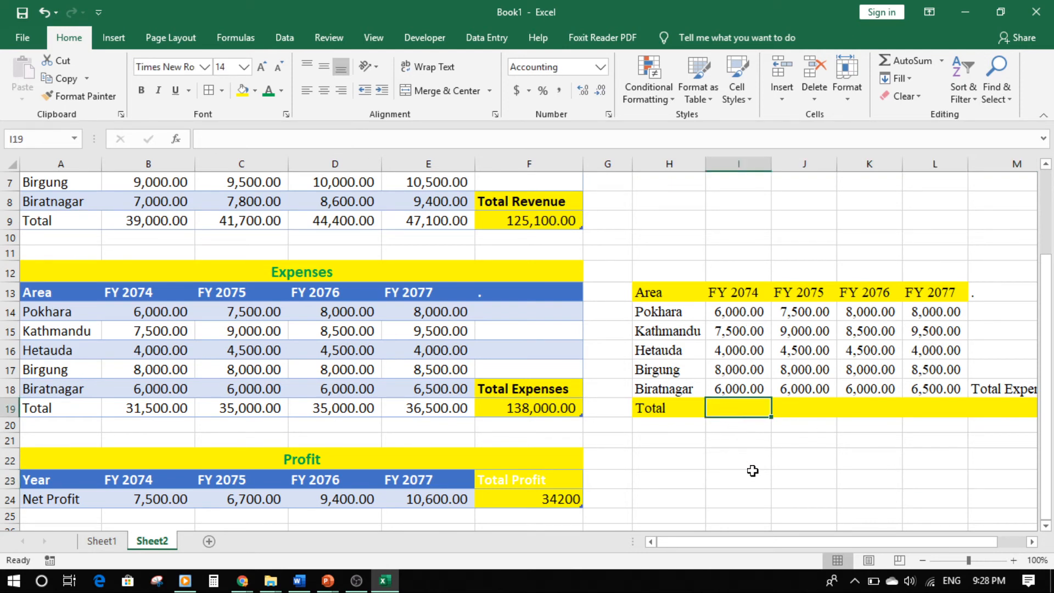
{"action": "key", "text": "alt+equal"}
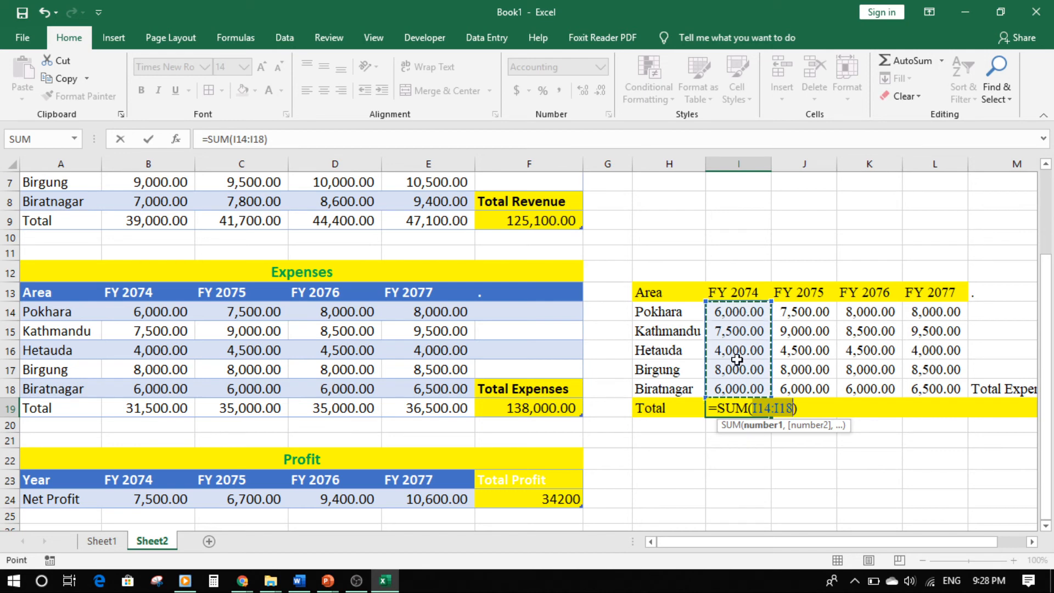
{"action": "key", "text": "Return"}
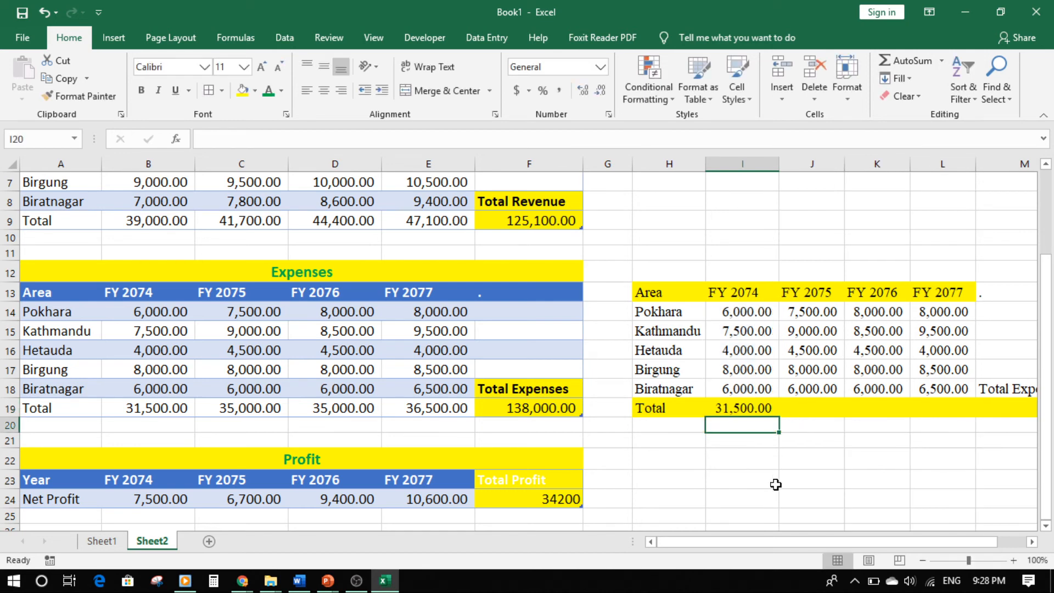
{"action": "left_click", "coordinate": [743, 407]}
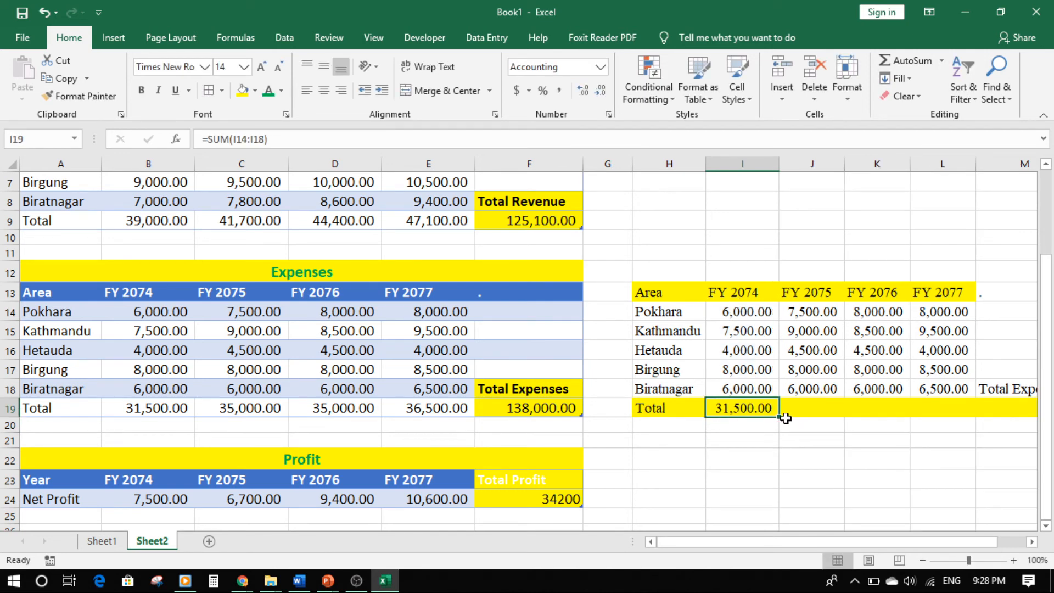
{"action": "left_click_drag", "start_coordinate": [780, 418], "coordinate": [963, 422]}
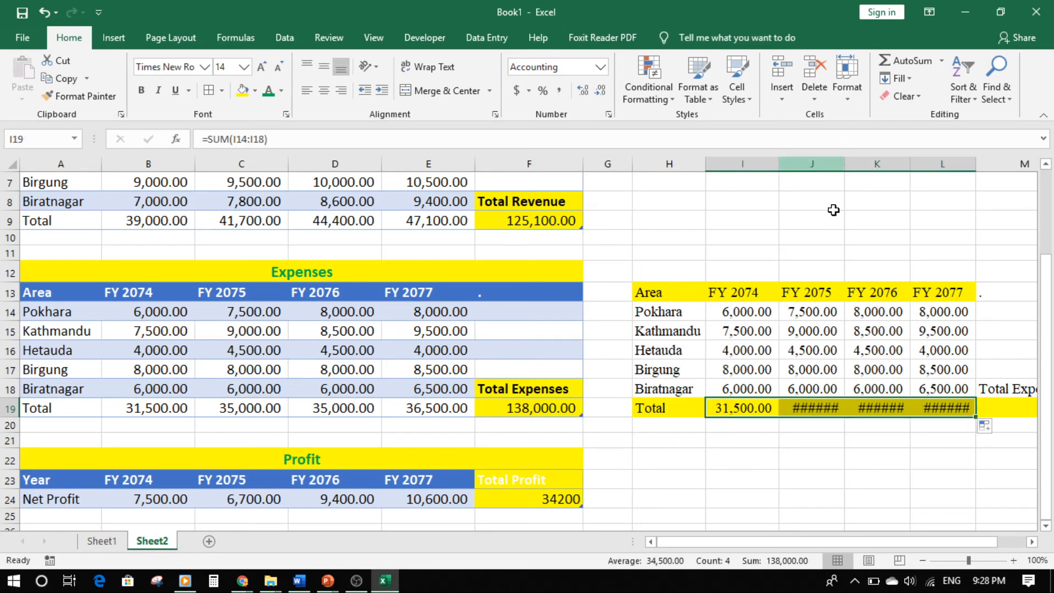
- Autofit the widths of columns J, K and L to show the filled totals
{"action": "double_click", "coordinate": [845, 162]}
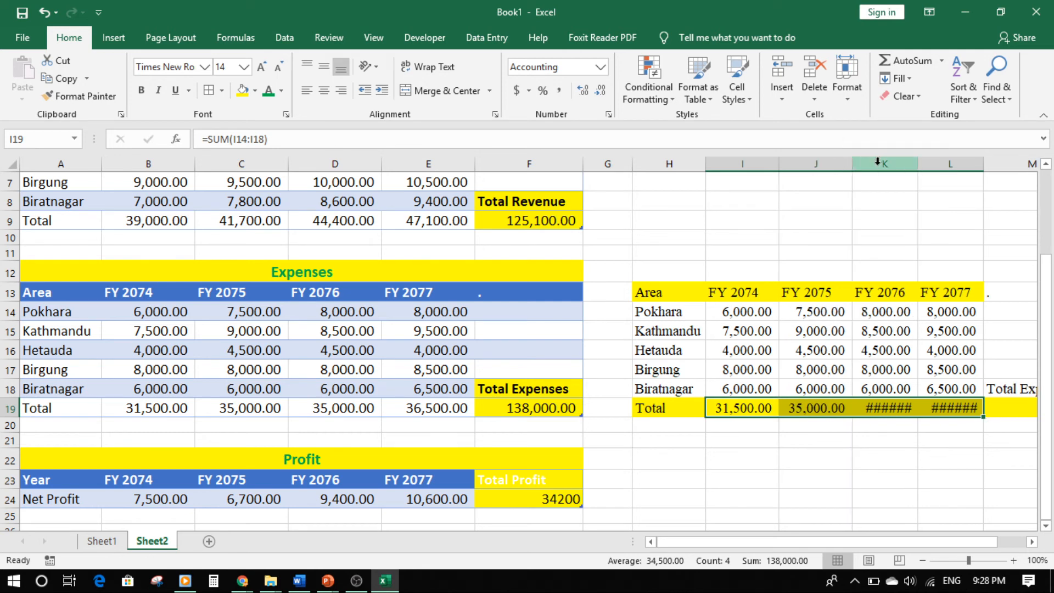
{"action": "double_click", "coordinate": [918, 163]}
{"action": "double_click", "coordinate": [992, 163]}
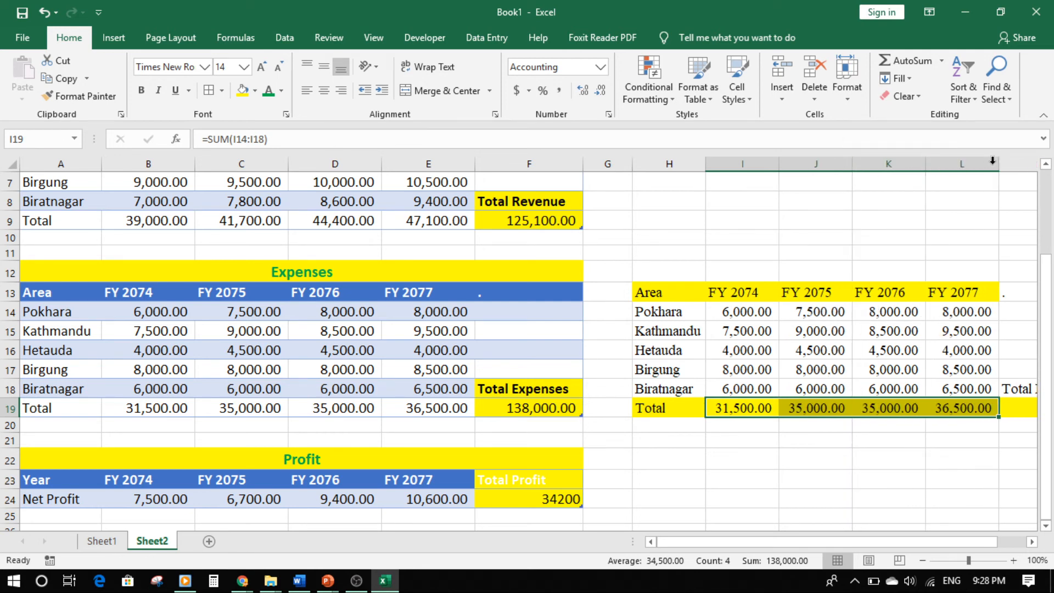
- Calculate the pasted table's total expenses in M19 with the formula =I19+J19+K19+L19
{"action": "left_click_drag", "start_coordinate": [848, 542], "coordinate": [901, 542]}
{"action": "left_click", "coordinate": [951, 408]}
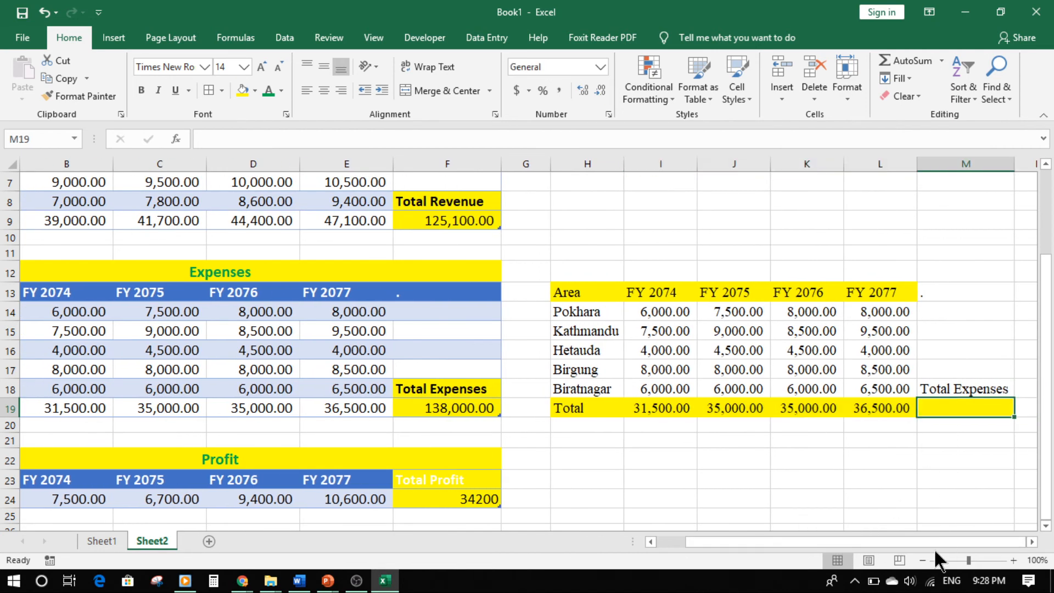
{"action": "type", "text": "="}
{"action": "left_click", "coordinate": [660, 407]}
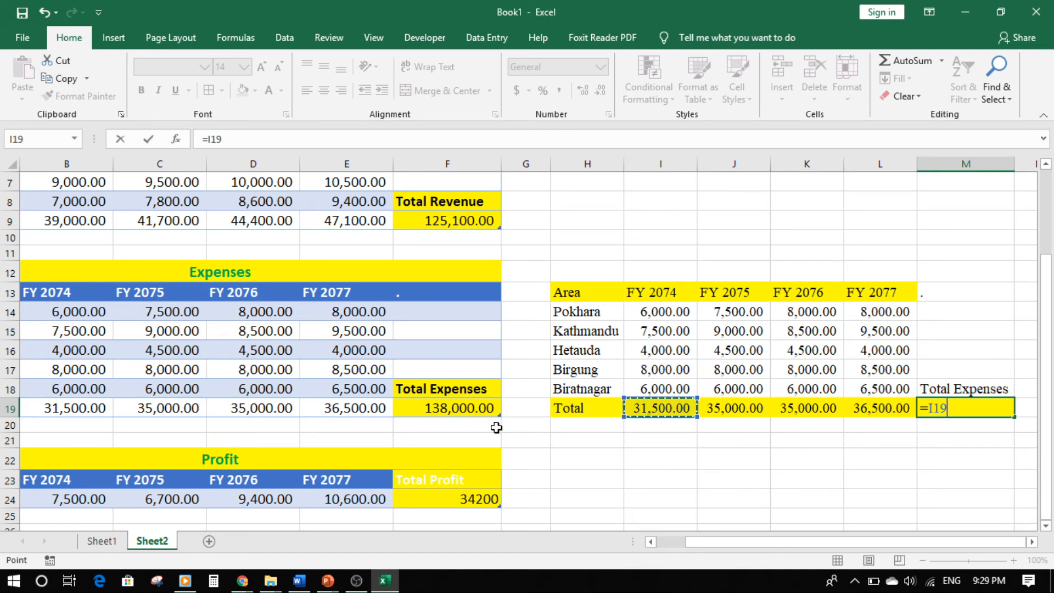
{"action": "type", "text": "+"}
{"action": "left_click", "coordinate": [716, 409]}
{"action": "type", "text": "+"}
{"action": "left_click", "coordinate": [791, 408]}
{"action": "type", "text": "+"}
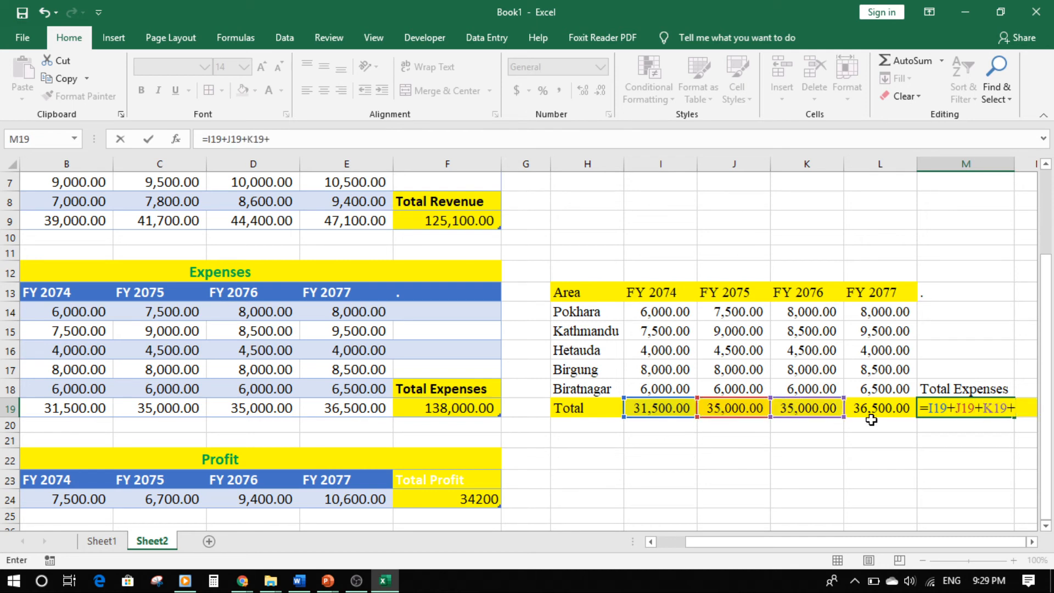
{"action": "left_click", "coordinate": [876, 407]}
{"action": "key", "text": "Return"}
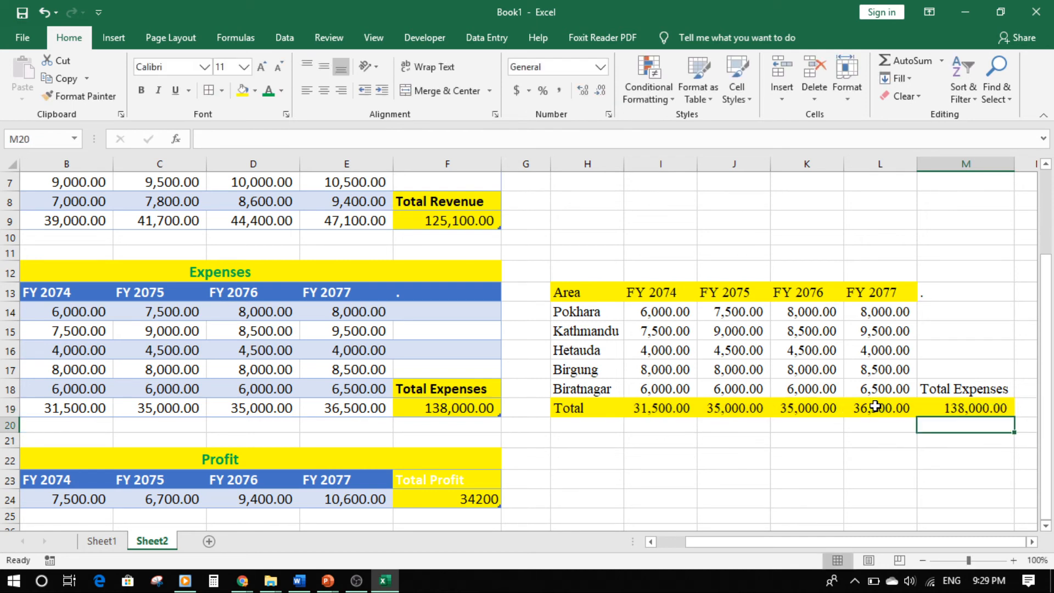
- Replace the total expenses formula in M19 with =SUM(I19:L19)
{"action": "left_click", "coordinate": [957, 408]}
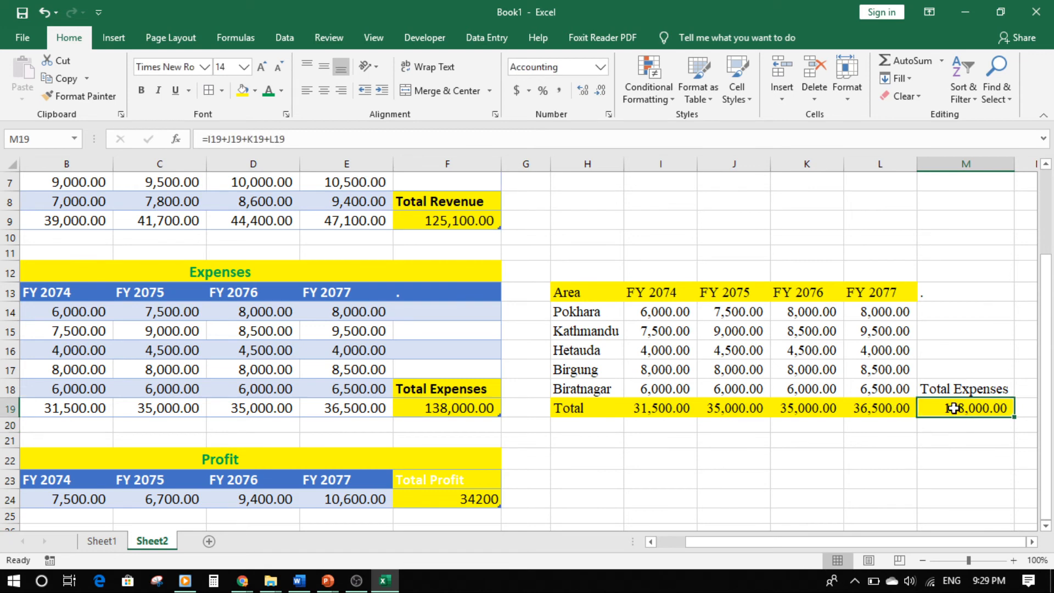
{"action": "type", "text": "=sum"}
{"action": "key", "text": "Tab"}
{"action": "left_click_drag", "start_coordinate": [650, 404], "coordinate": [870, 407]}
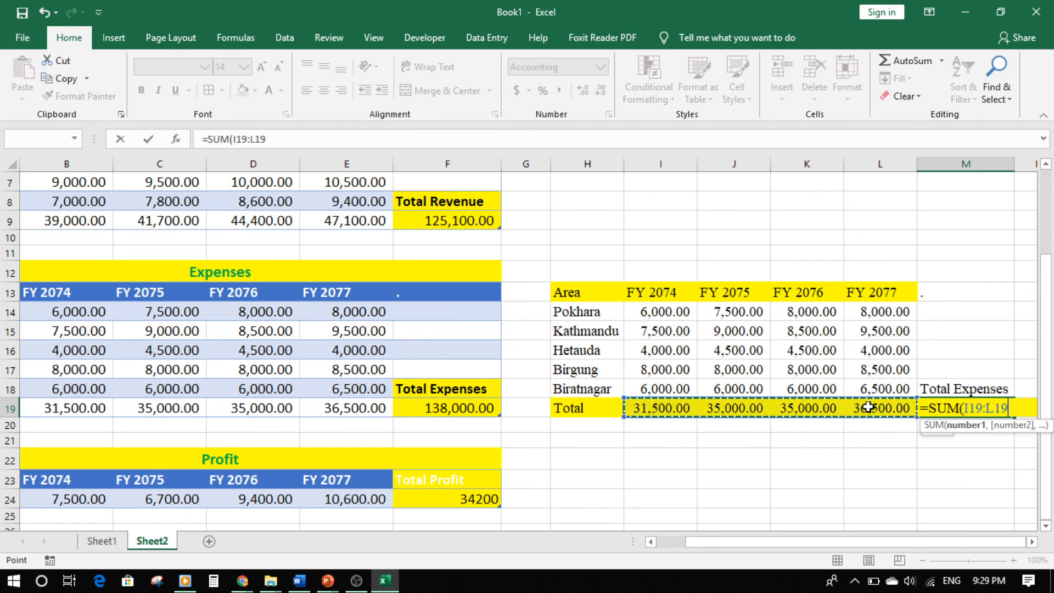
{"action": "key", "text": "Return"}
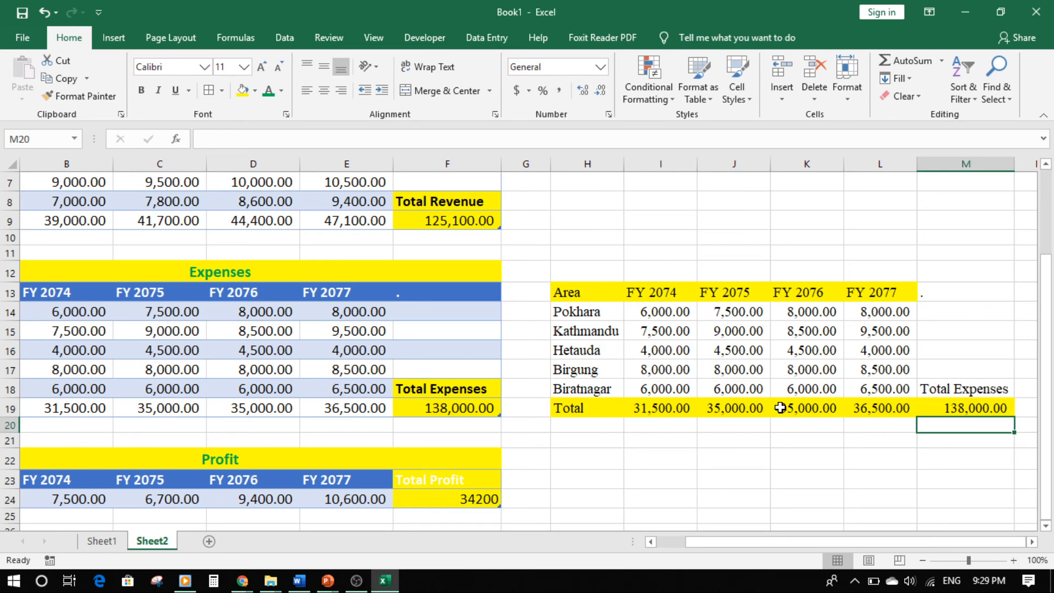
- Clear the FY 2077 total in L19 and fill it again by copying the FY 2074 total formula from I19
{"action": "left_click", "coordinate": [863, 410]}
{"action": "key", "text": "Delete"}
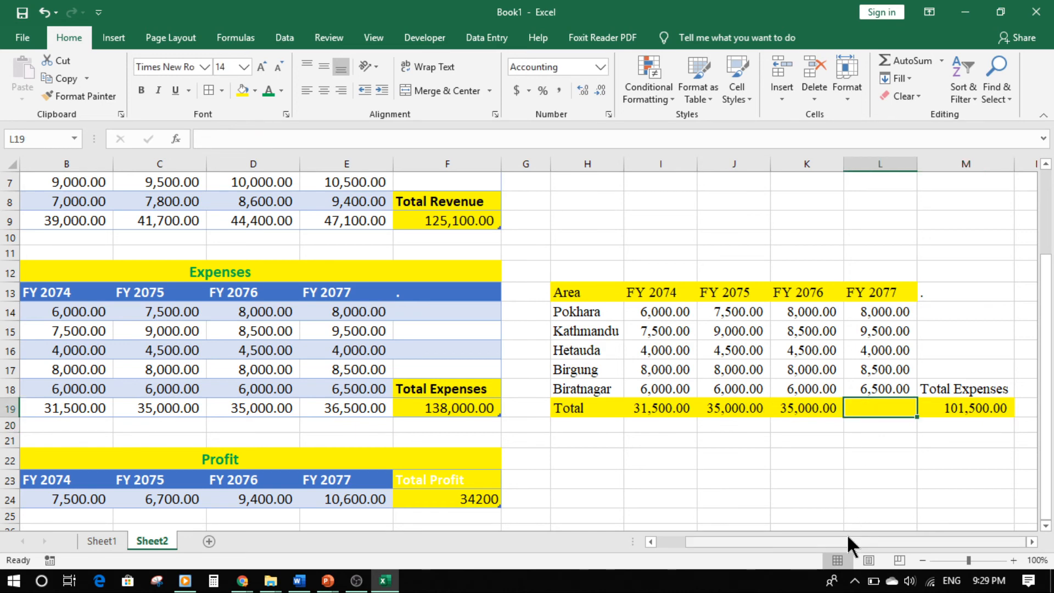
{"action": "left_click", "coordinate": [797, 456]}
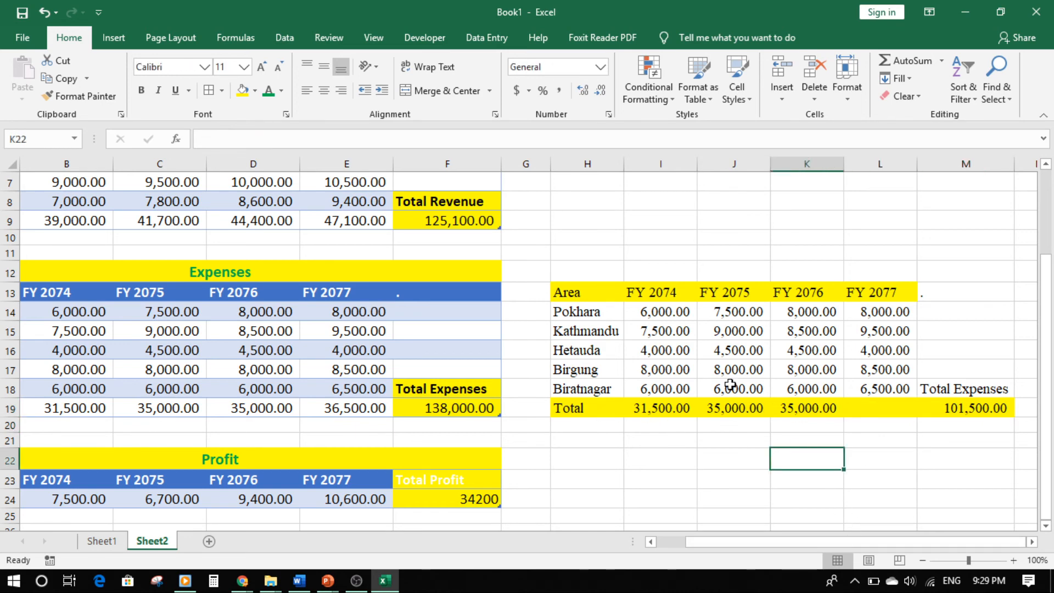
{"action": "left_click", "coordinate": [672, 413]}
{"action": "key", "text": "ctrl+c"}
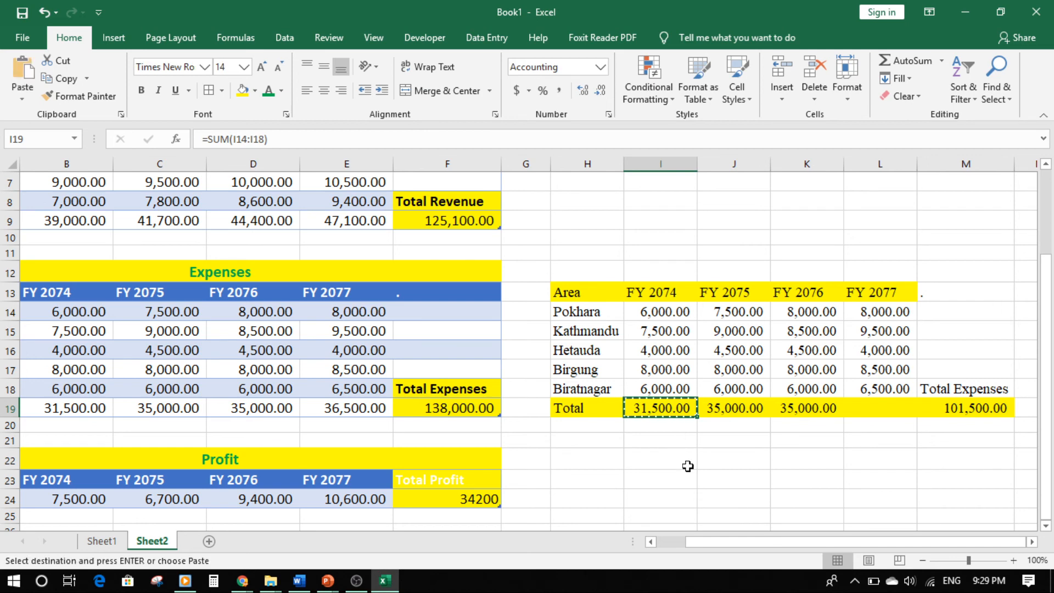
{"action": "left_click", "coordinate": [881, 407]}
{"action": "key", "text": "ctrl+v"}
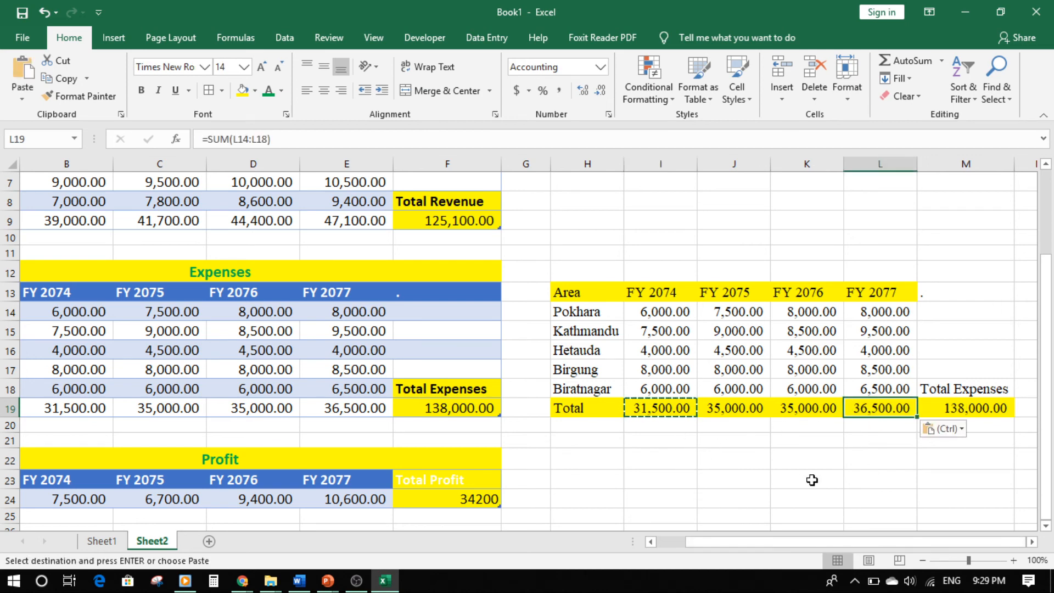
- Examine the copied formula in L19 against the FY 2077 expense cells above it, and review the revenue and expenses tables
{"action": "left_click", "coordinate": [821, 484]}
{"action": "left_click", "coordinate": [870, 411]}
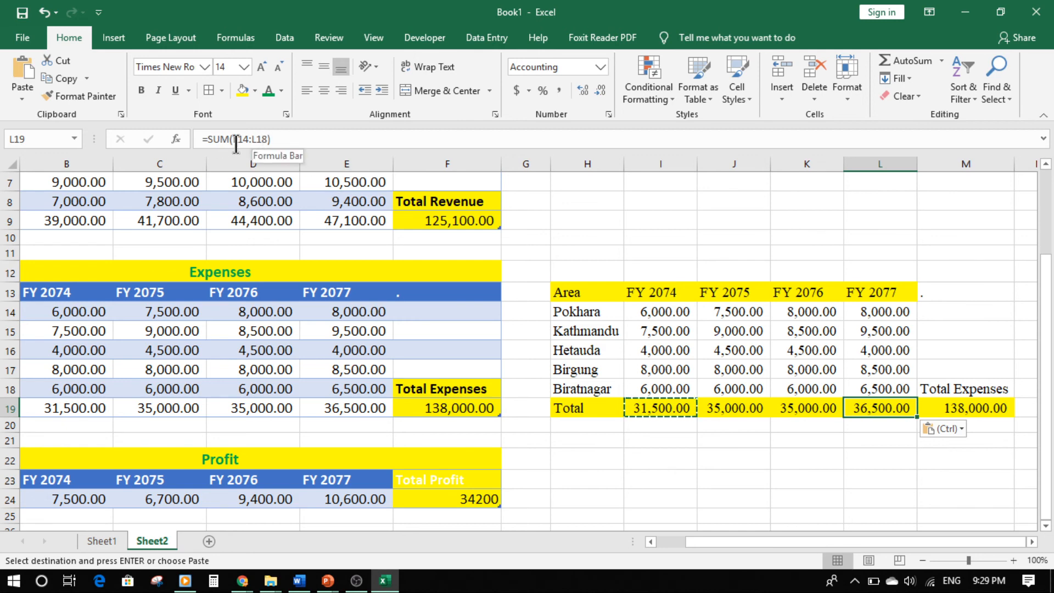
{"action": "left_click", "coordinate": [882, 312]}
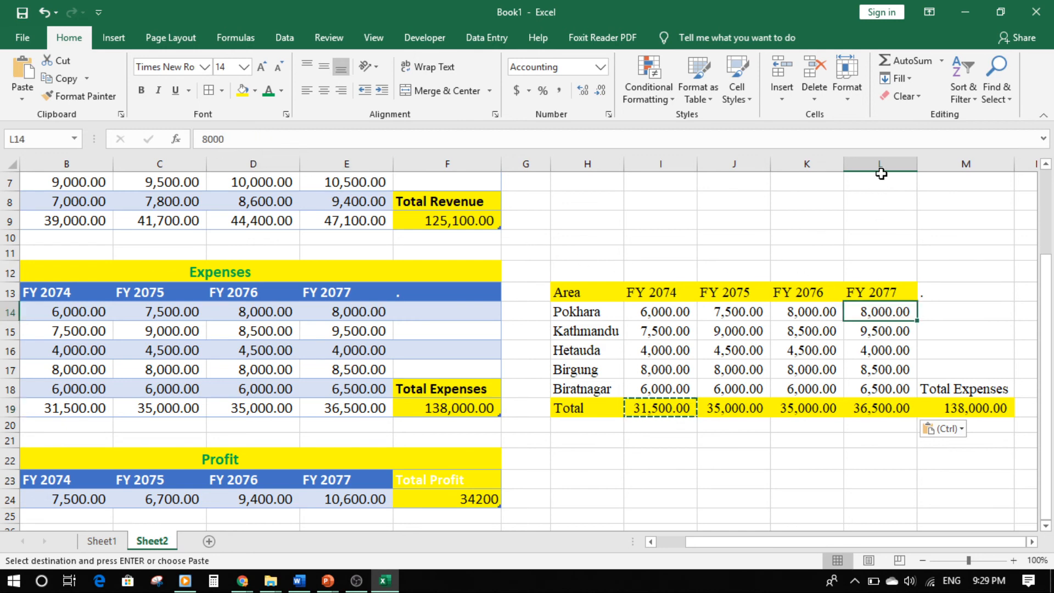
{"action": "left_click", "coordinate": [888, 410]}
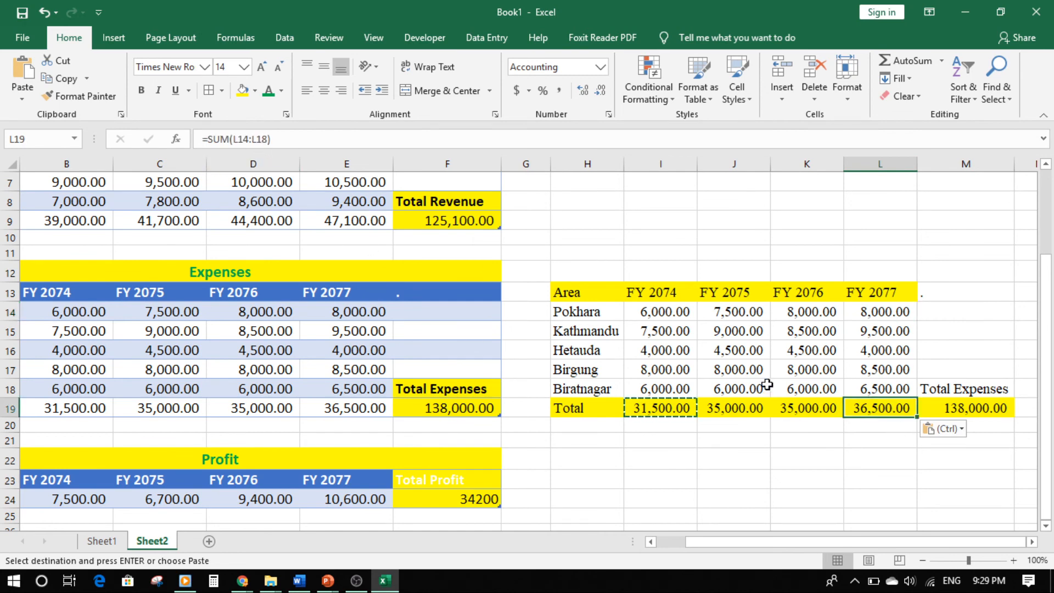
{"action": "left_click", "coordinate": [882, 387]}
{"action": "scroll", "coordinate": [523, 360], "scroll_direction": "up", "scroll_amount": 2}
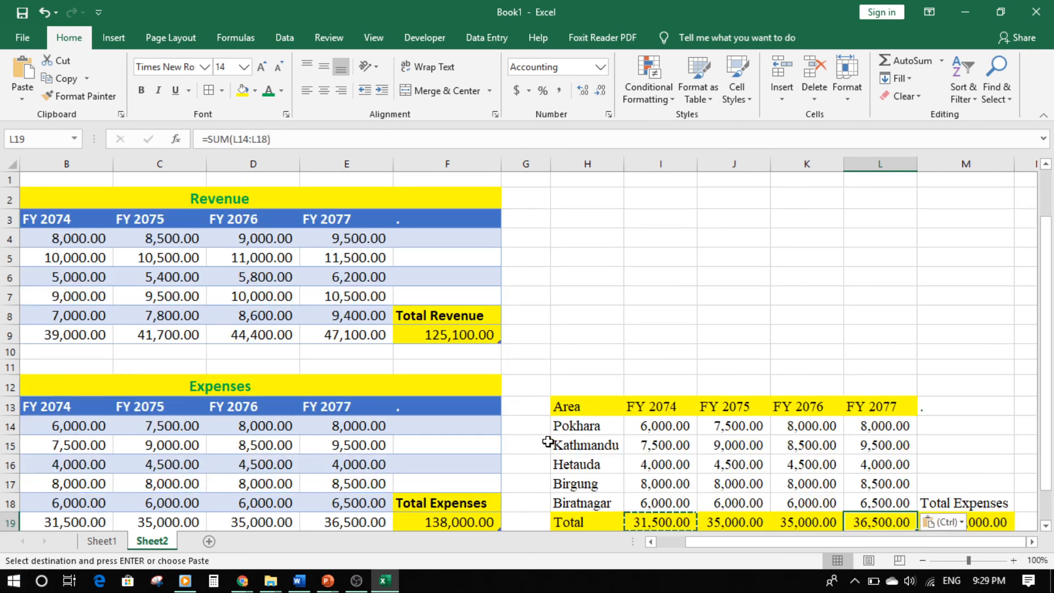
{"action": "left_click_drag", "start_coordinate": [779, 544], "coordinate": [752, 541]}
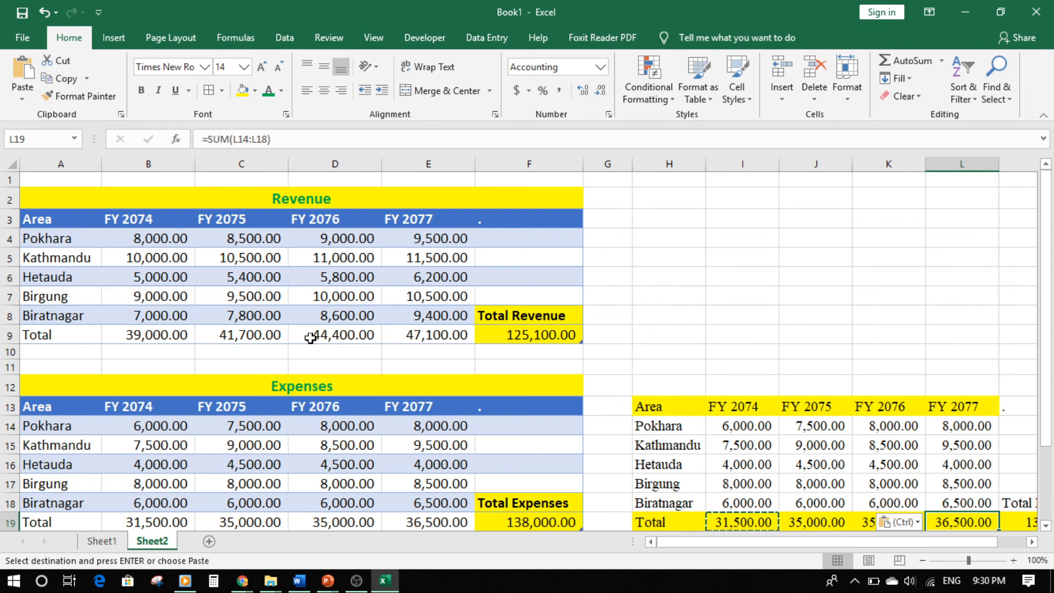
{"action": "left_click", "coordinate": [740, 257]}
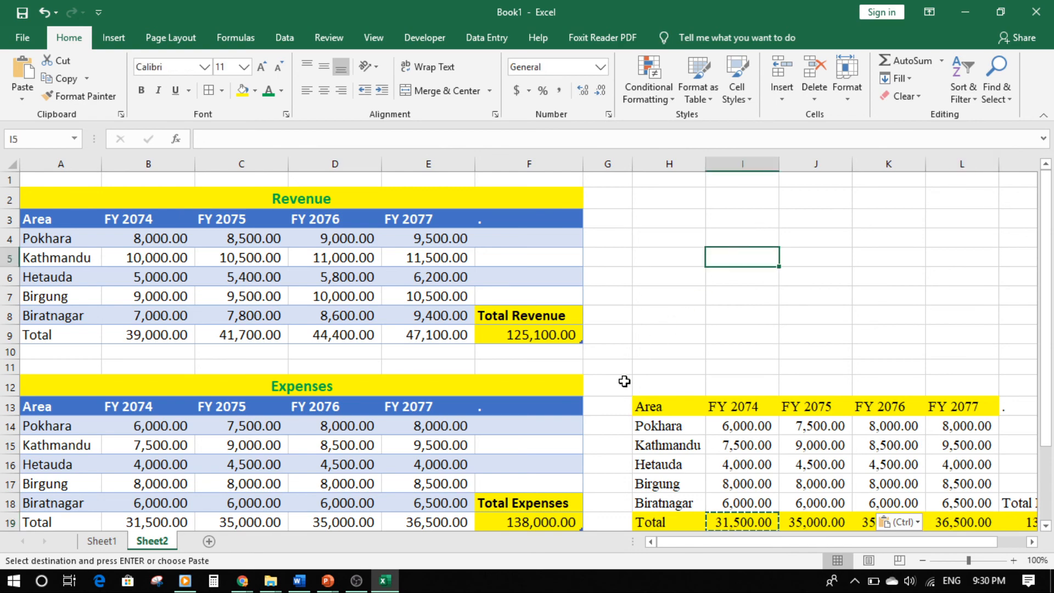
- Switch to the PowerPoint slide show and advance to the contact slide
{"action": "key", "text": "alt+Tab"}
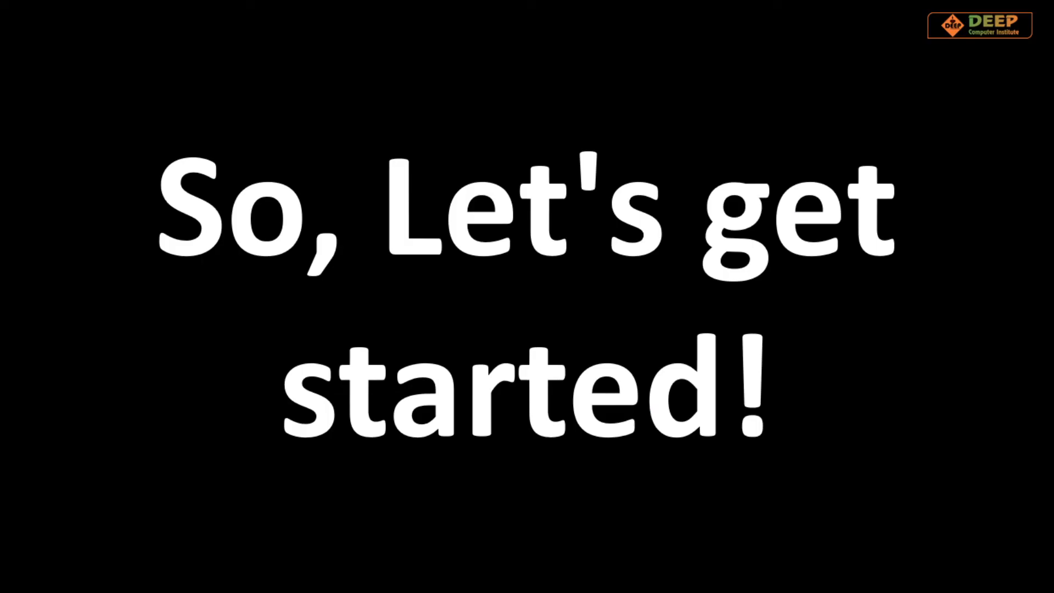
{"action": "key", "text": "Right"}
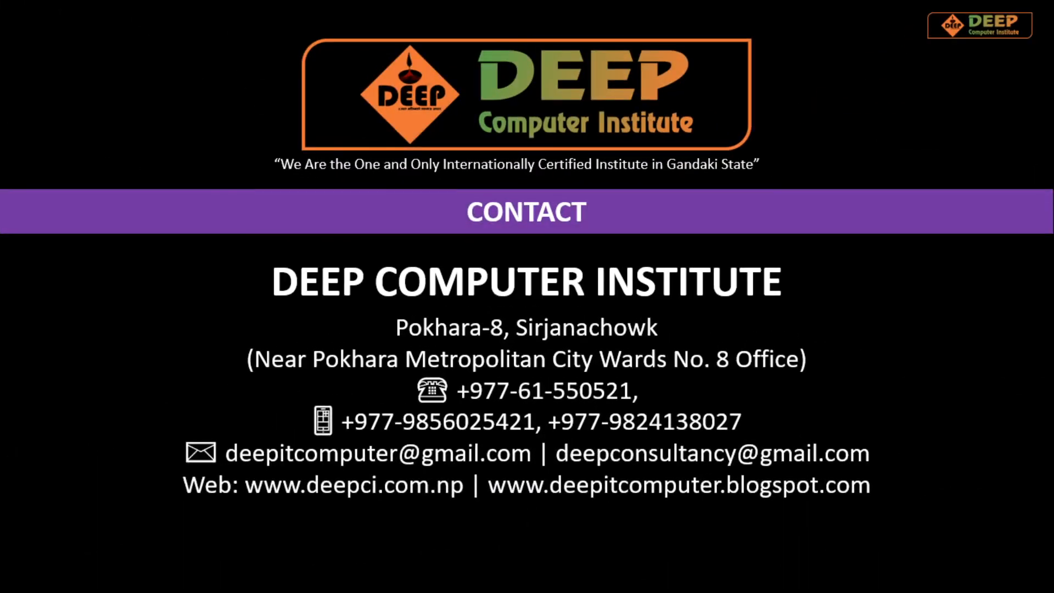